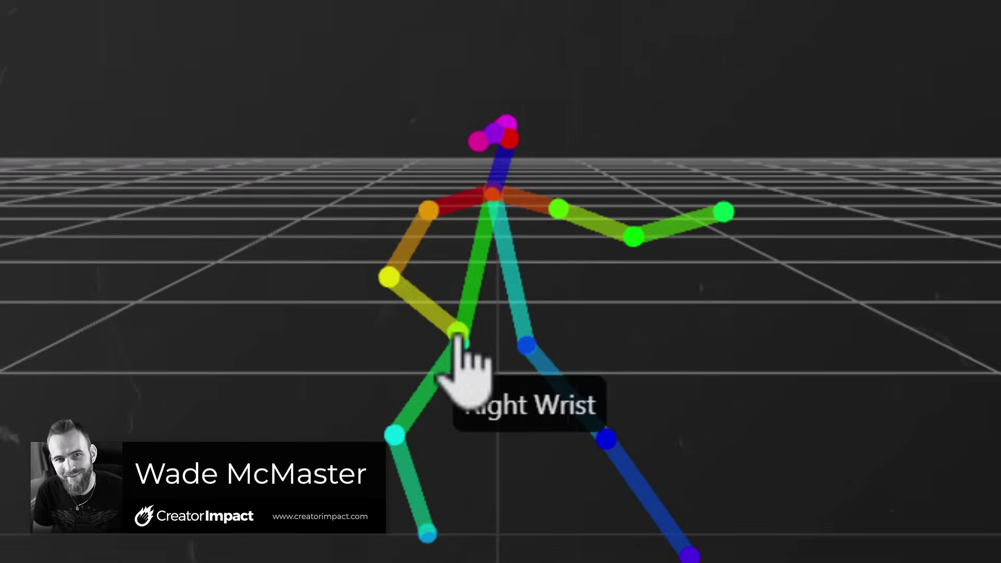
Raise the character's right arm in the pose to finish the expression demo
left_click_drag(457, 338, 373, 21)
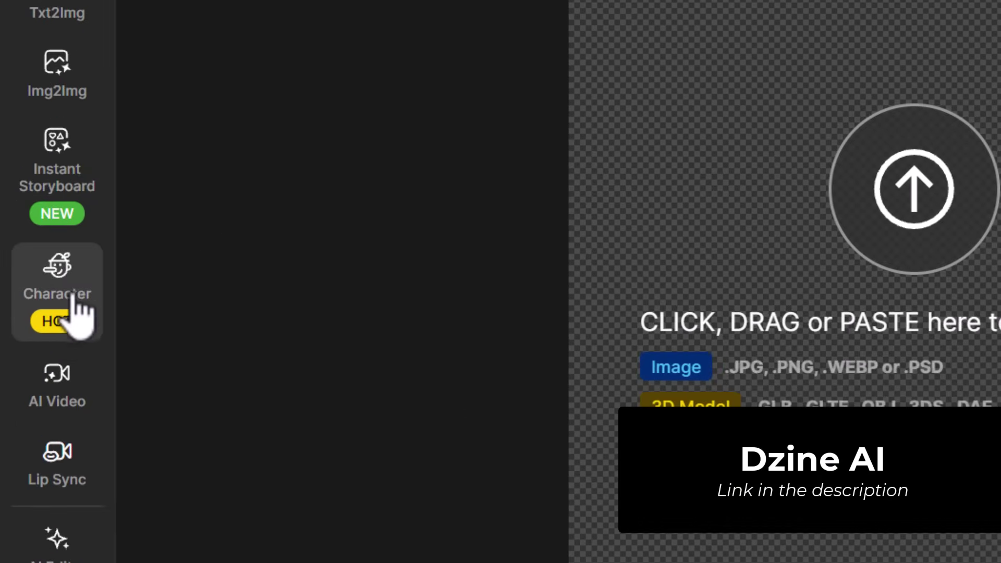
Start building a new character from a written description
left_click(73, 296)
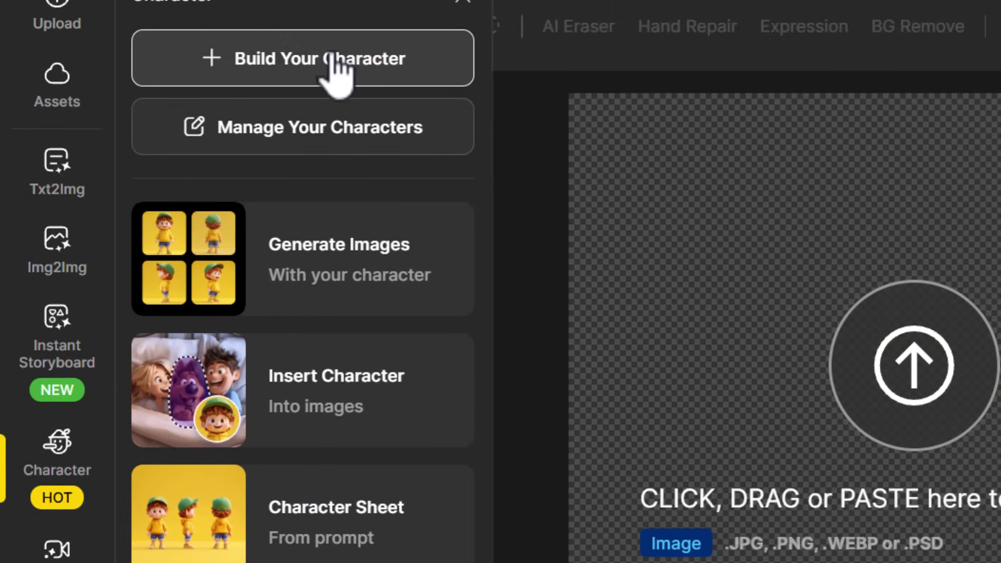
left_click(348, 61)
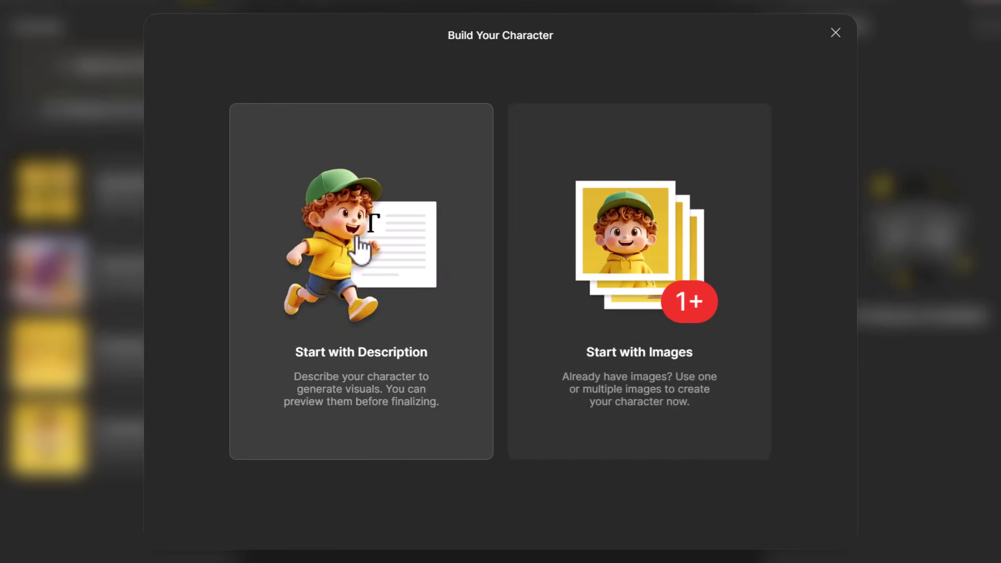
left_click(359, 250)
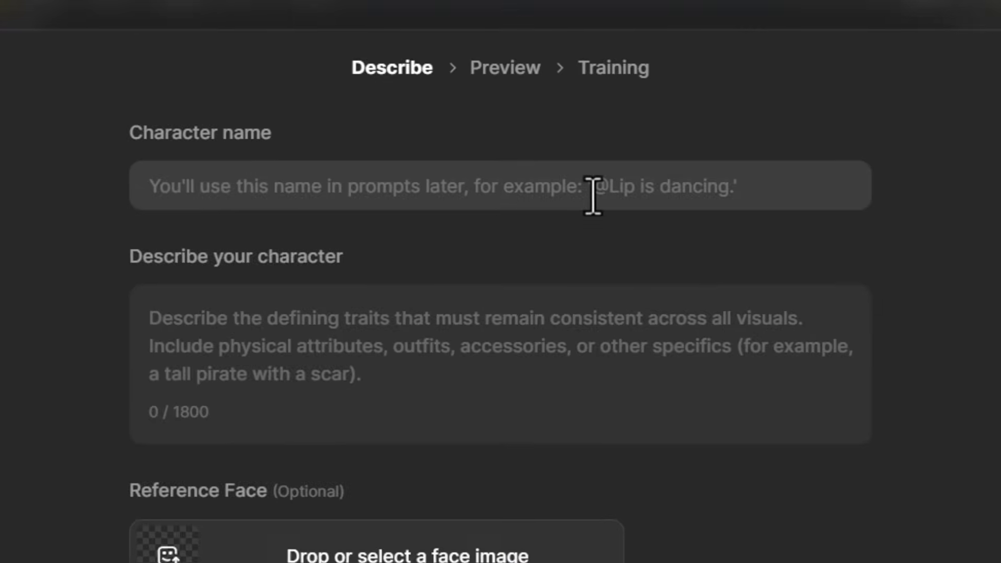
Name the character 'Warrior Steve' and paste the ancient, muscle-bound, bald armored warrior description
left_click(548, 104)
type("Warrior Steve")
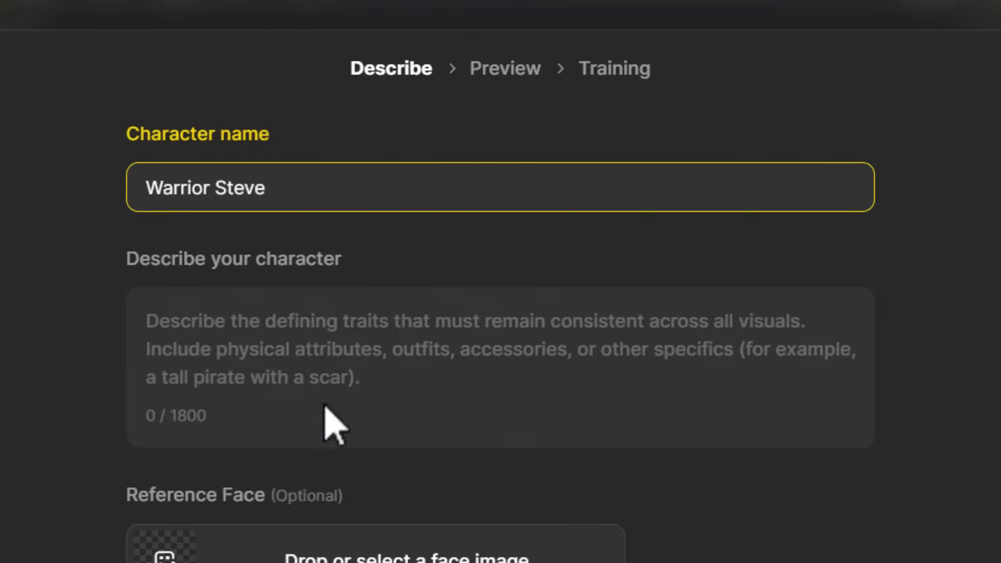
left_click(177, 327)
type("an ancient, muscle bound warrior, bald head, fiery gaze wearing armor")
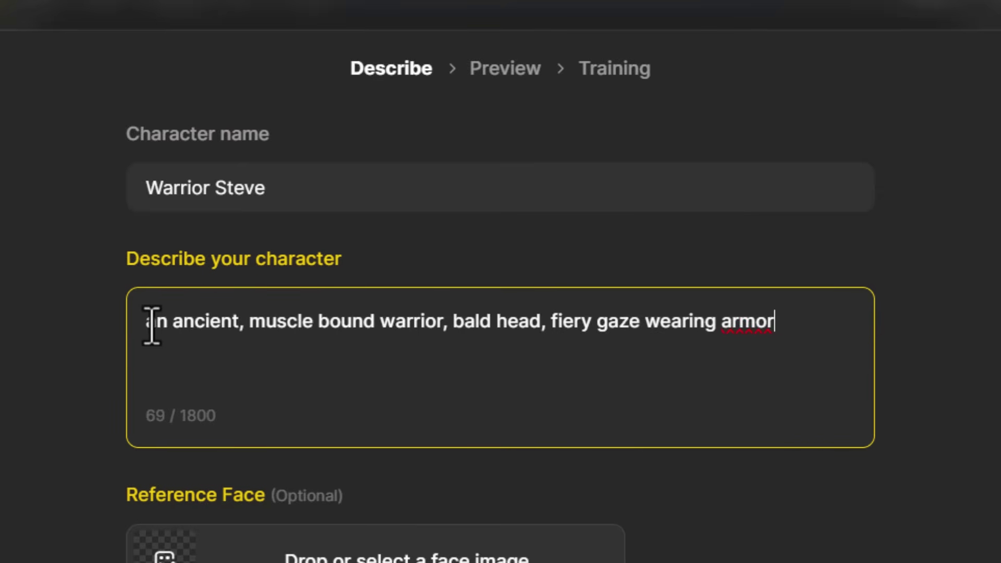
left_click_drag(310, 326, 789, 326)
left_click(772, 326)
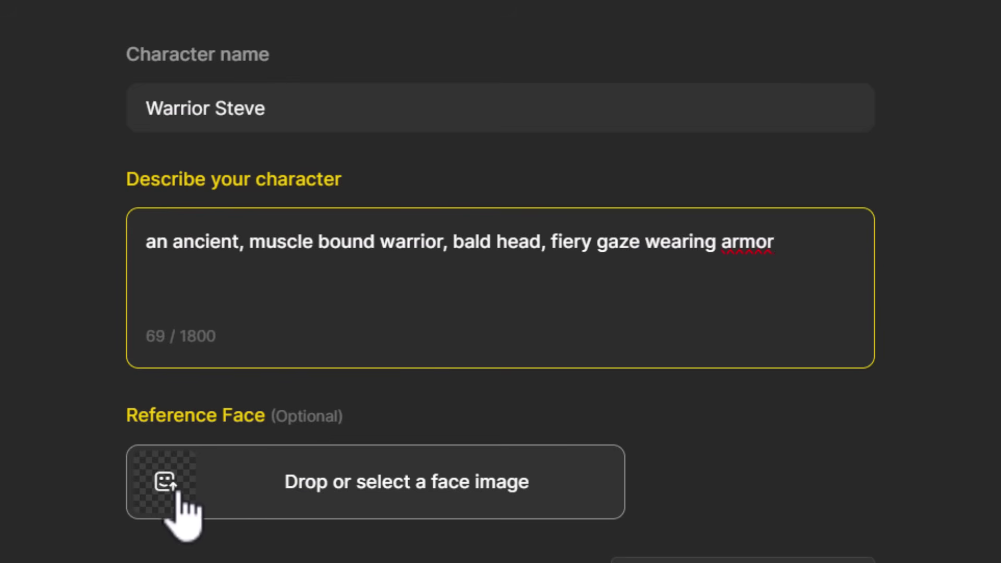
Upload face.jpg as the character's reference face
left_click(280, 479)
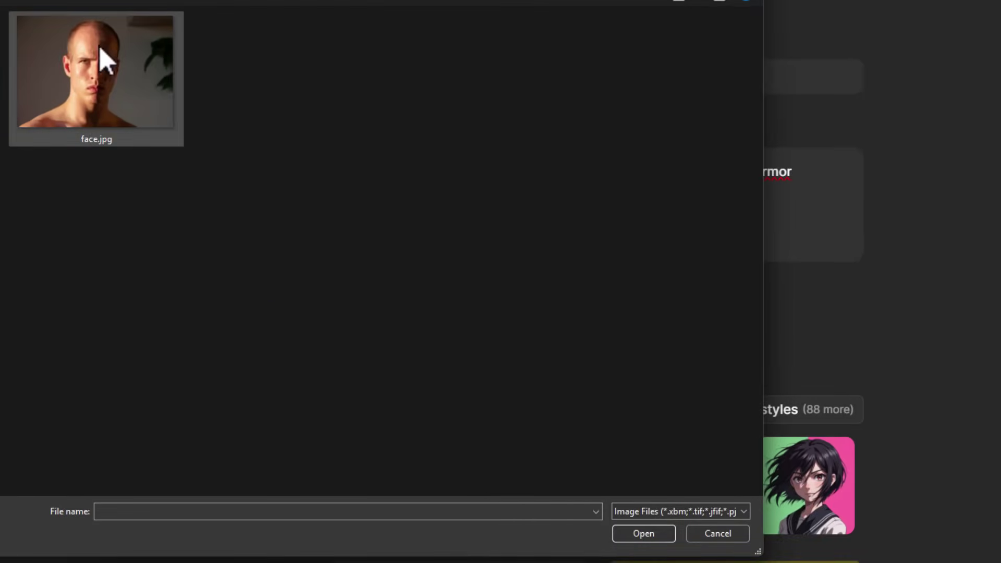
left_click(89, 63)
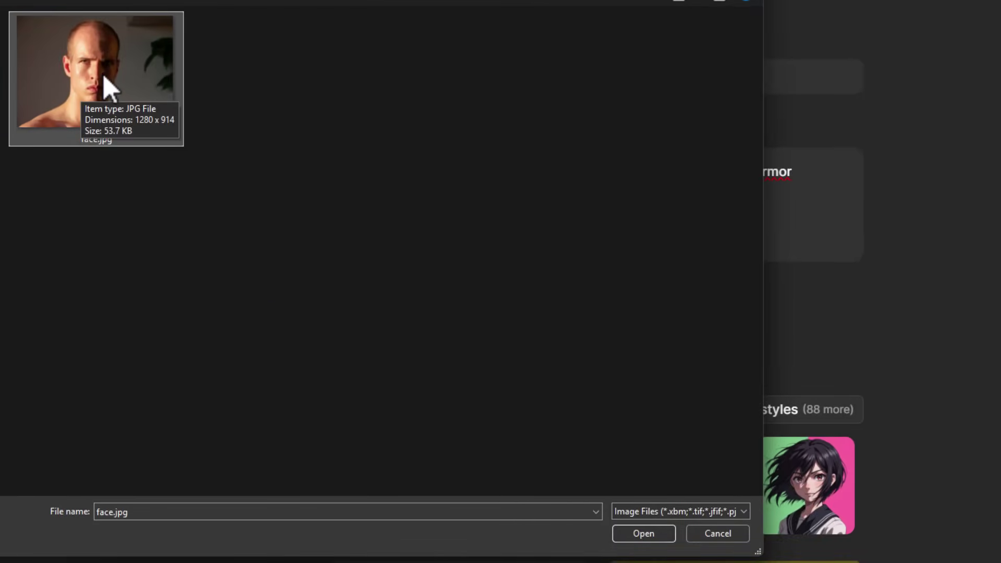
left_click(644, 534)
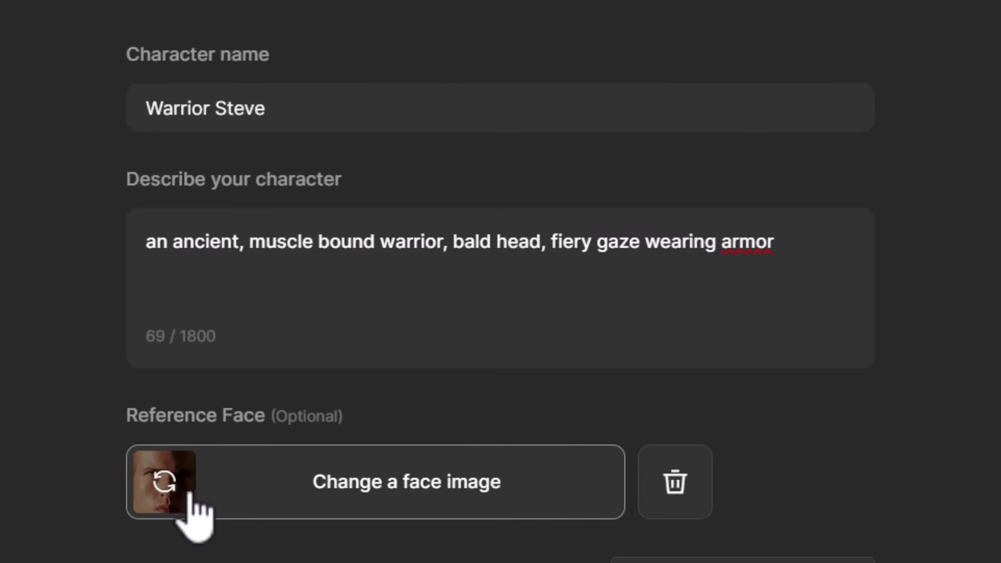
Choose the photorealistic style and generate Warrior Steve's character previews
scroll(201, 495, "down", 6)
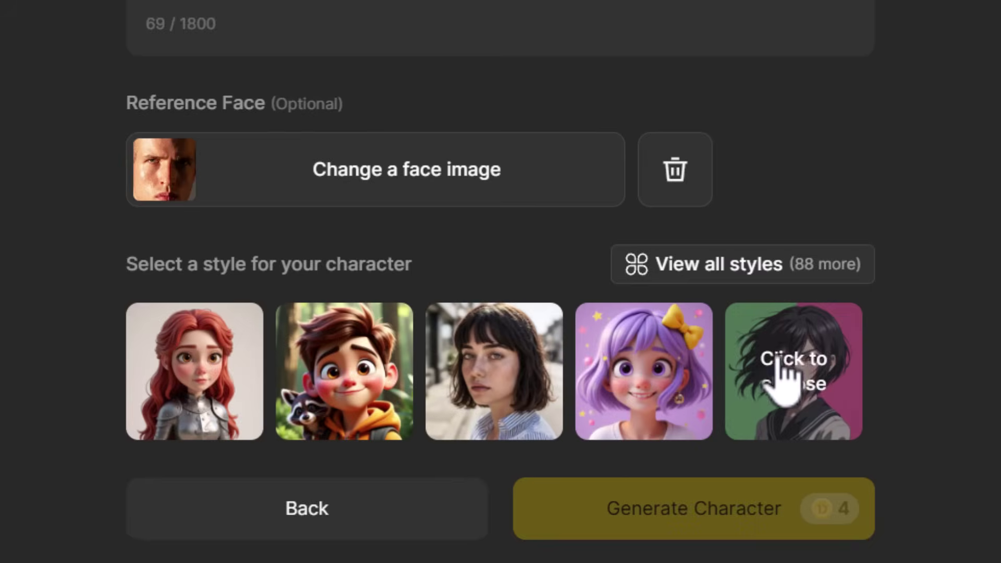
left_click(505, 371)
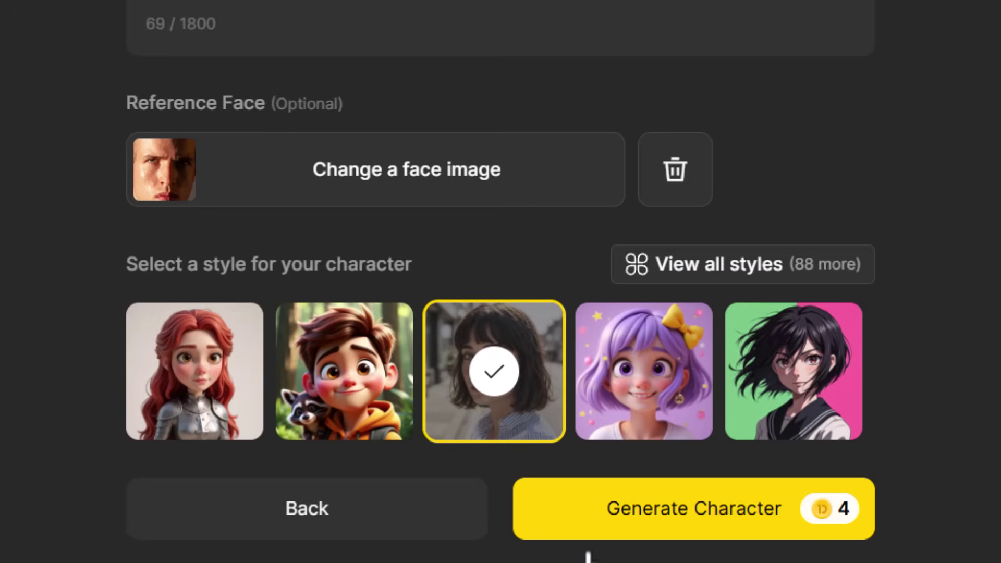
left_click(729, 536)
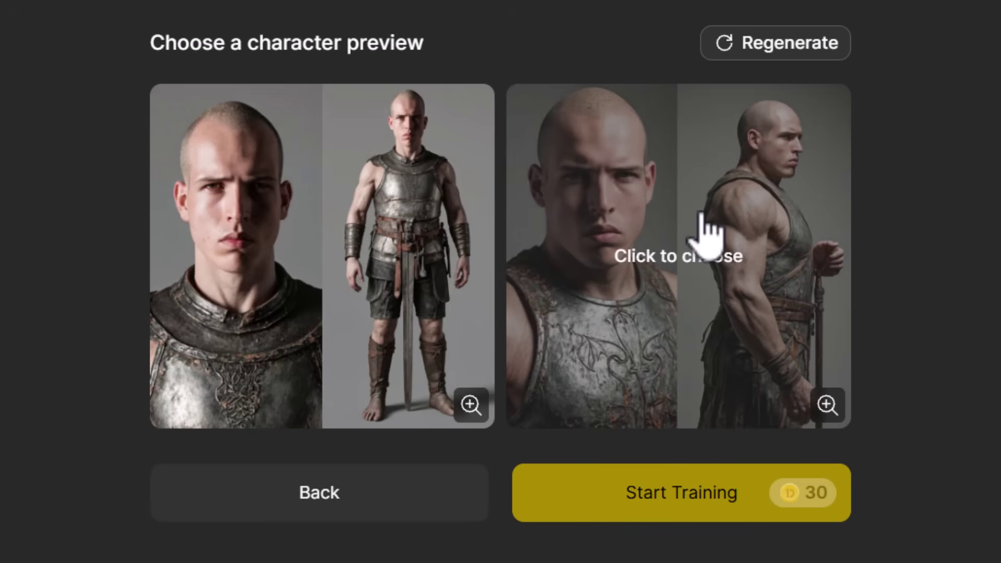
Train Warrior Steve from the muscular side-view preview and load him into Consistent Character
left_click(706, 229)
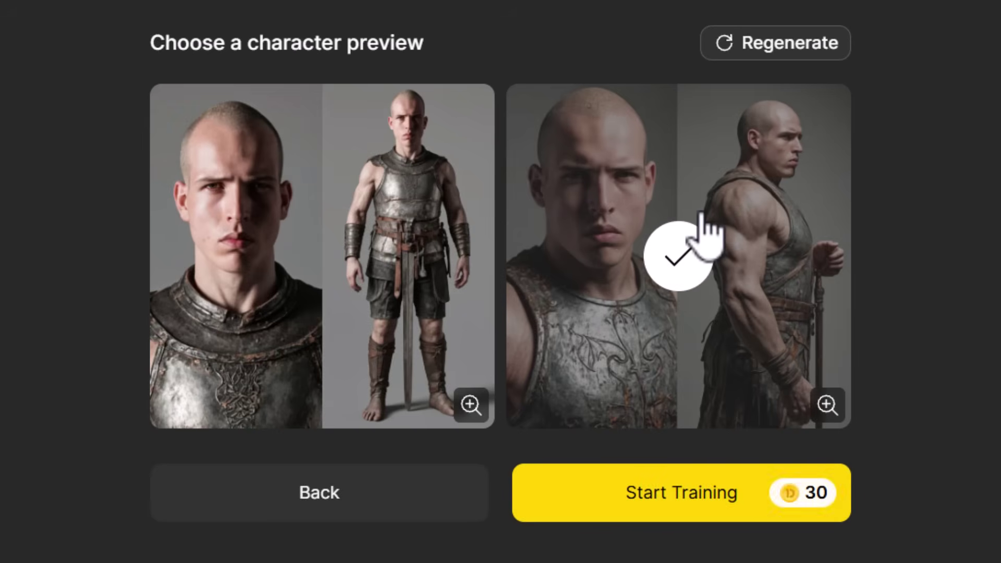
left_click(597, 513)
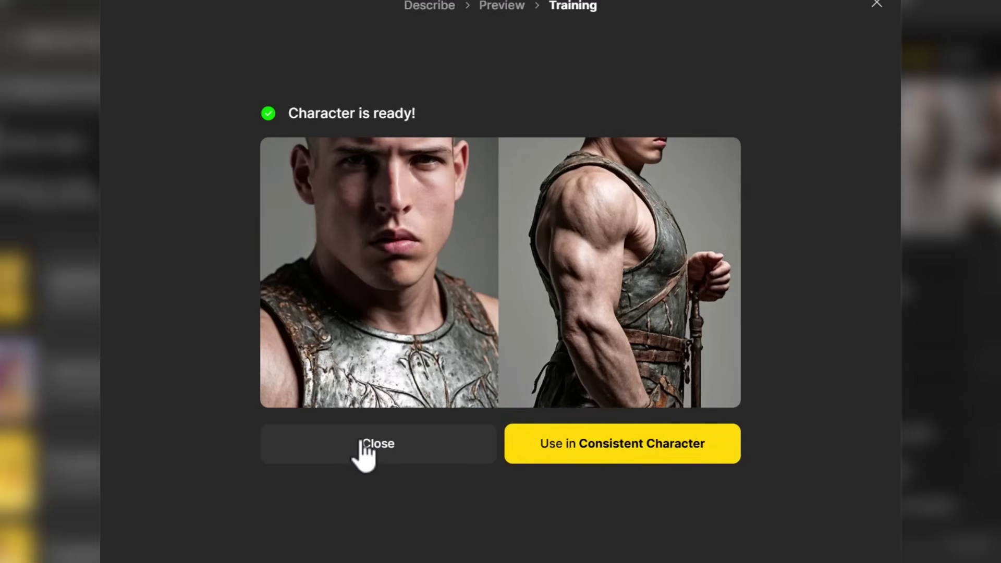
left_click(638, 449)
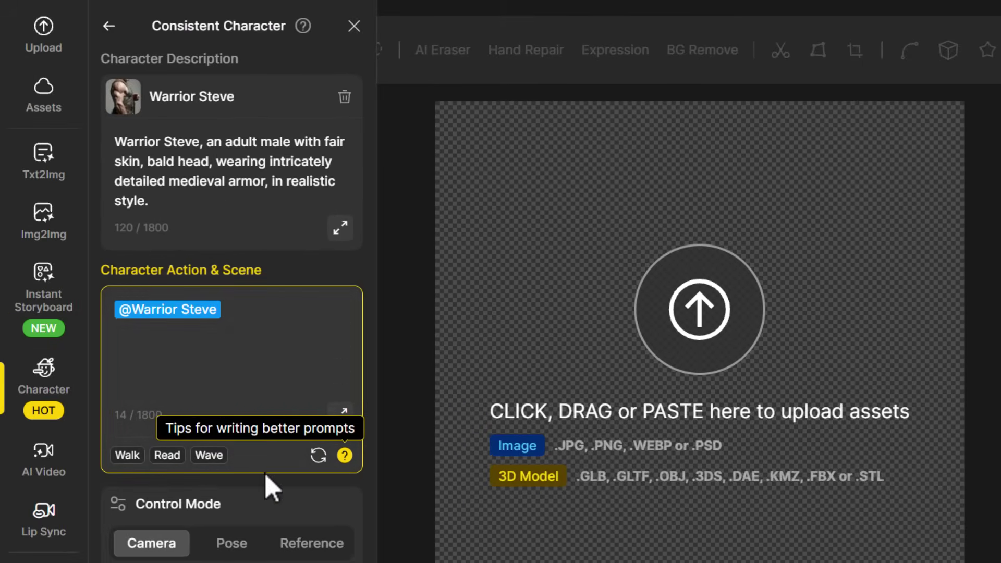
Return to Character > Generate Images and dismiss the getting-started tutorial
left_click(354, 26)
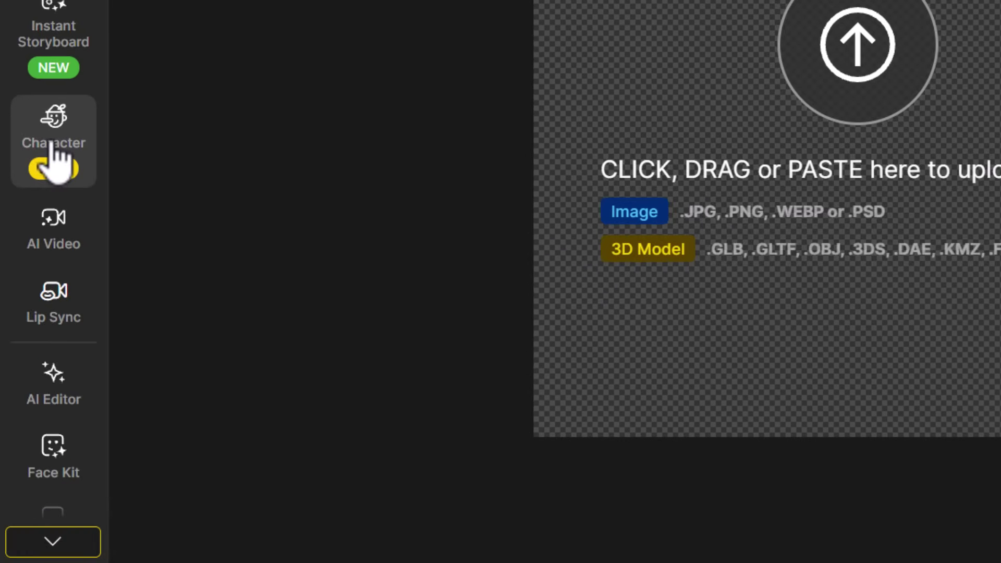
left_click(44, 371)
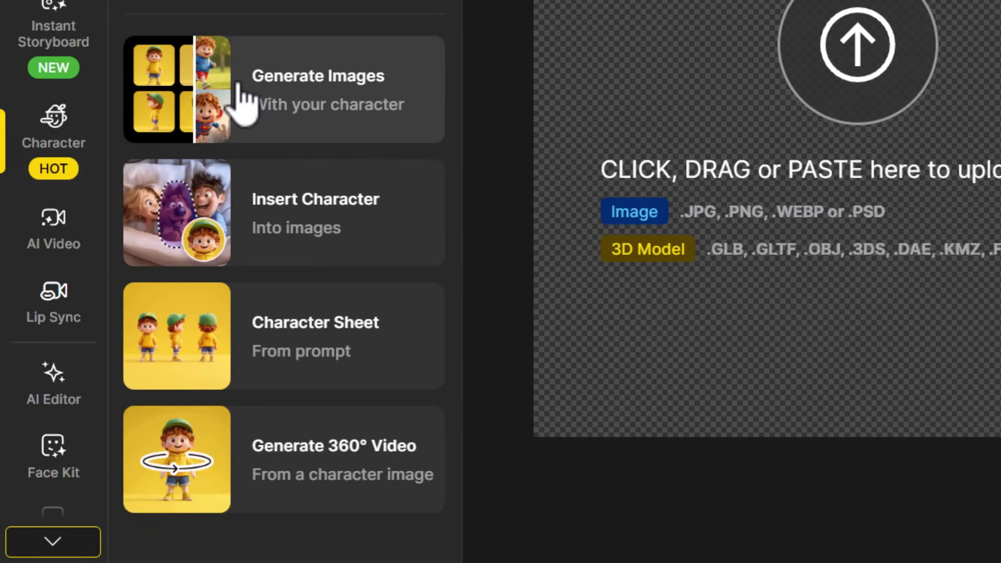
left_click(313, 105)
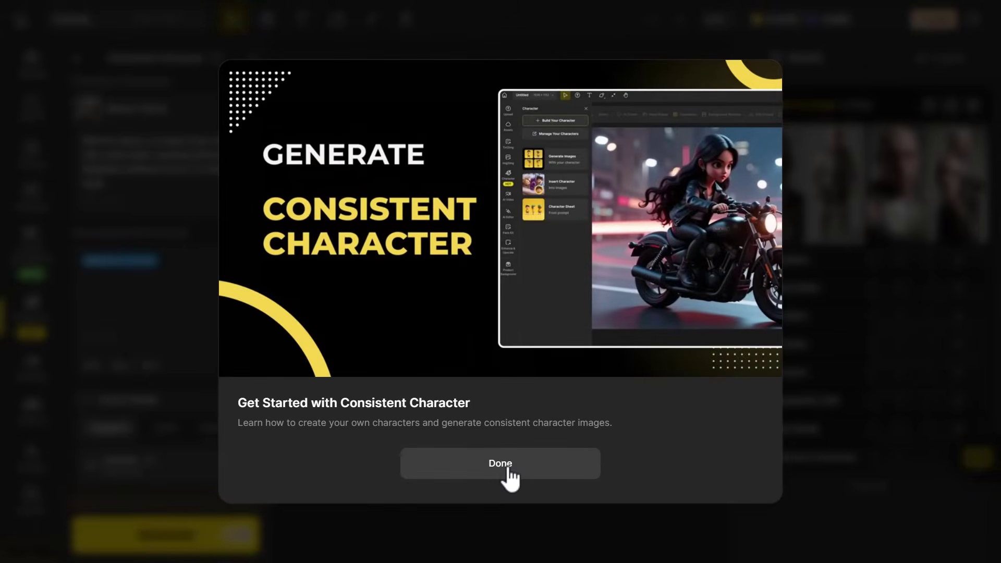
left_click(508, 471)
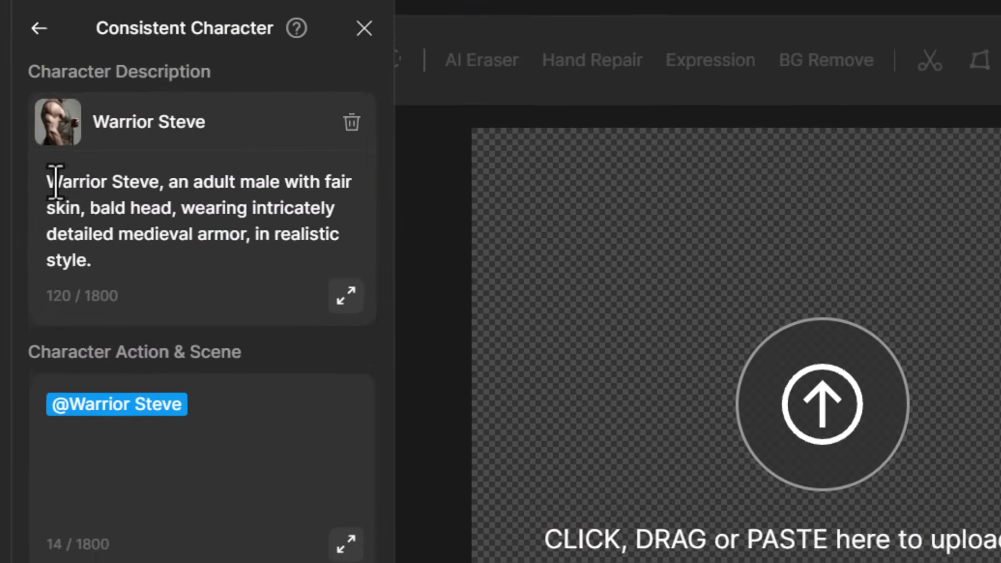
left_click_drag(86, 150, 108, 150)
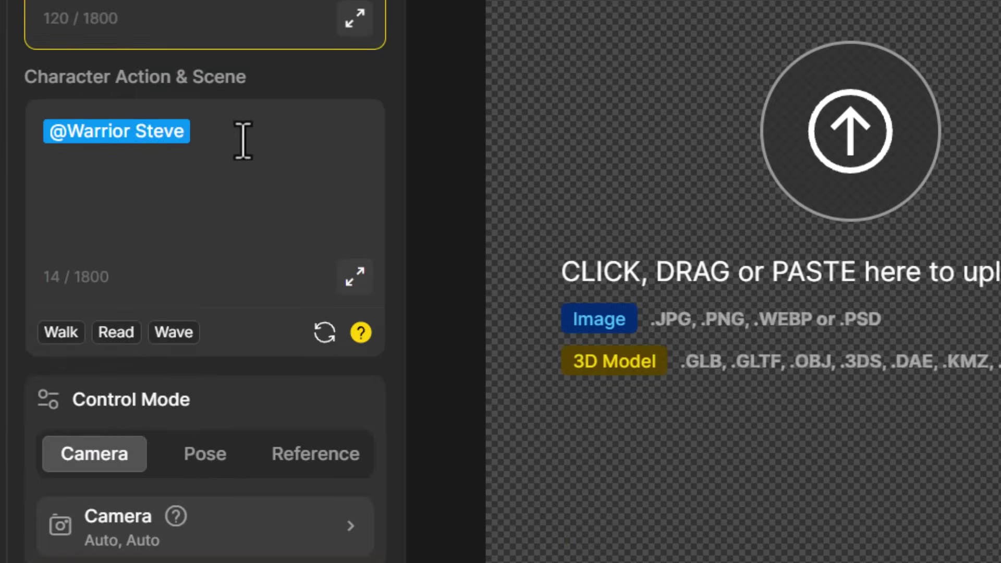
left_click(241, 425)
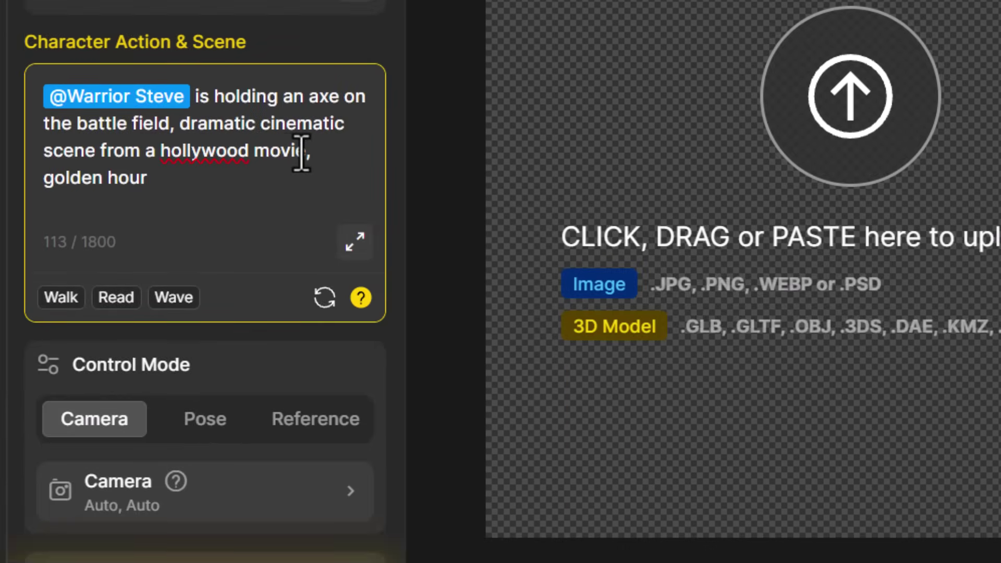
scroll(154, 183, "down", 5)
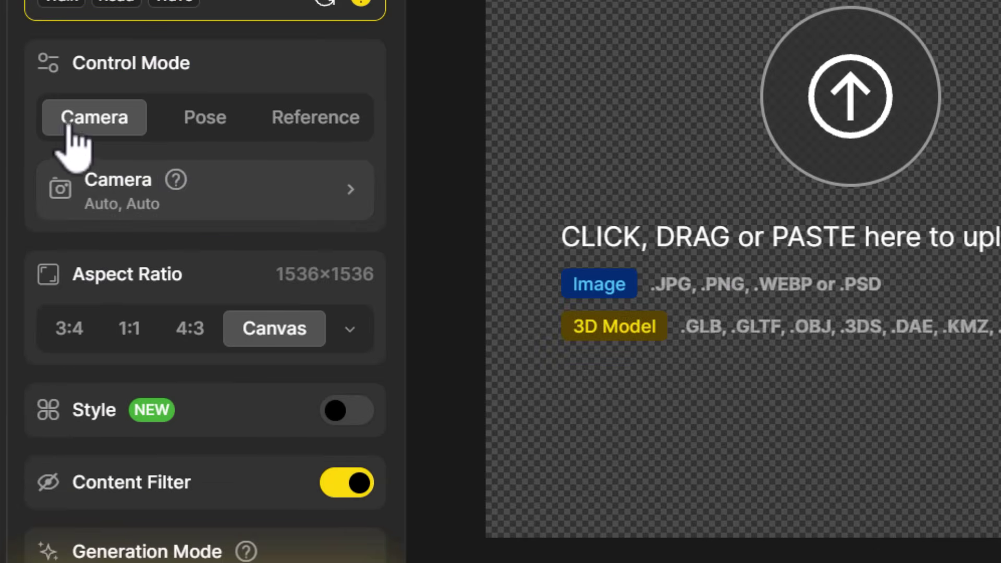
Turn on pose control and fit the knee, hip, ankle, wrist and shoulder joints to the T-pose
left_click(209, 126)
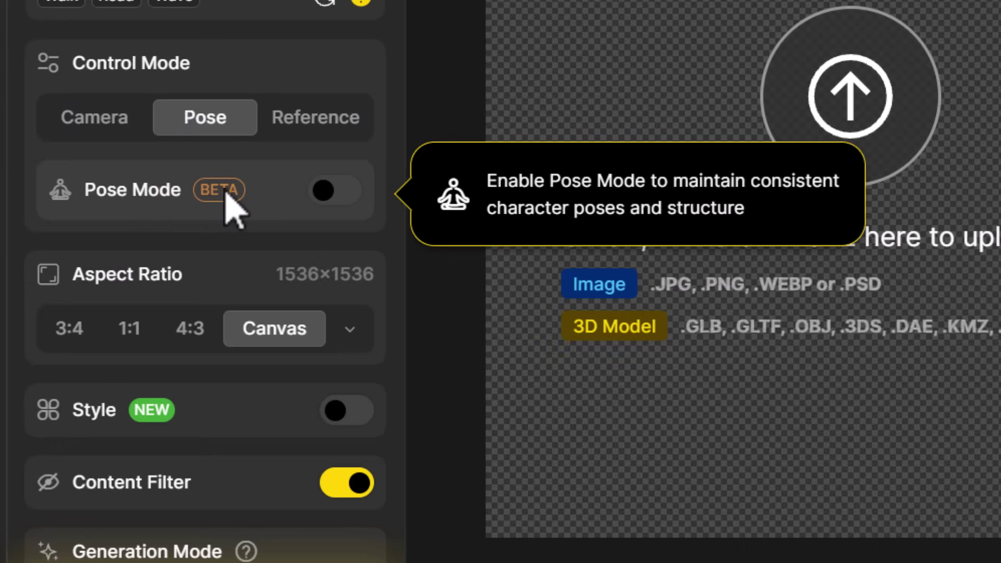
left_click(335, 198)
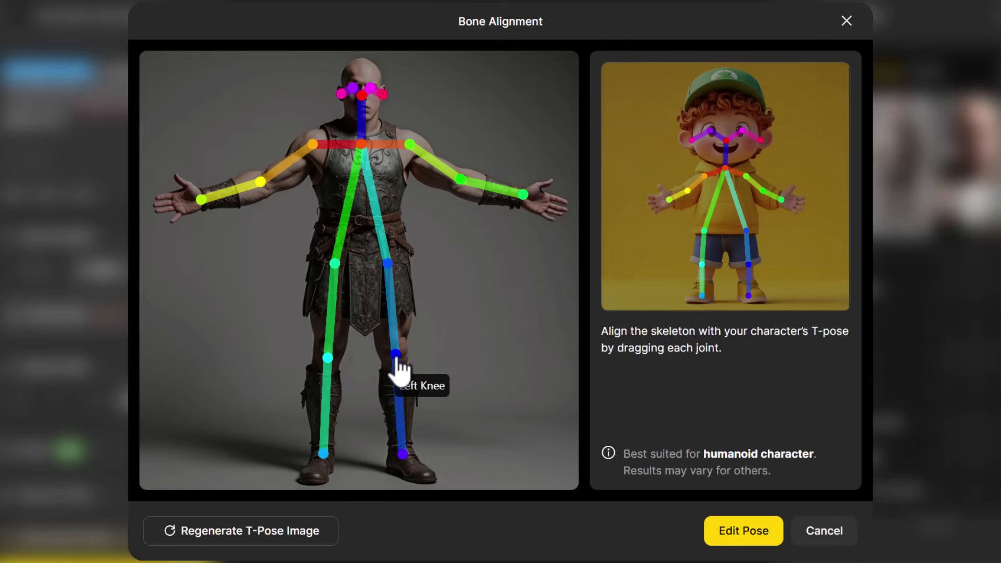
mouse_move(396, 356)
left_mouse_down()
mouse_move(398, 342)
mouse_move(394, 357)
left_mouse_up()
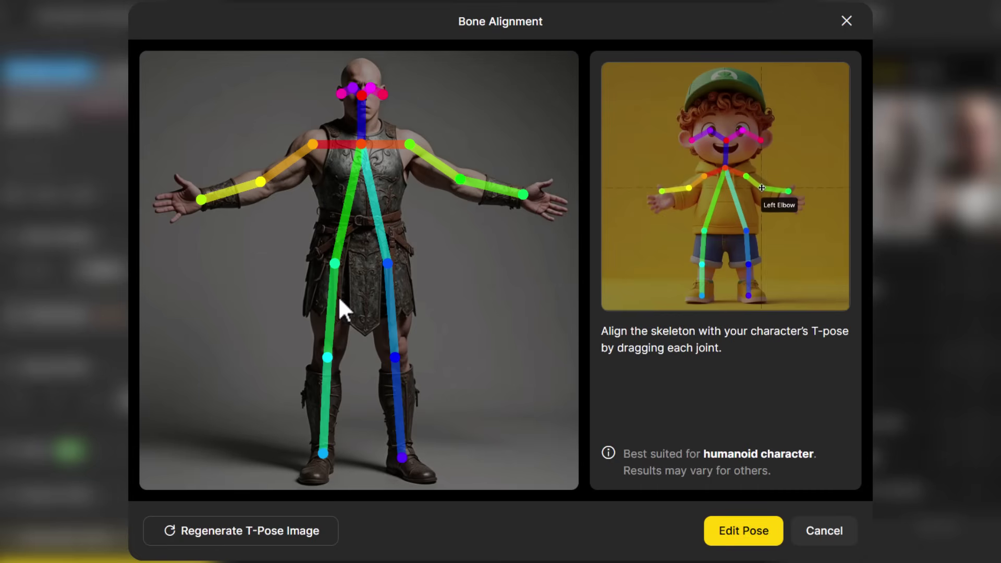
left_click_drag(335, 264, 387, 262)
left_click_drag(403, 457, 408, 461)
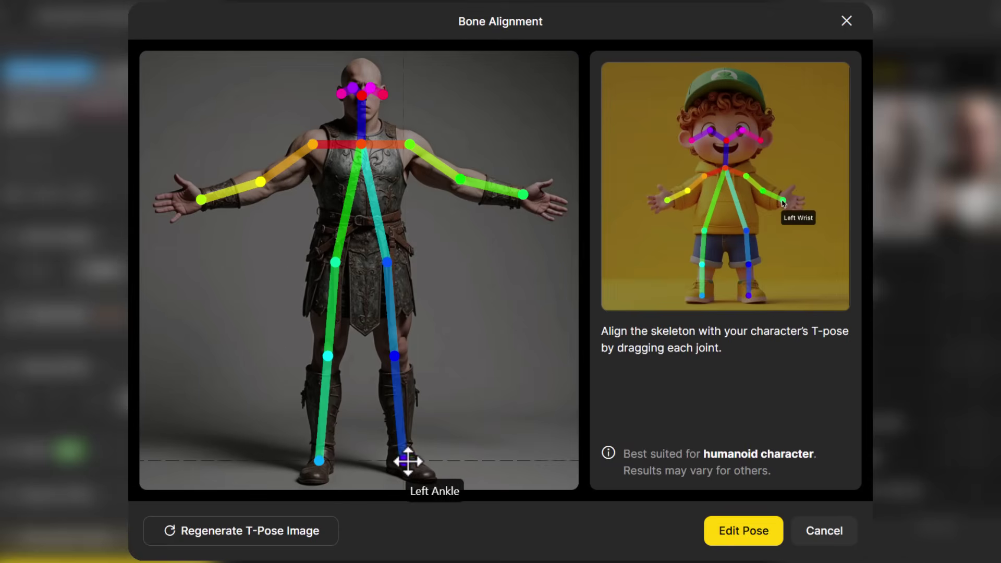
left_click_drag(395, 357, 397, 355)
left_click_drag(523, 194, 527, 195)
left_click_drag(313, 144, 310, 142)
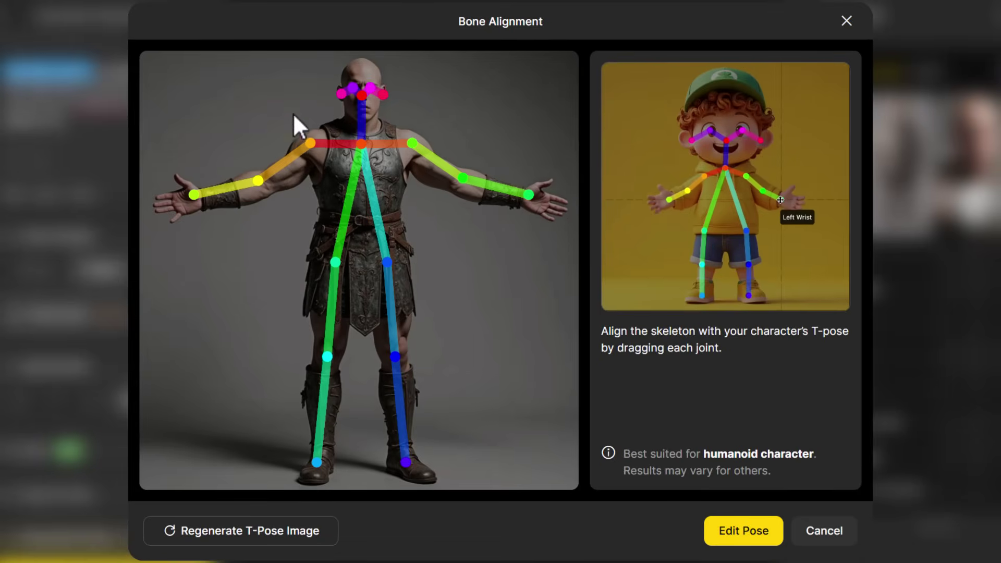
In the Pose Editor, raise the right arm overhead and spread the legs into a wide stance
left_click(758, 537)
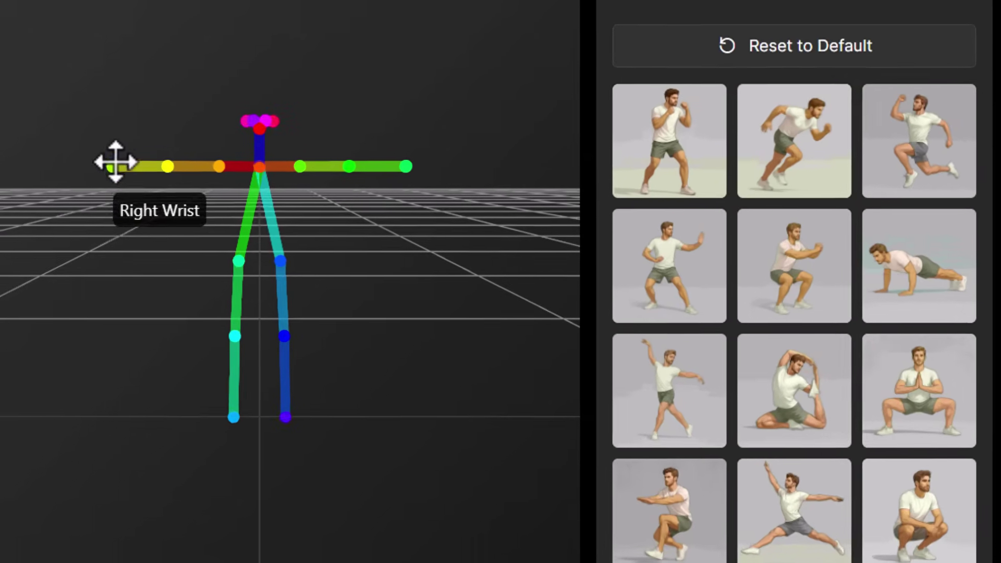
left_click_drag(258, 200, 281, 170)
left_click_drag(410, 165, 391, 216)
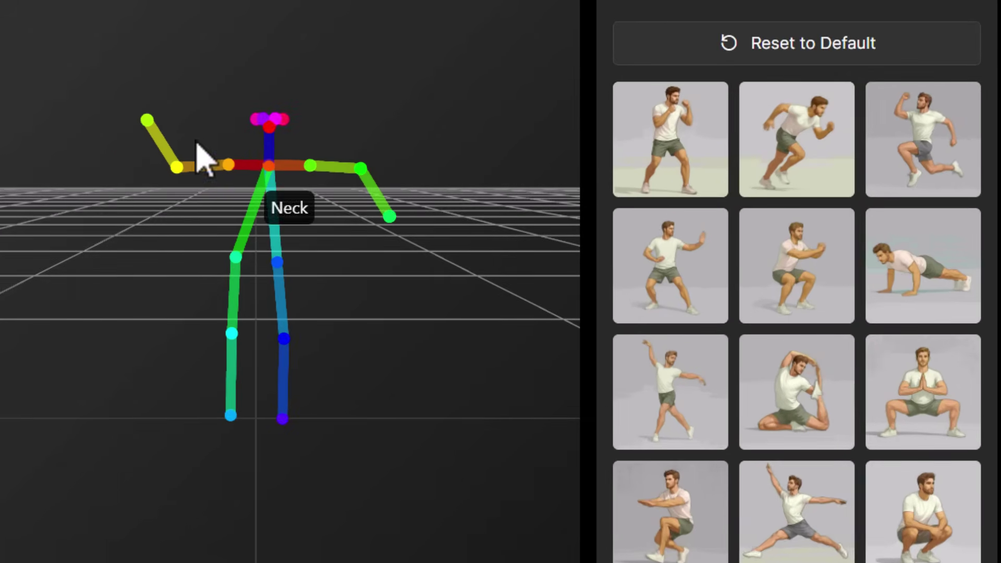
left_click_drag(147, 121, 186, 71)
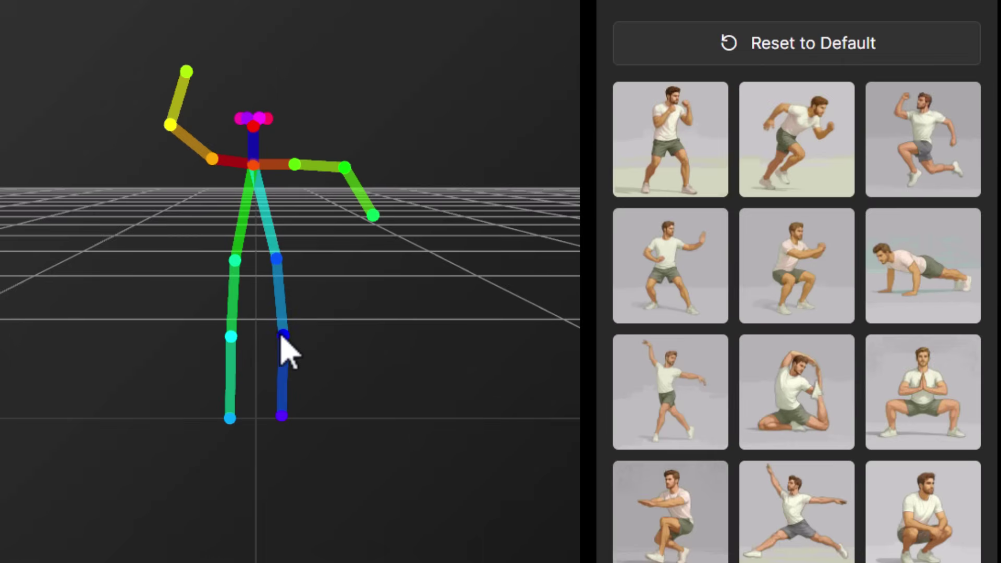
left_click_drag(283, 339, 312, 315)
left_click_drag(230, 338, 194, 317)
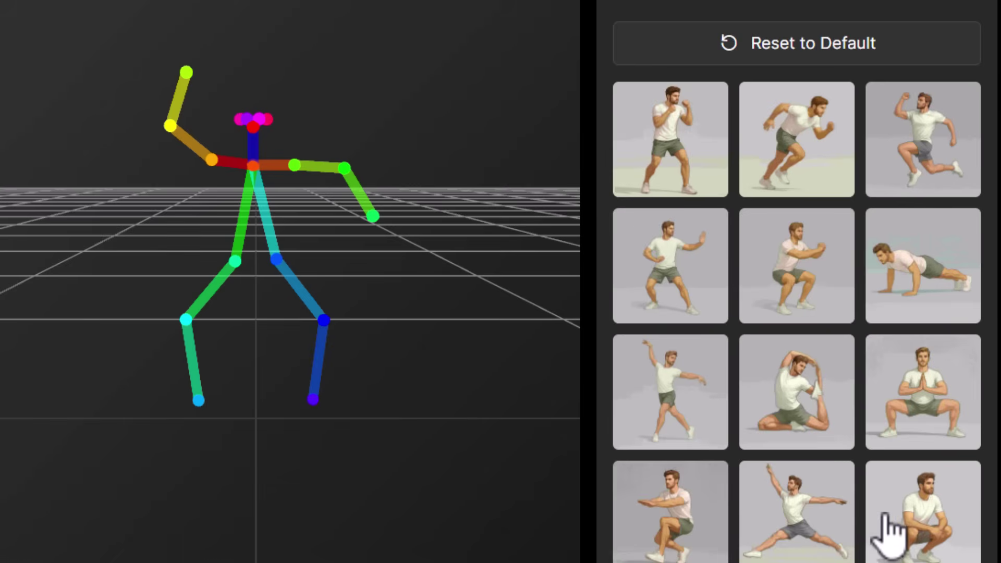
Apply the fighting-stance reference, raise the right arm overhead and bend the left knee
left_click(678, 271)
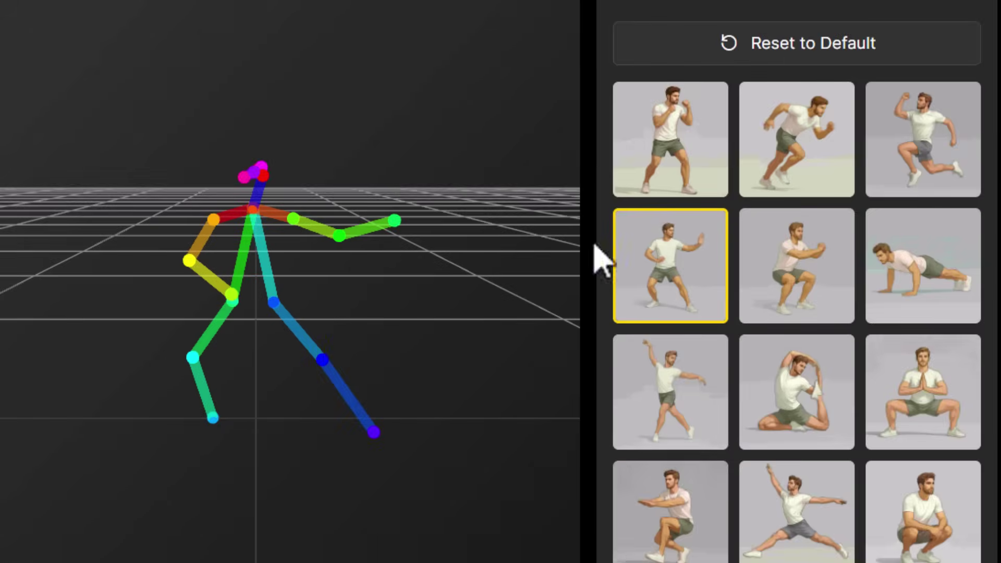
left_click_drag(231, 299, 186, 114)
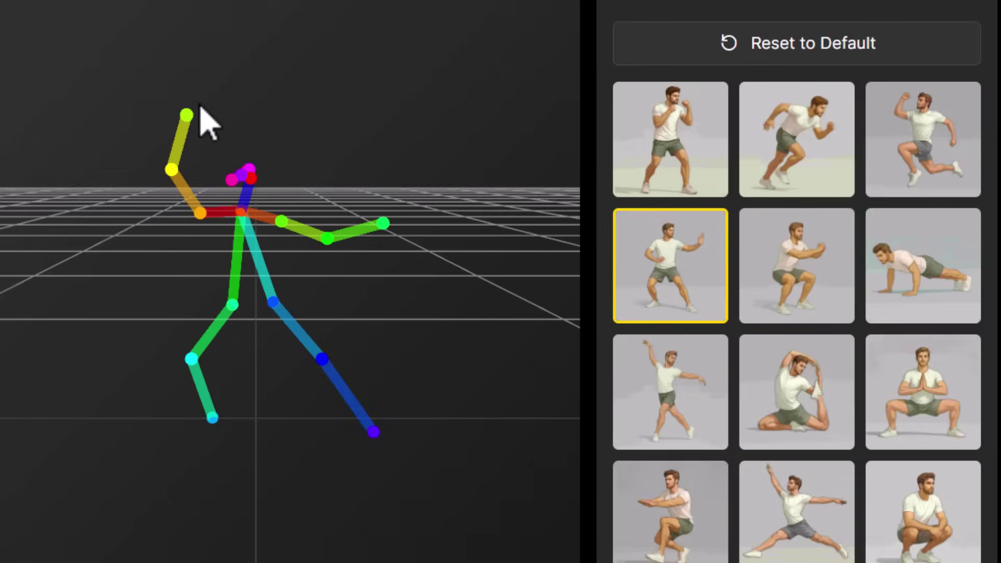
left_click_drag(323, 361, 334, 343)
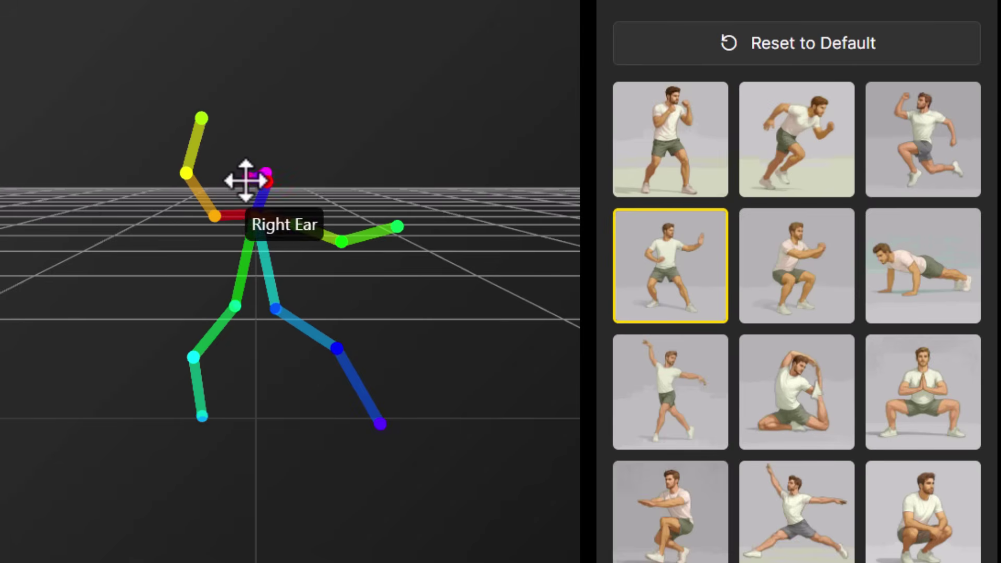
Turn the skeleton's head, lower the figure slightly, adjust the right ankle and save the pose to the canvas
left_click_drag(301, 113, 298, 159)
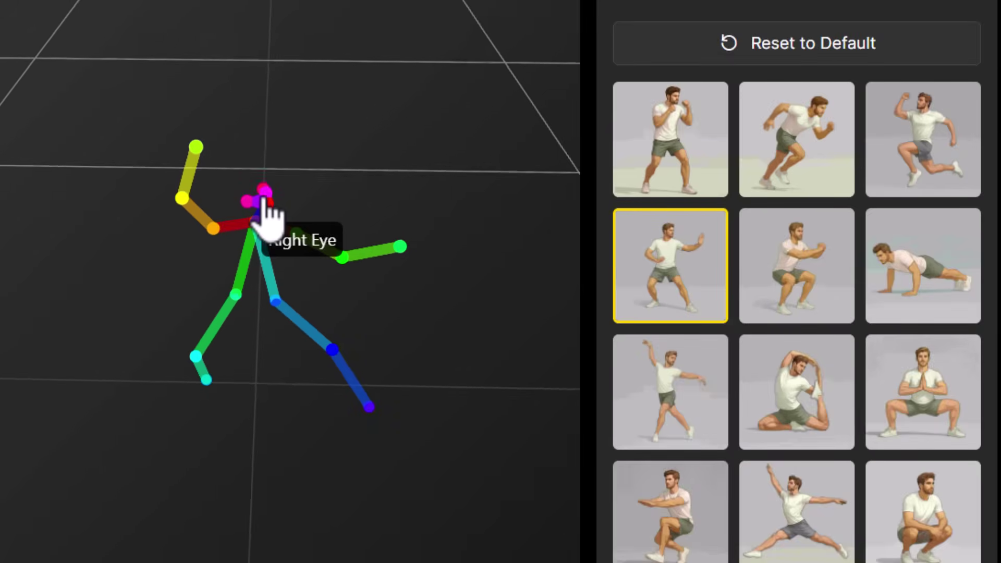
scroll(266, 203, "up", 3)
scroll(313, 141, "up", 2)
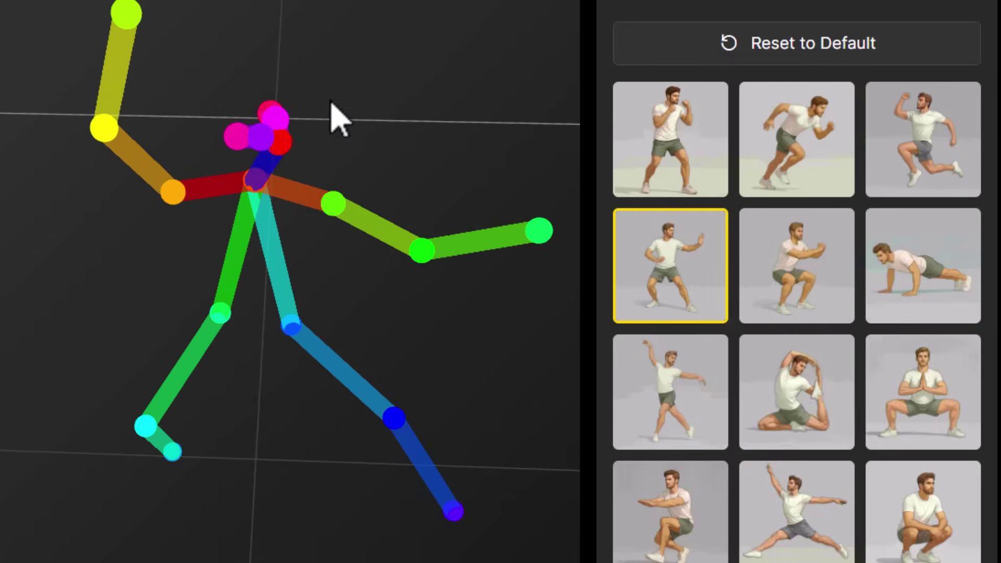
left_click_drag(306, 149, 334, 110)
left_click(284, 126)
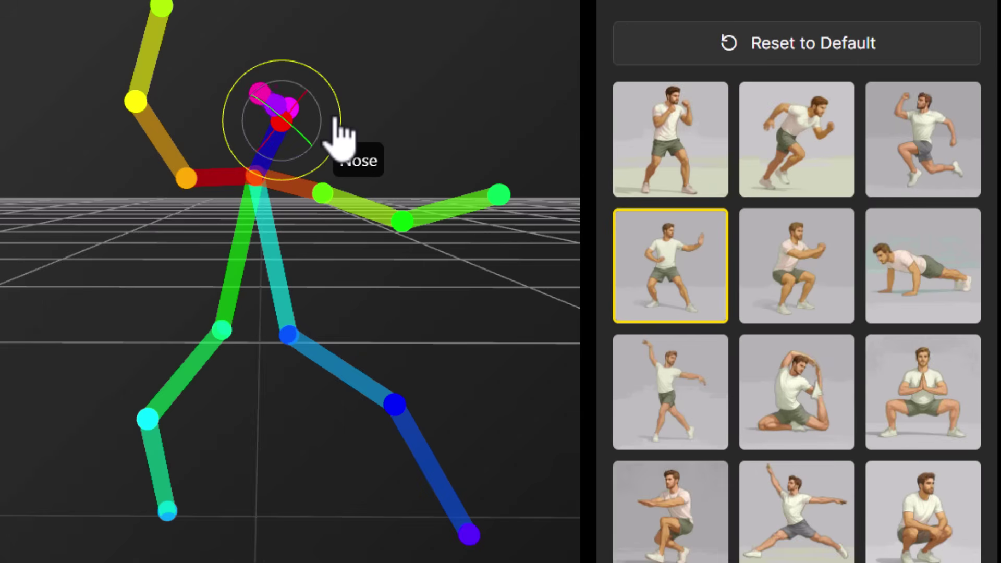
left_click_drag(336, 119, 333, 101)
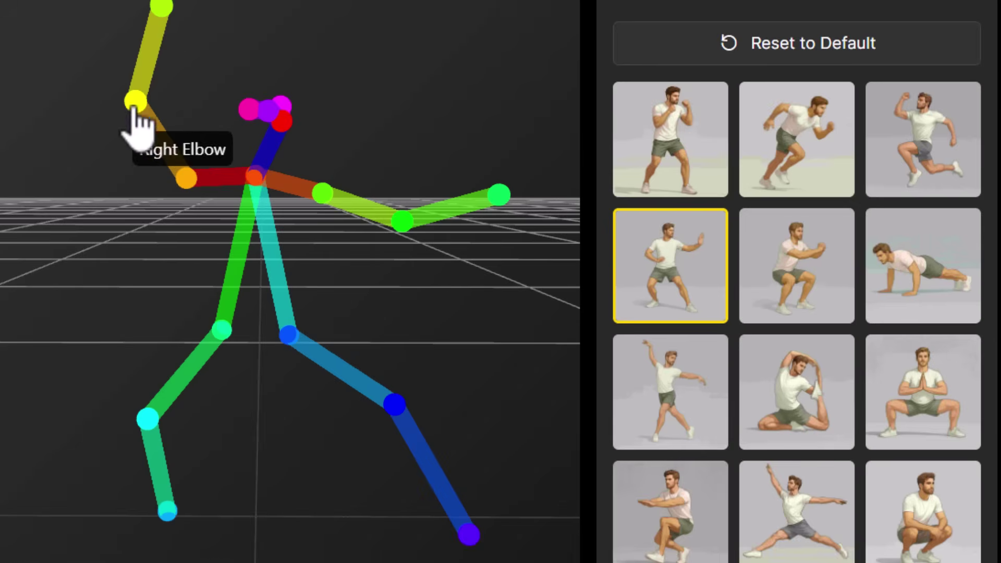
left_click_drag(256, 177, 268, 176)
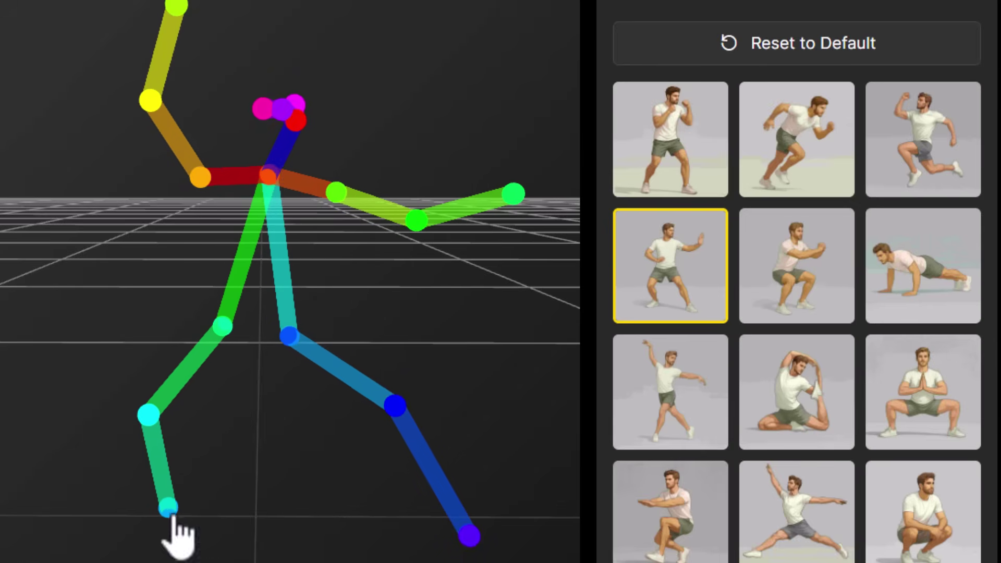
left_click_drag(168, 507, 165, 512)
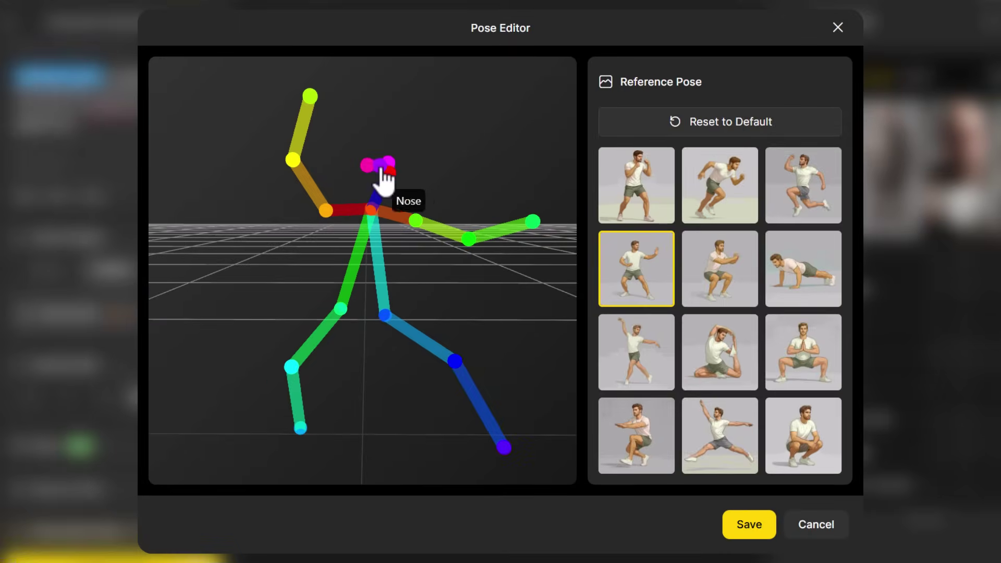
left_click(748, 525)
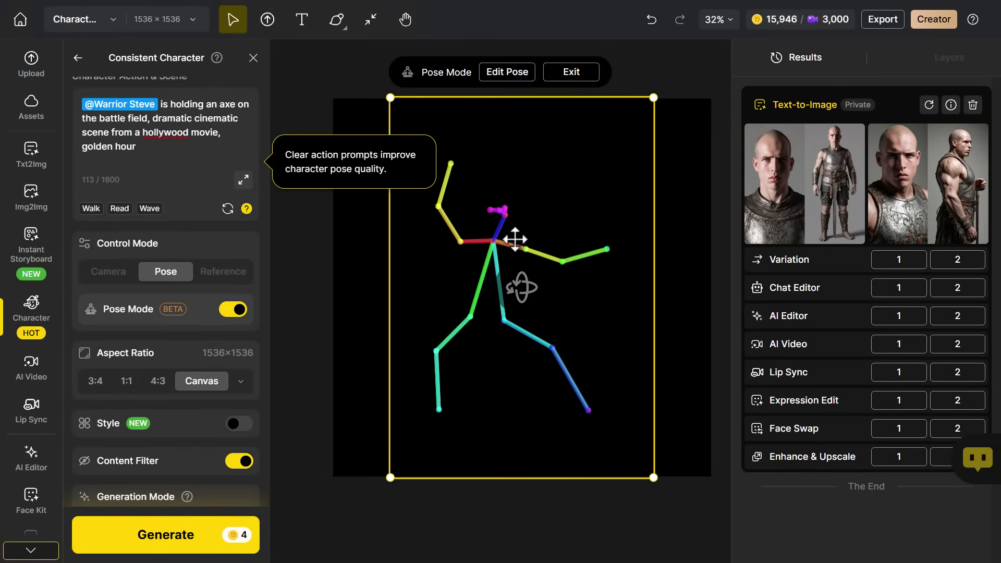
Rotate, enlarge and move the pose skeleton until it fits the 1536×1536 artboard
left_click_drag(514, 284, 451, 321)
left_click(604, 174)
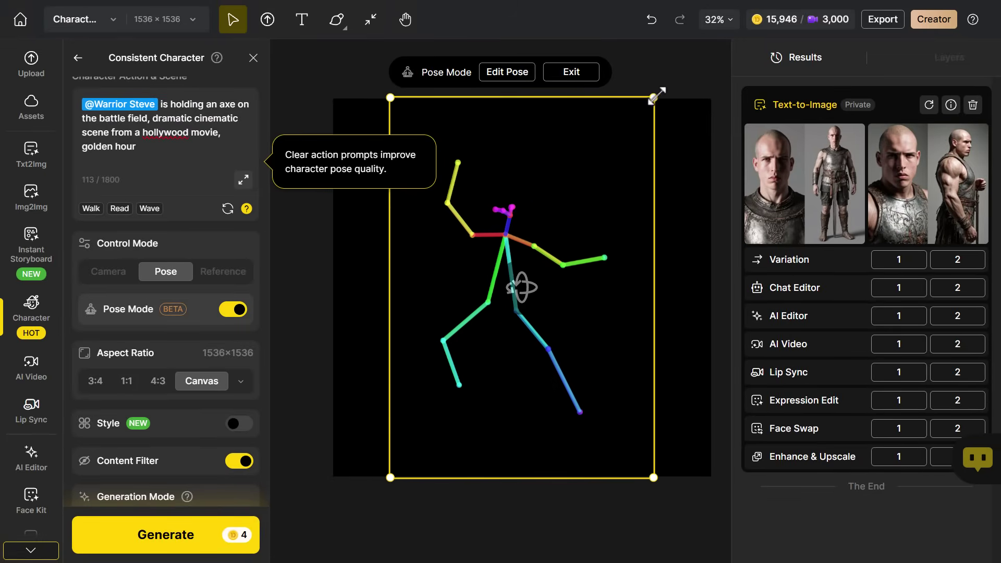
left_click_drag(656, 97, 717, 33)
left_click_drag(521, 286, 505, 310)
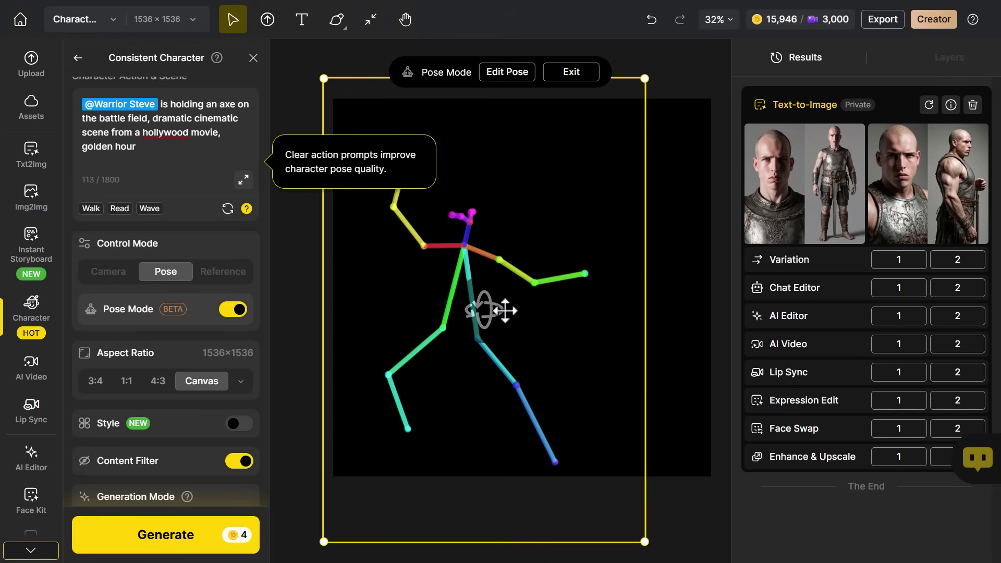
left_click_drag(644, 536, 694, 562)
left_click_drag(559, 308, 575, 215)
left_click_drag(543, 275, 468, 297)
left_click_drag(531, 241, 511, 243)
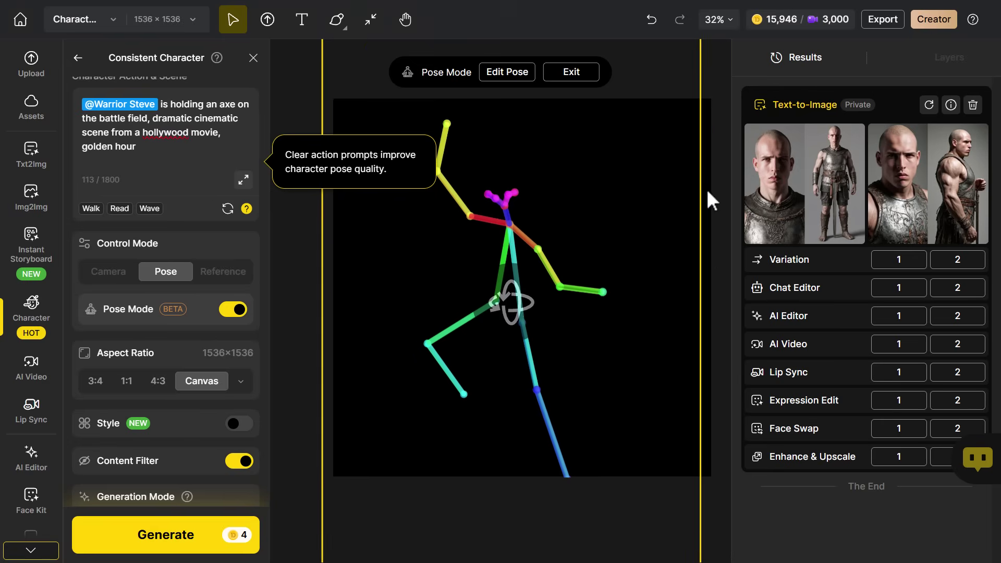
scroll(651, 172, "down", 3)
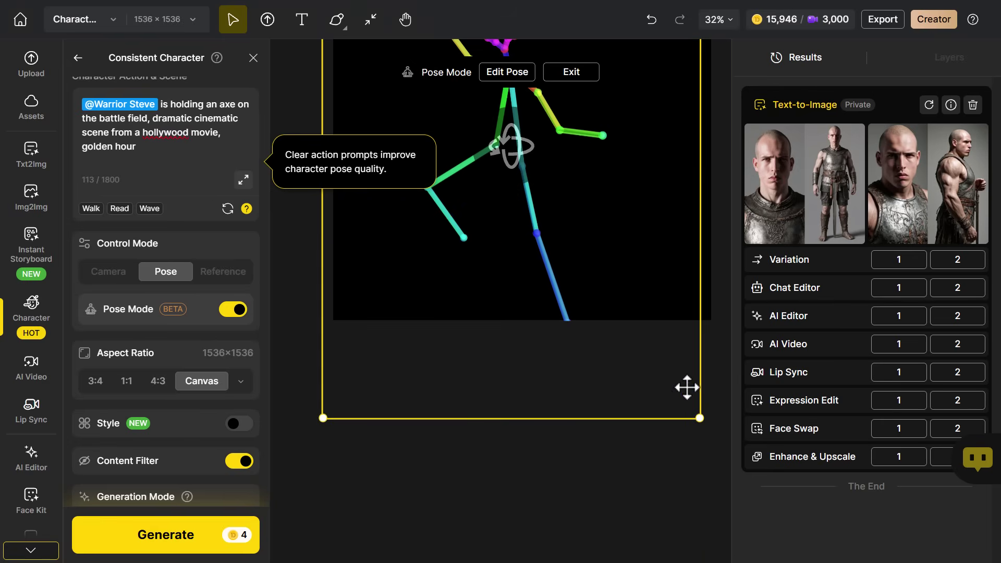
left_click_drag(698, 418, 667, 372)
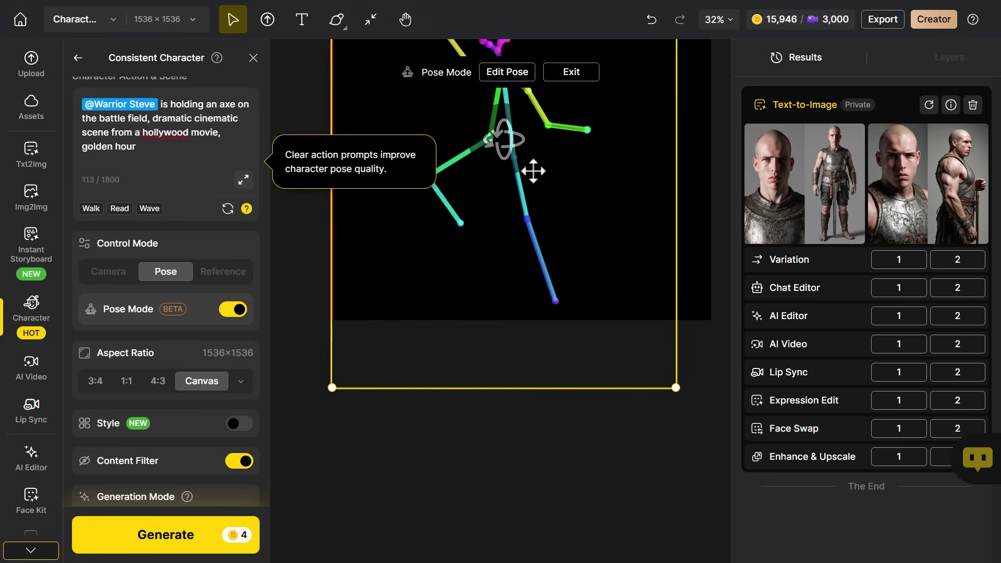
scroll(547, 198, "down", 5)
scroll(556, 213, "up", 8)
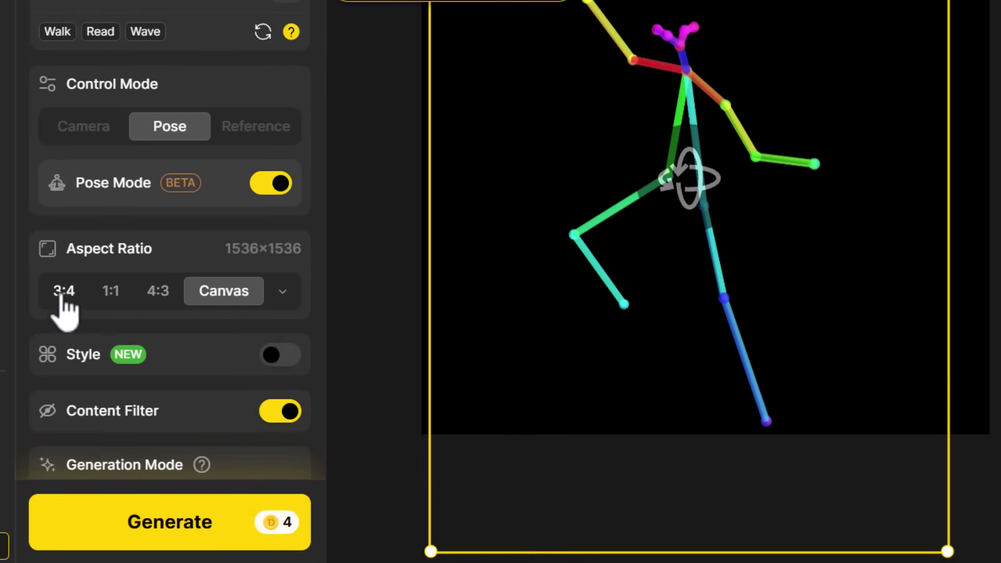
Enable Style and switch it from Dzine 3D Render v2 to Dzine Realistic v3
scroll(197, 274, "down", 2)
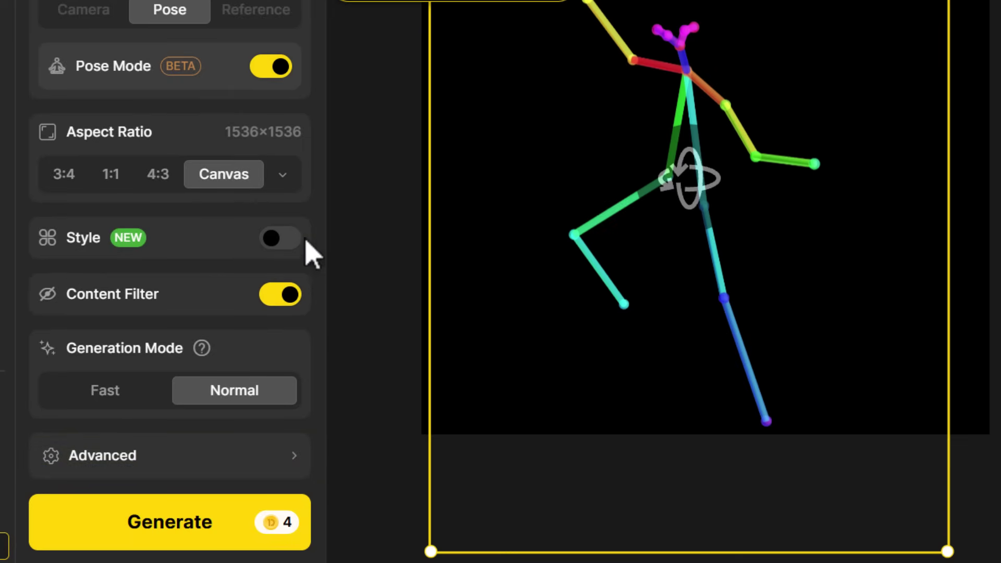
left_click(279, 241)
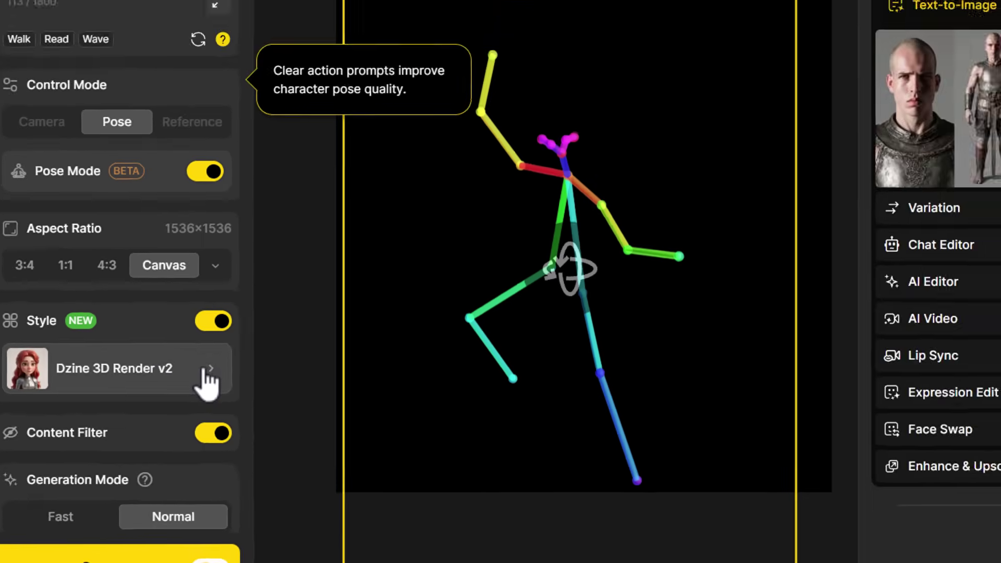
left_click(281, 308)
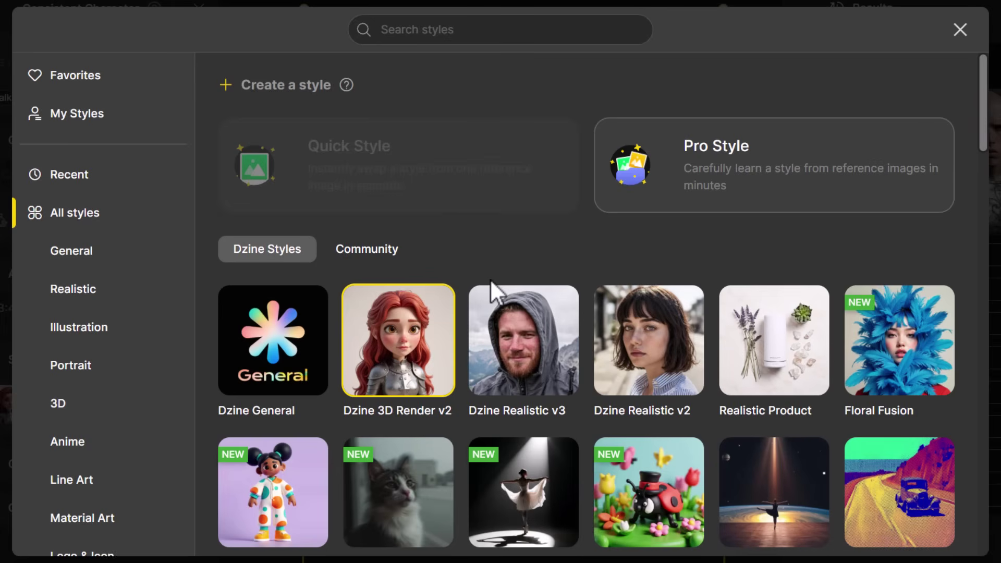
left_click(508, 345)
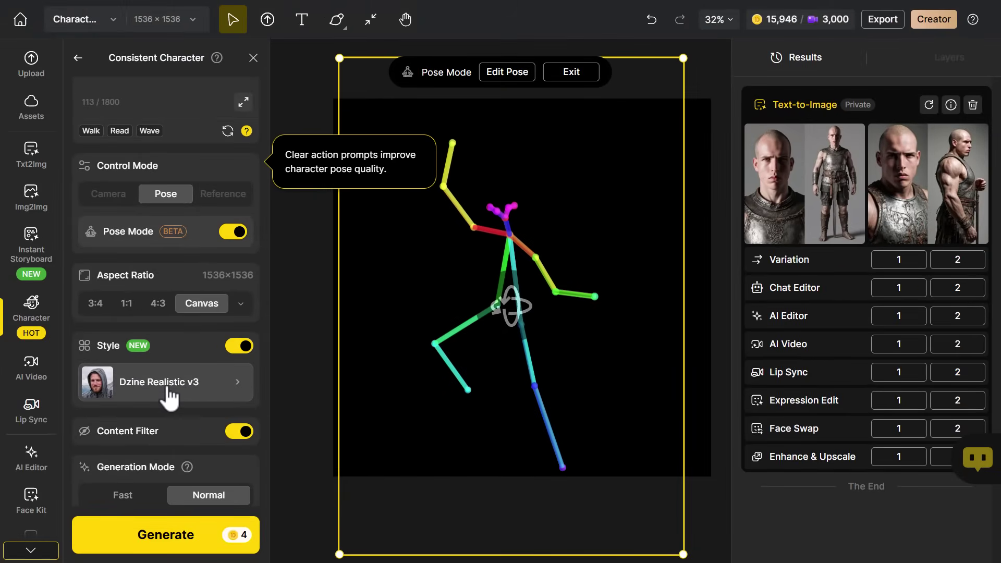
scroll(140, 423, "down", 1)
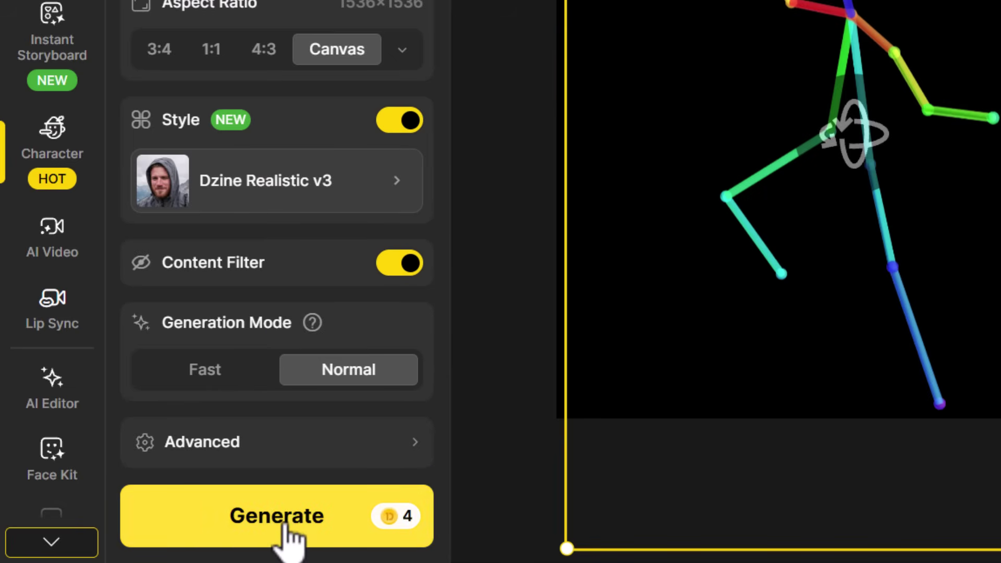
Generate Warrior Steve in the custom pose and select the raised-axe-on-stump image on the canvas
left_click(286, 524)
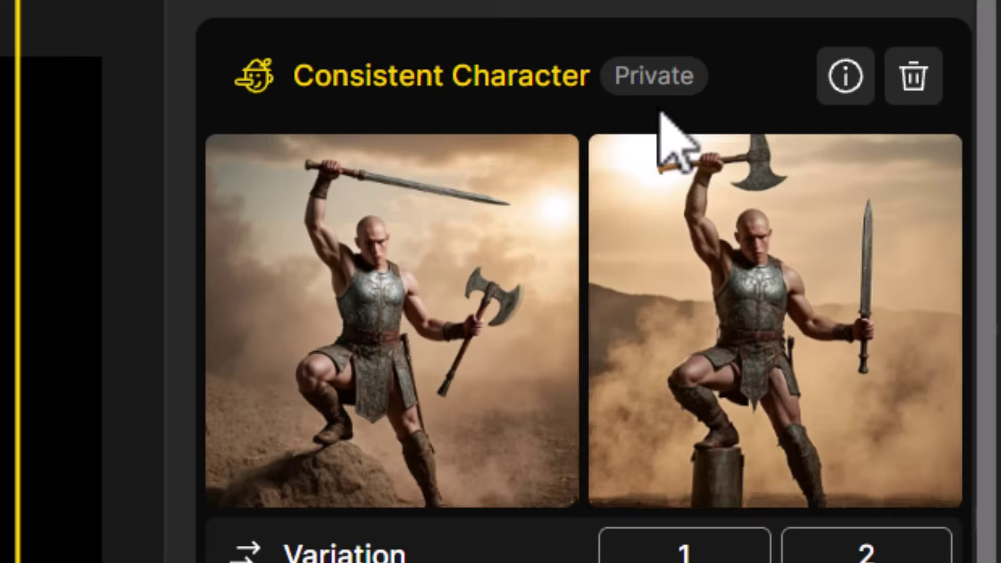
mouse_move(711, 190)
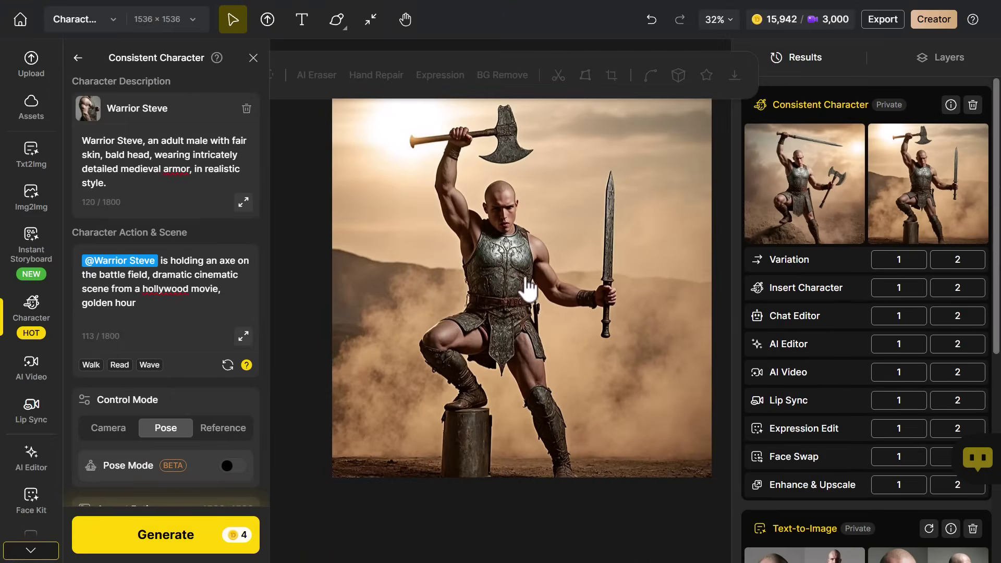
left_click(528, 288)
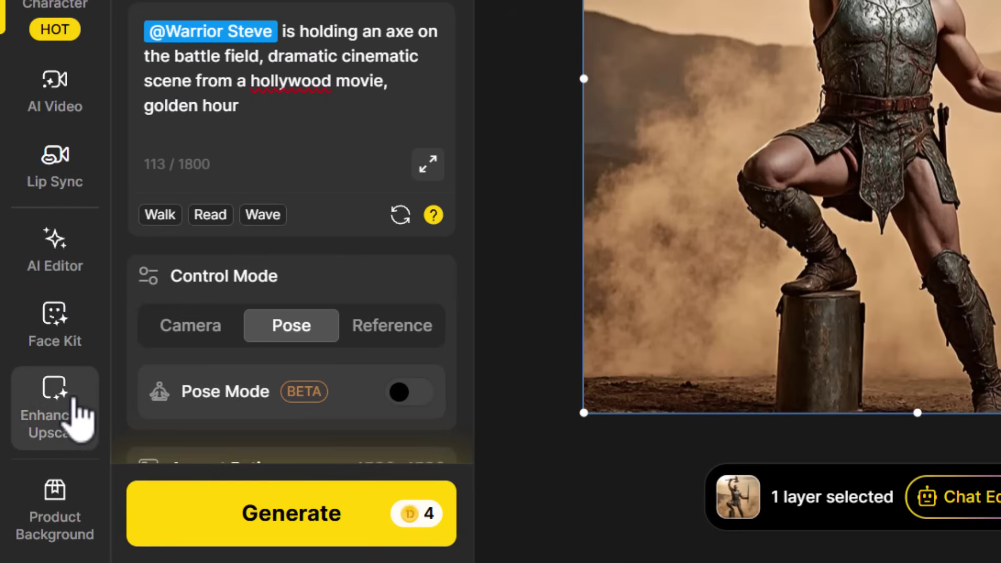
Upscale the axe-wielding warrior image by 2x to 3072×3072 with Enhance & Upscale
mouse_move(29, 554)
left_click(63, 412)
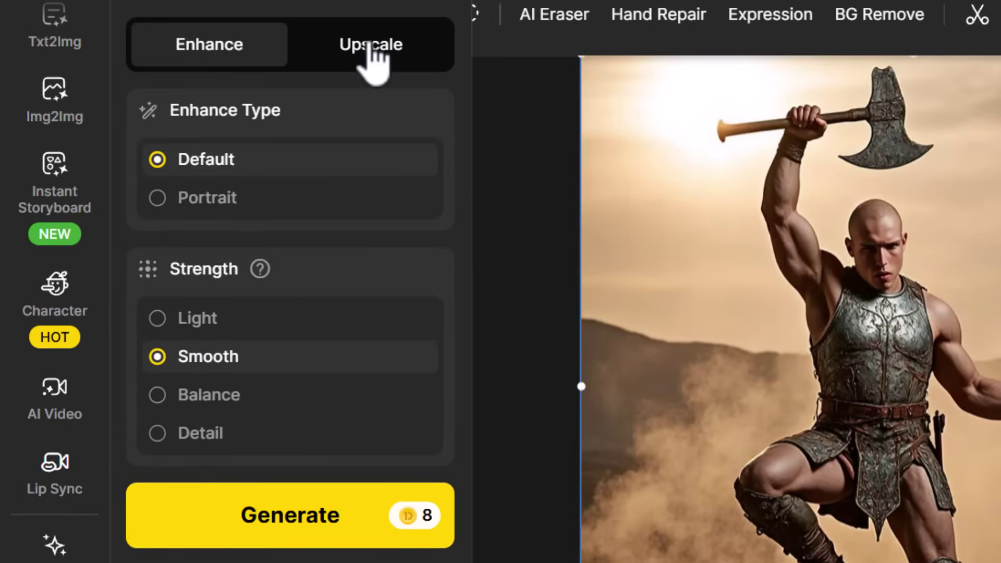
left_click(371, 46)
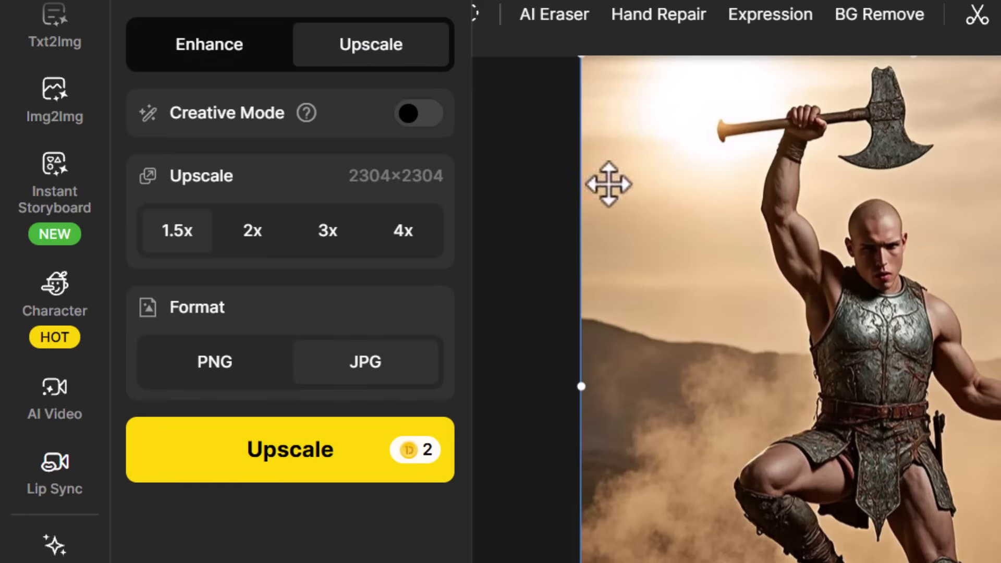
left_click(251, 229)
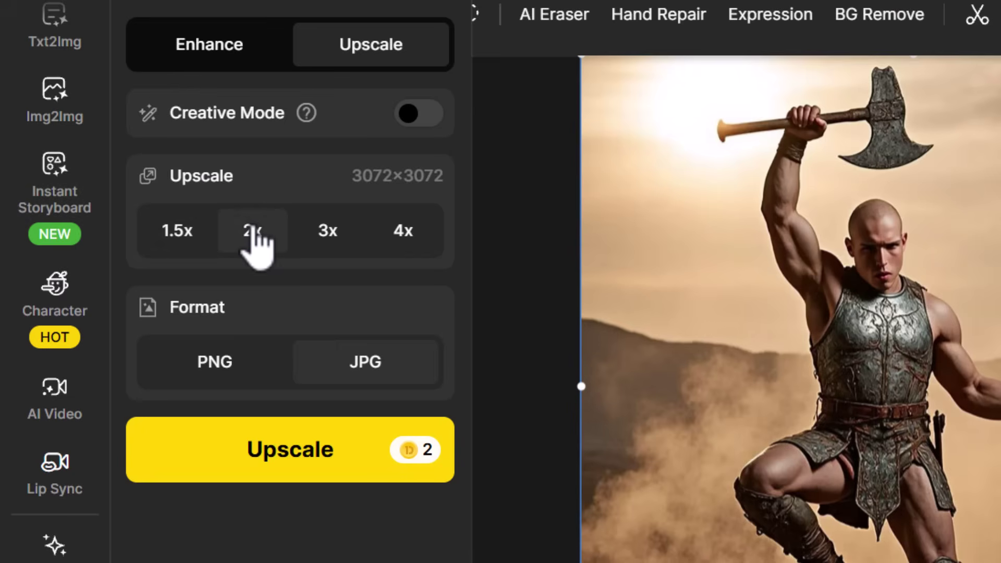
left_click(293, 462)
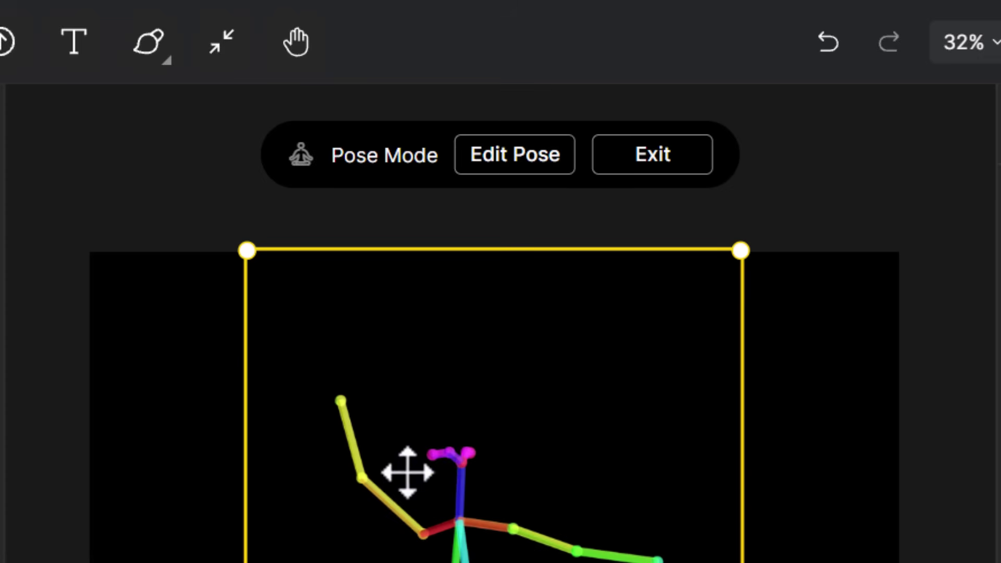
Exit Pose Mode and convert the warrior image to a background-free GLB 3D model on the canvas
left_click(685, 155)
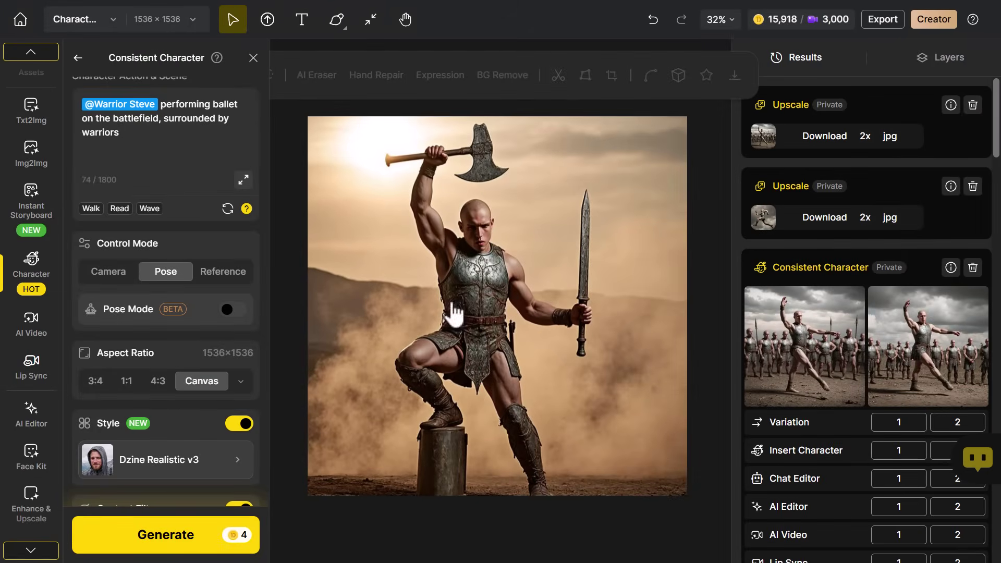
left_click(485, 212)
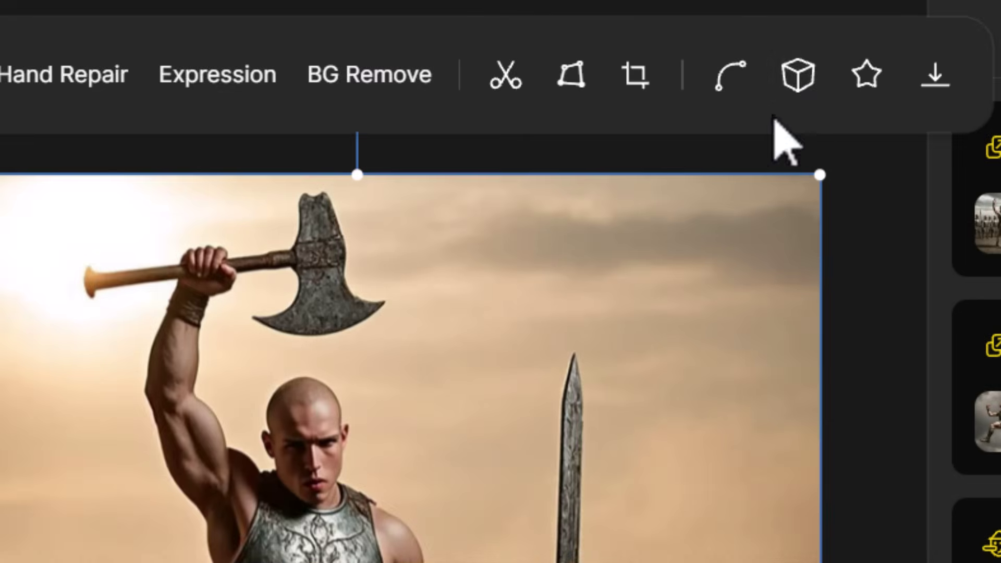
left_click(801, 82)
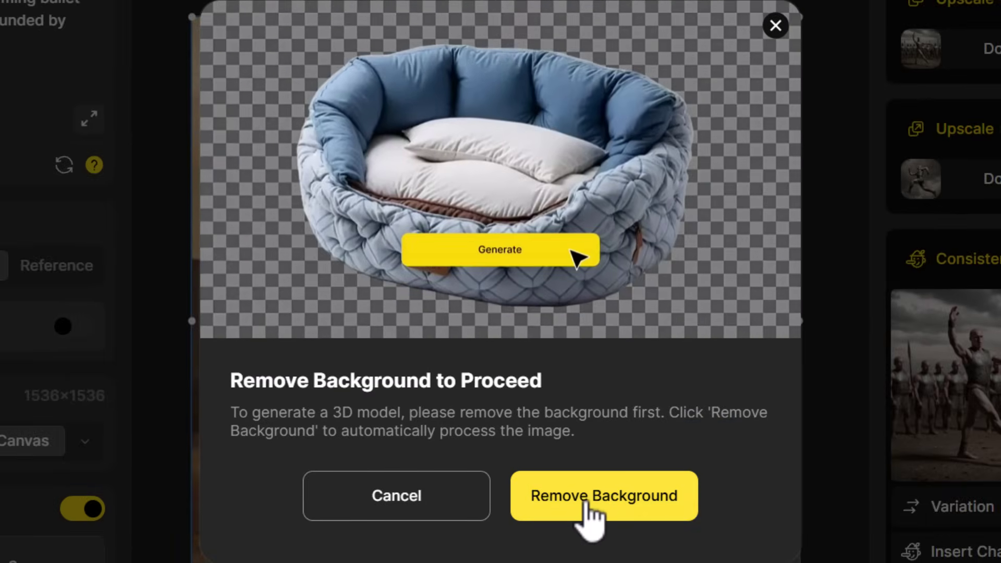
left_click(605, 492)
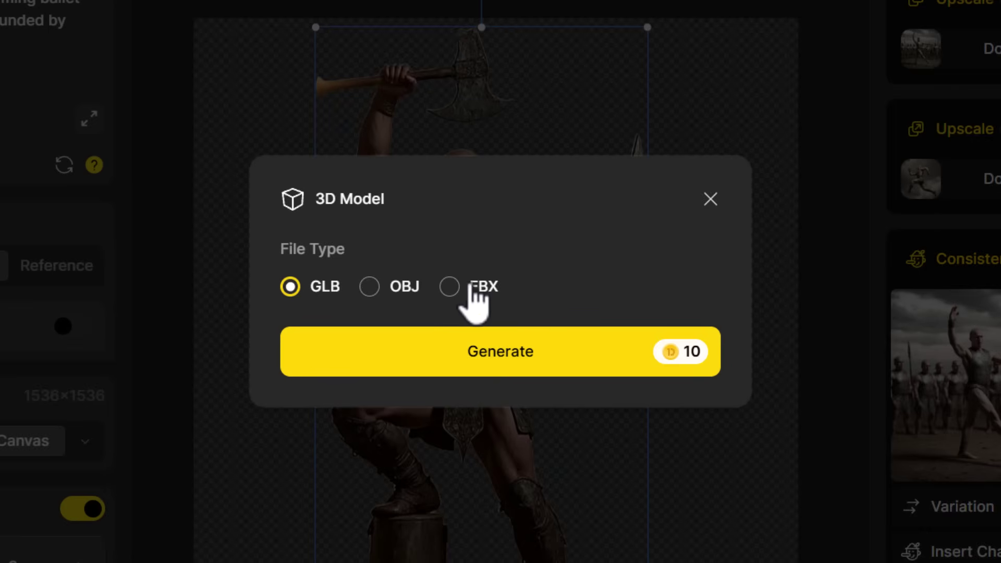
left_click(511, 359)
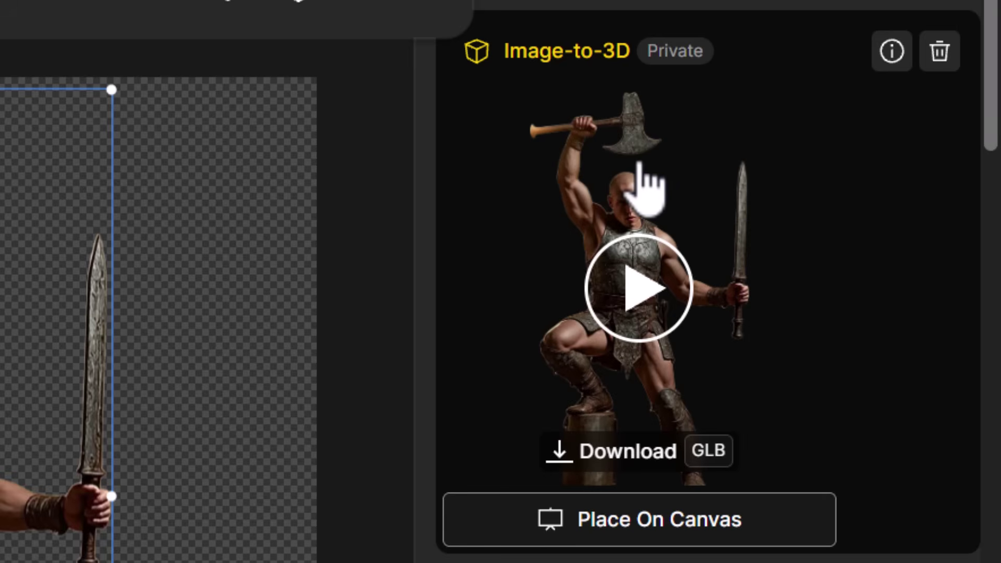
left_click(637, 521)
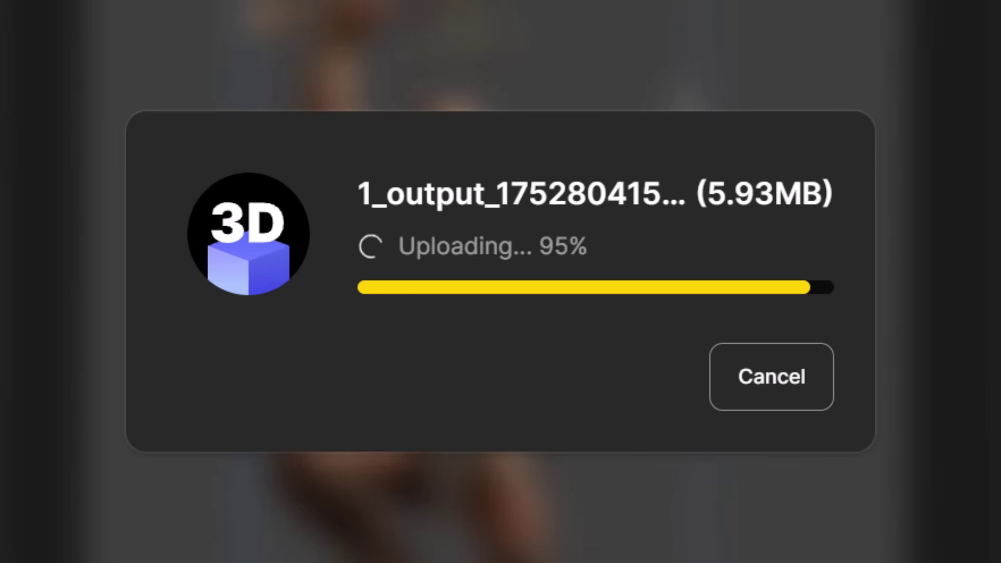
Finish placing the 3D model and hide the original warrior, Layer 1
left_click(588, 377)
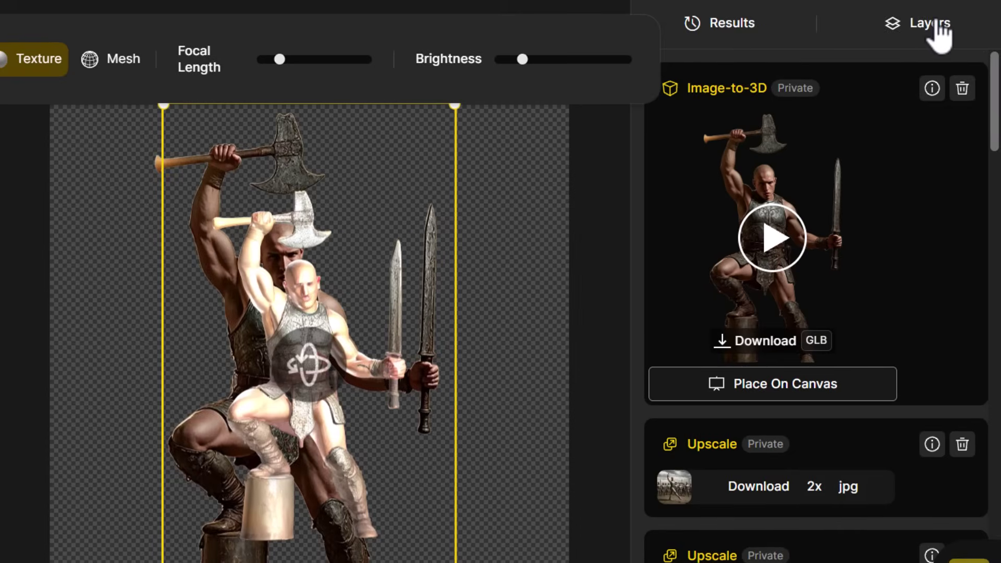
left_click(937, 25)
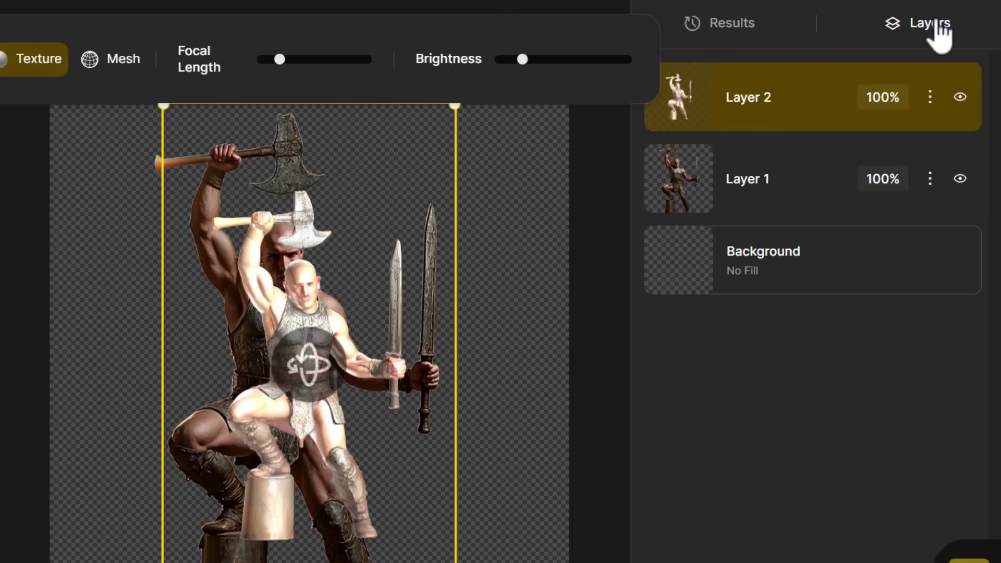
left_click(960, 180)
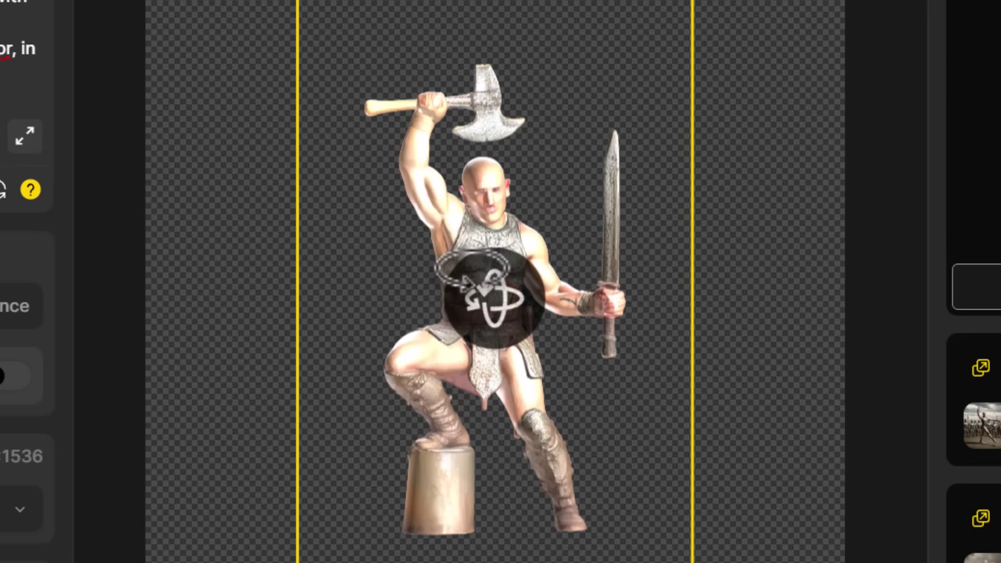
Rotate the 3D warrior to face front, then enlarge and centre it on the canvas
left_click_drag(302, 355, 245, 365)
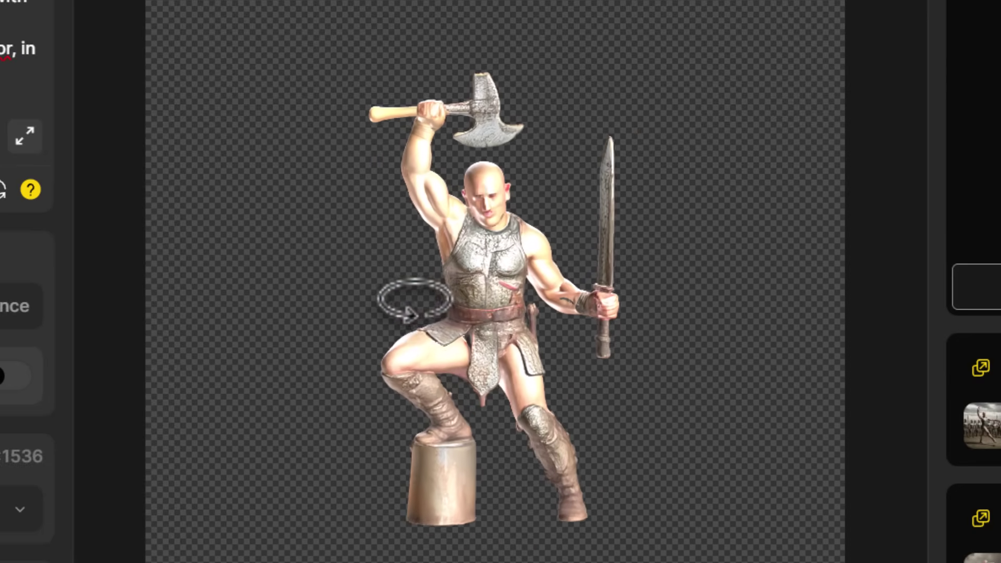
left_click_drag(621, 105, 514, 241)
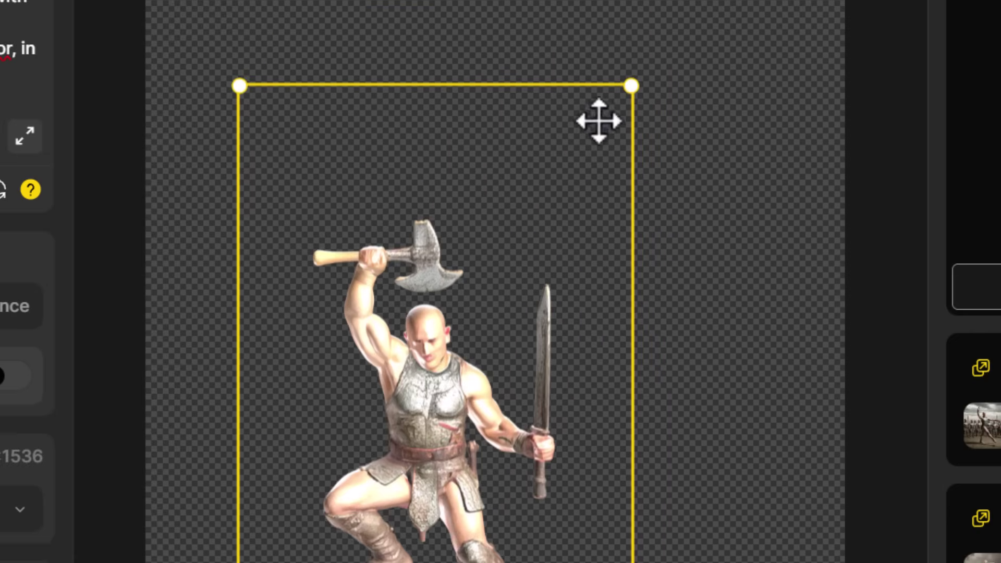
left_click_drag(631, 85, 855, 0)
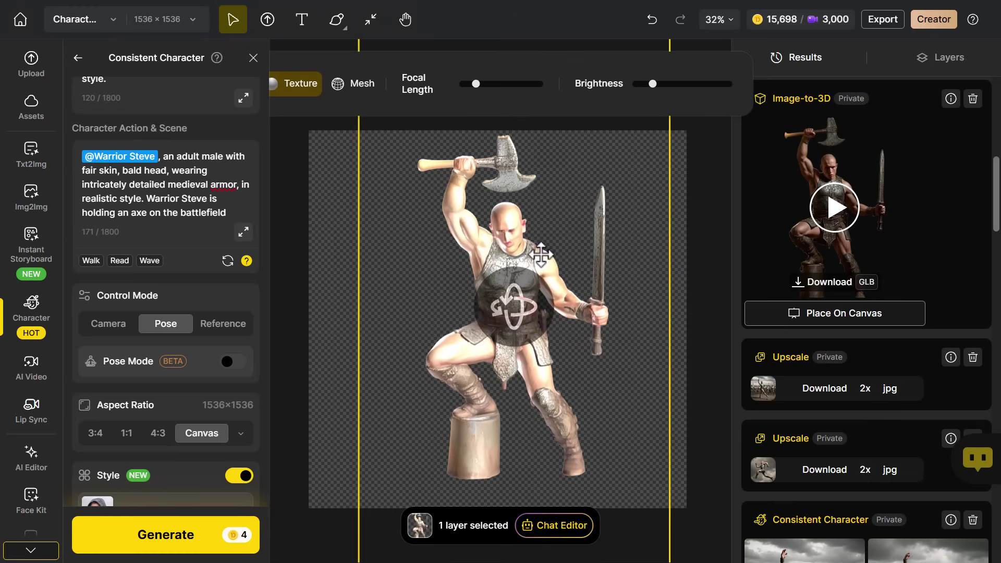
left_click_drag(541, 255, 525, 260)
left_click_drag(498, 311, 494, 315)
left_click_drag(495, 320, 462, 273)
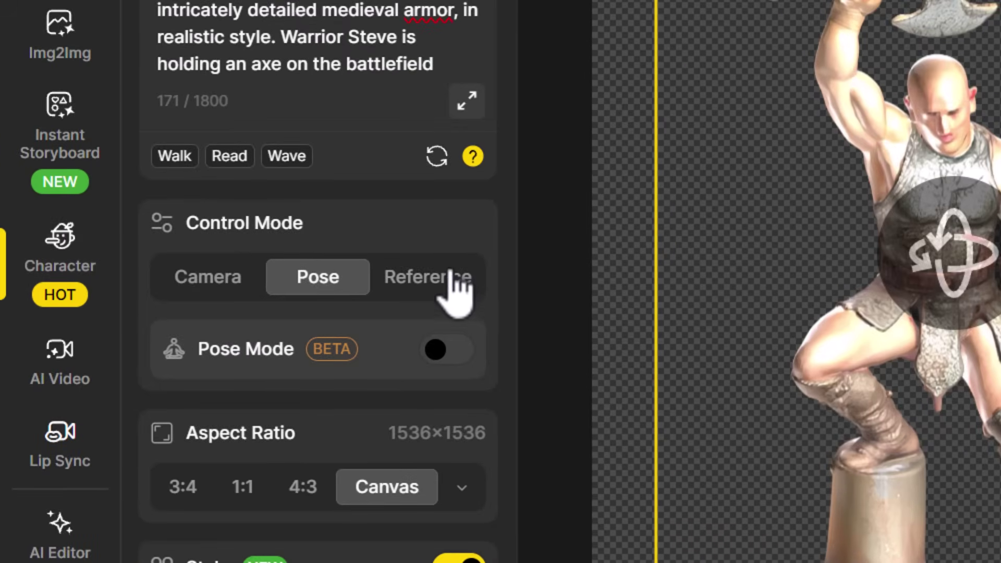
Generate Warrior Steve with the 3D figure as Reference image and place the second result
left_click(449, 284)
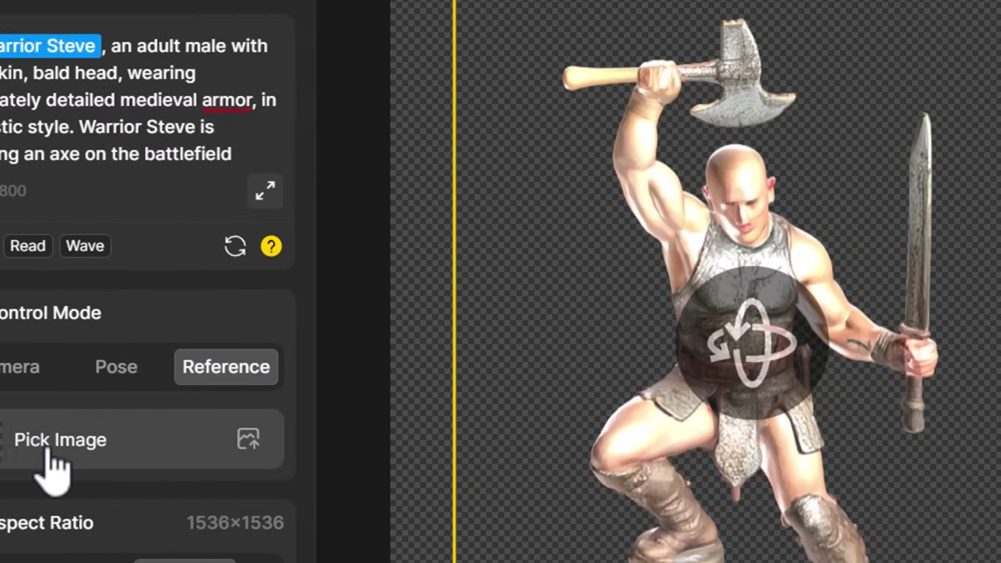
left_click(255, 360)
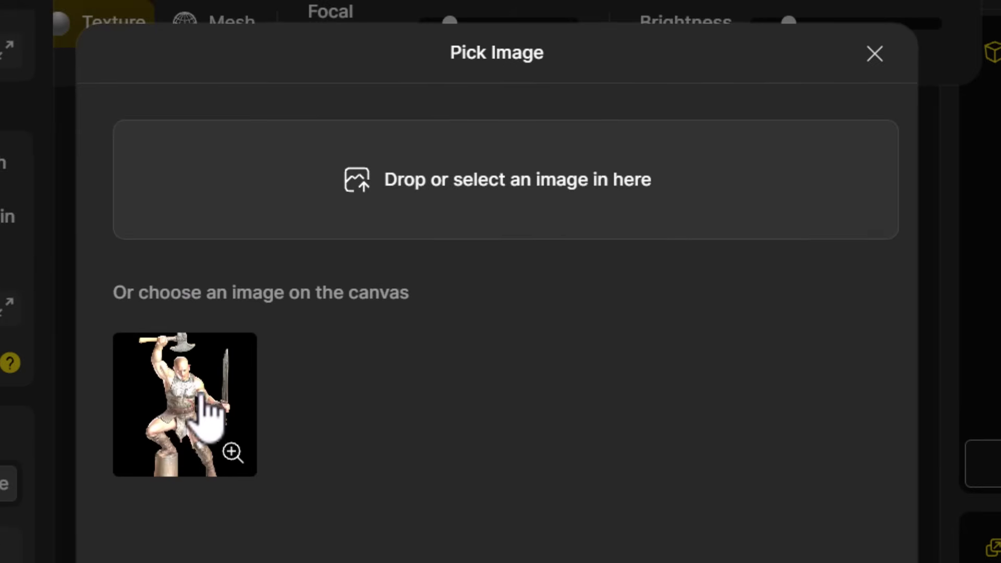
left_click(209, 428)
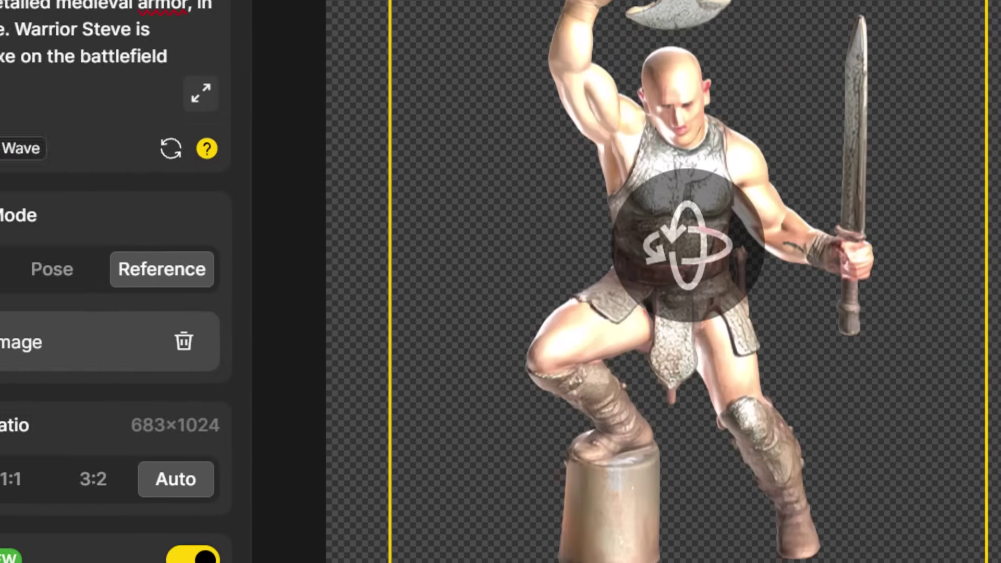
scroll(107, 206, "down", 5)
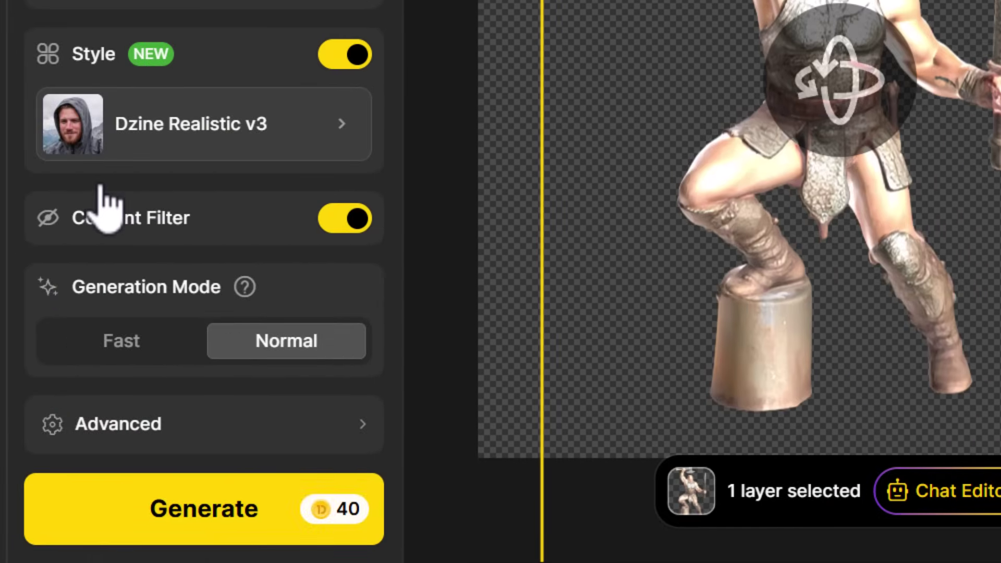
left_click(230, 524)
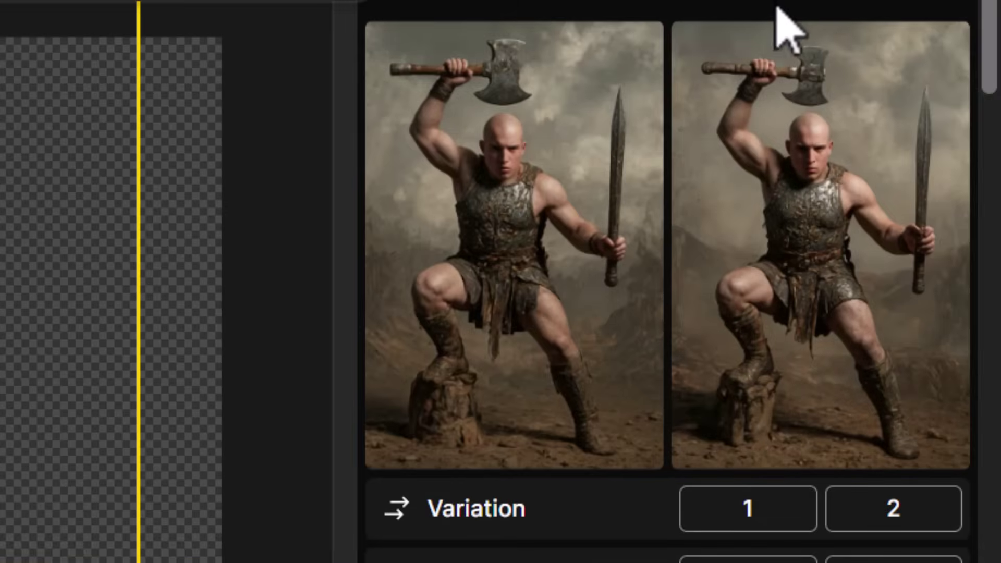
double_click(756, 37)
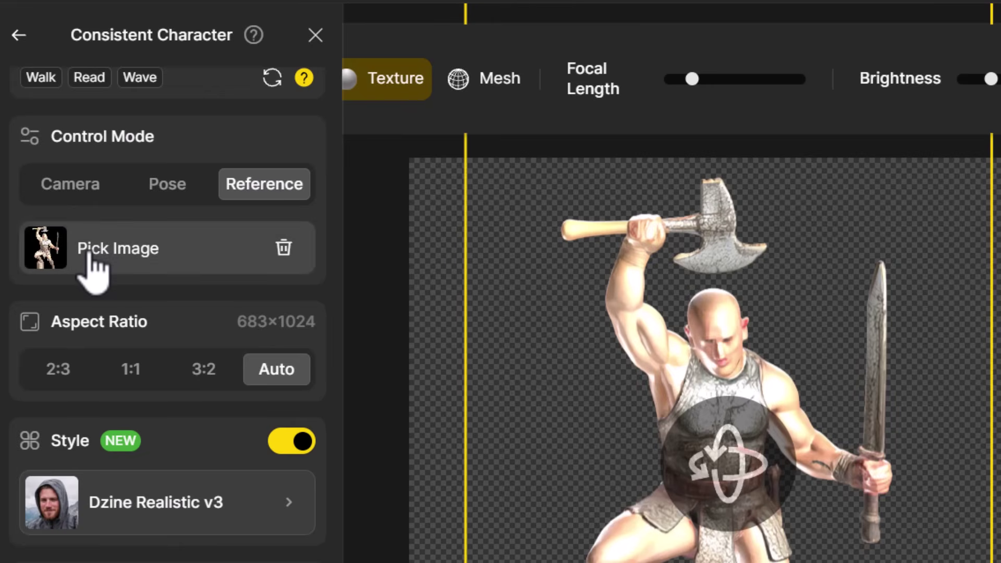
left_click(120, 253)
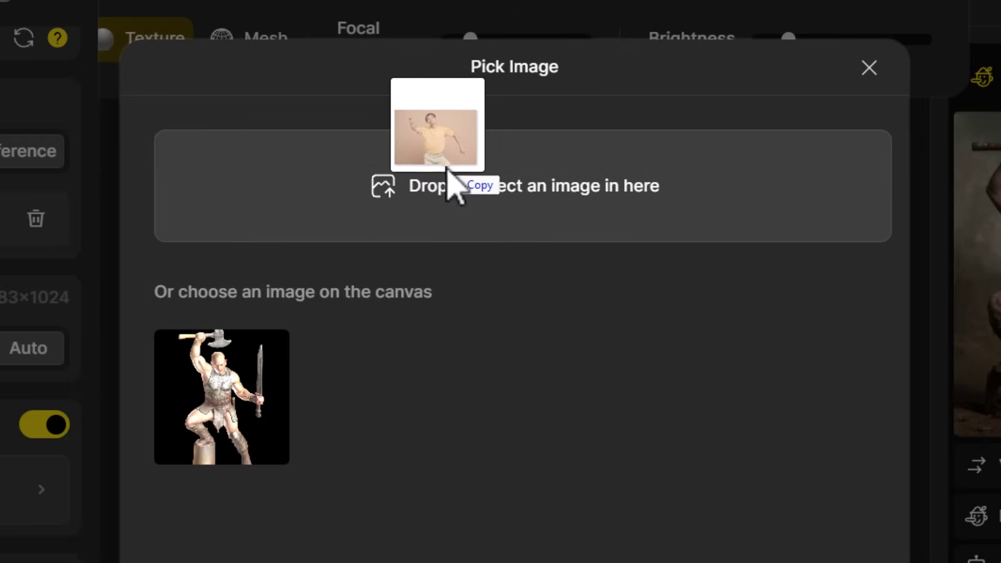
left_click_drag(454, 172, 500, 214)
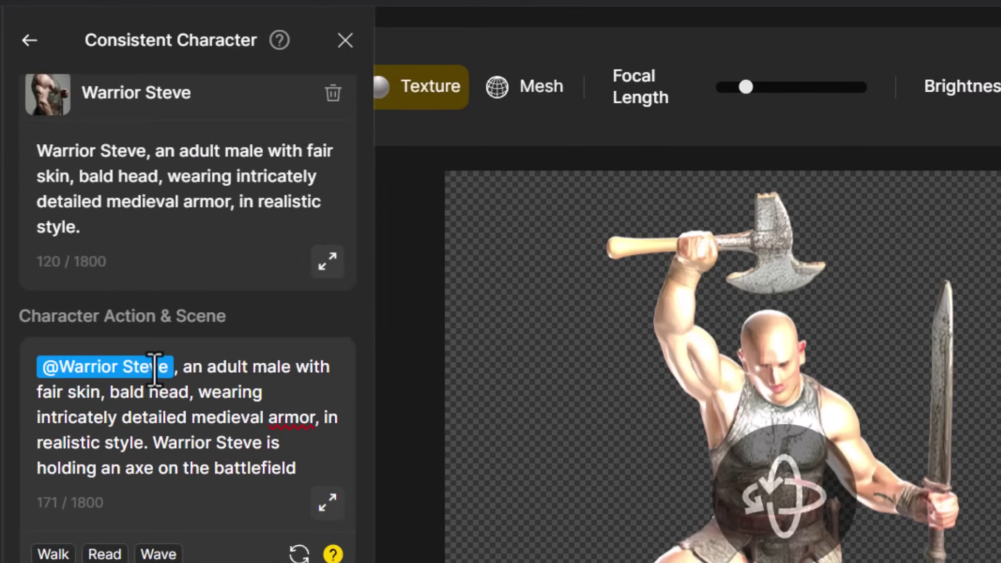
left_click_drag(293, 473, 178, 359)
key("BackSpace")
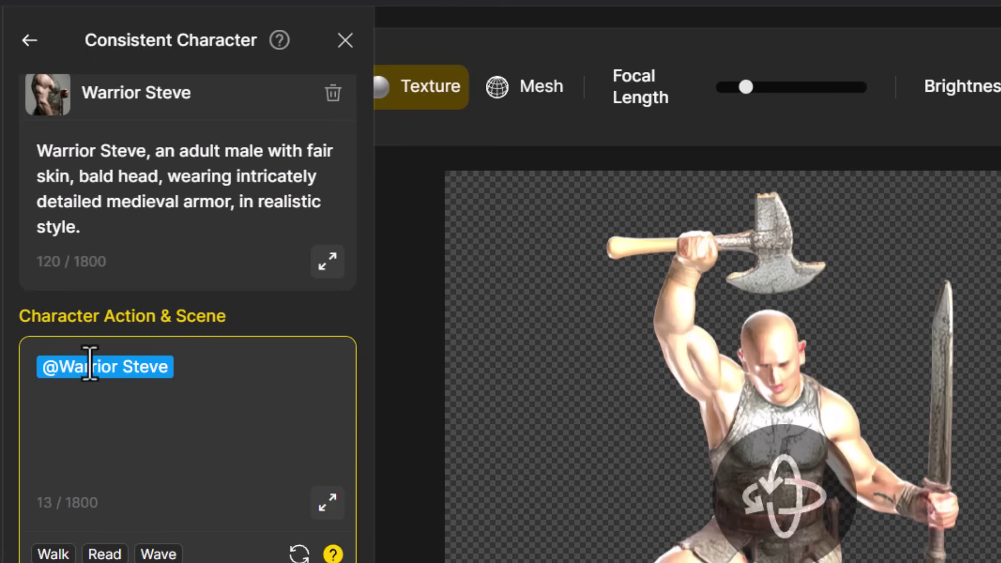
scroll(159, 446, "down", 6)
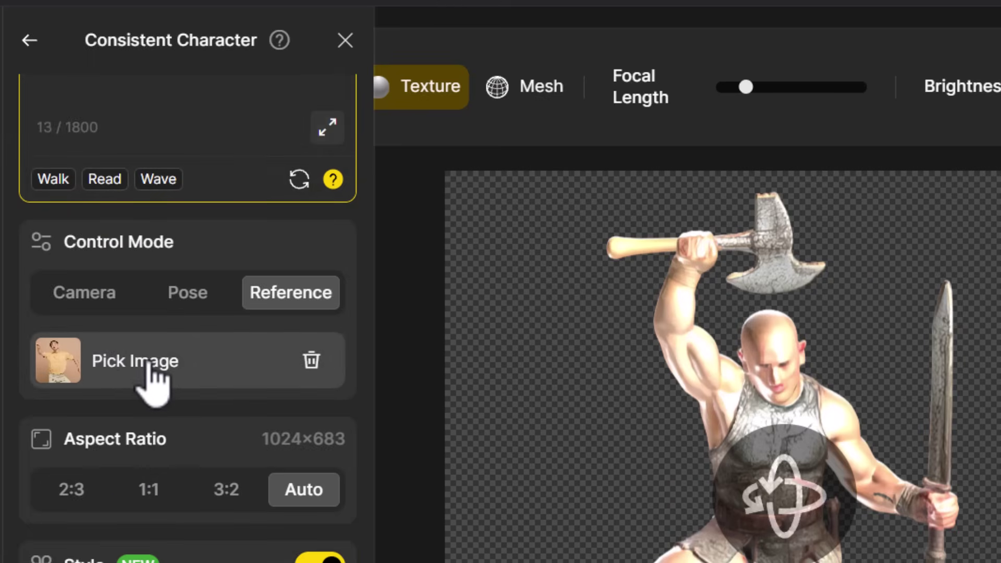
left_click(181, 531)
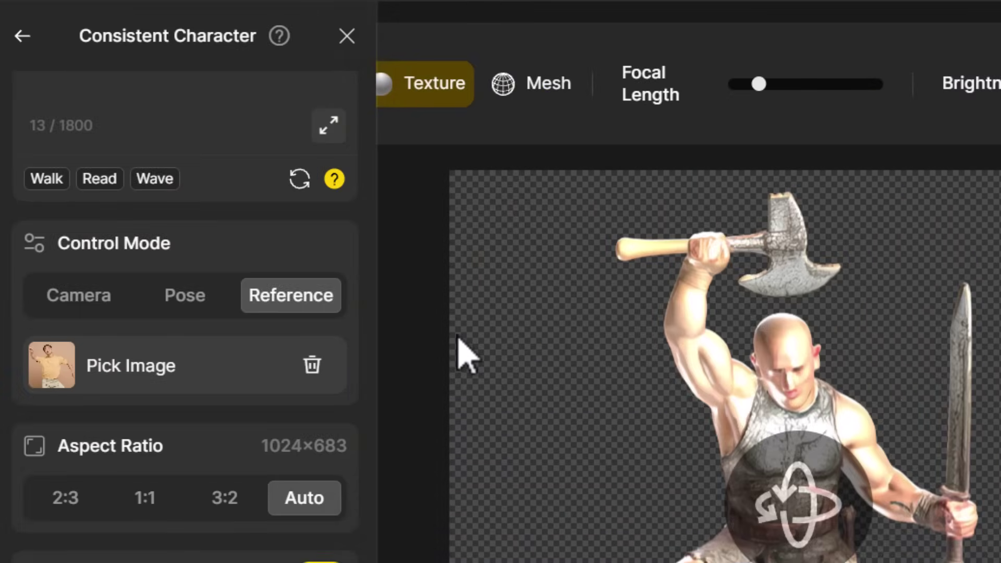
Switch to Camera mode and append 'holding an axe, dusty battlefield behind him' to the prompt
left_click(76, 297)
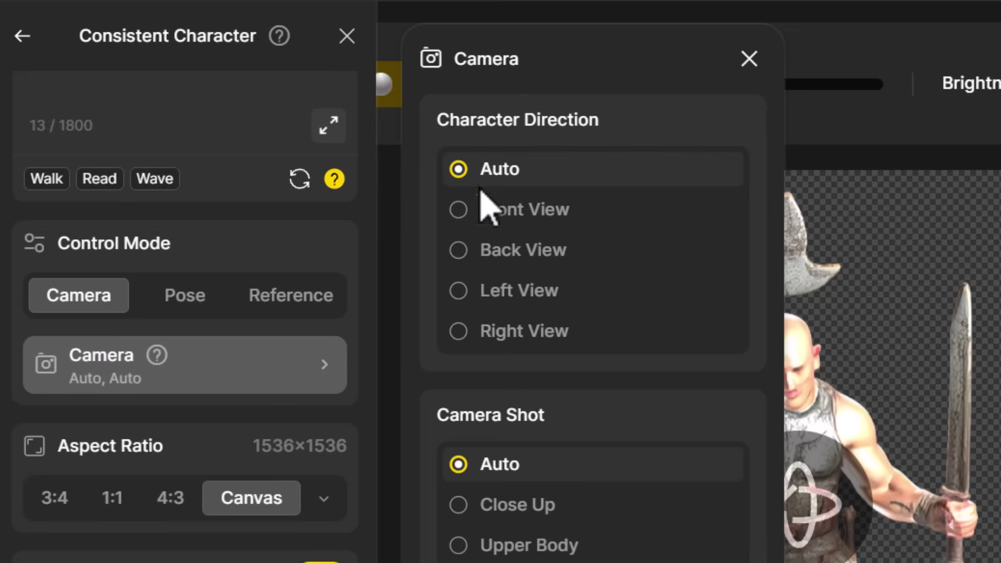
scroll(84, 334, "up", 8)
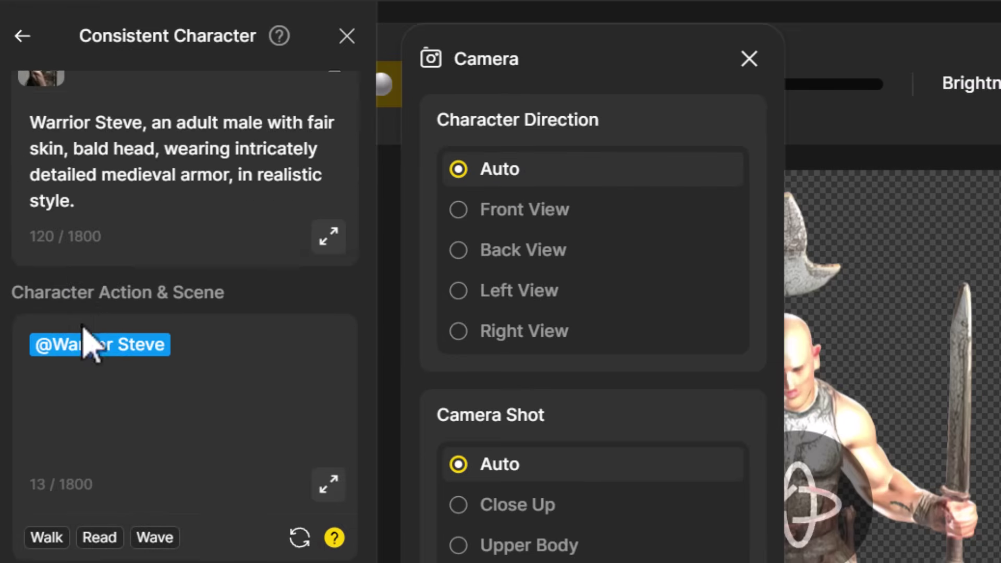
left_click(749, 59)
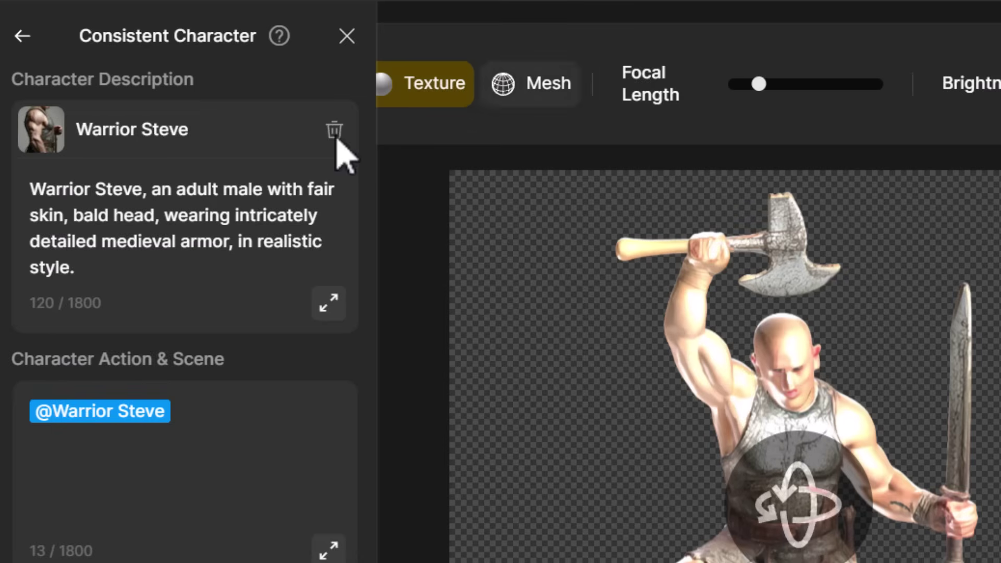
left_click(224, 416)
type("holding an axe, dusty battlefield behind him")
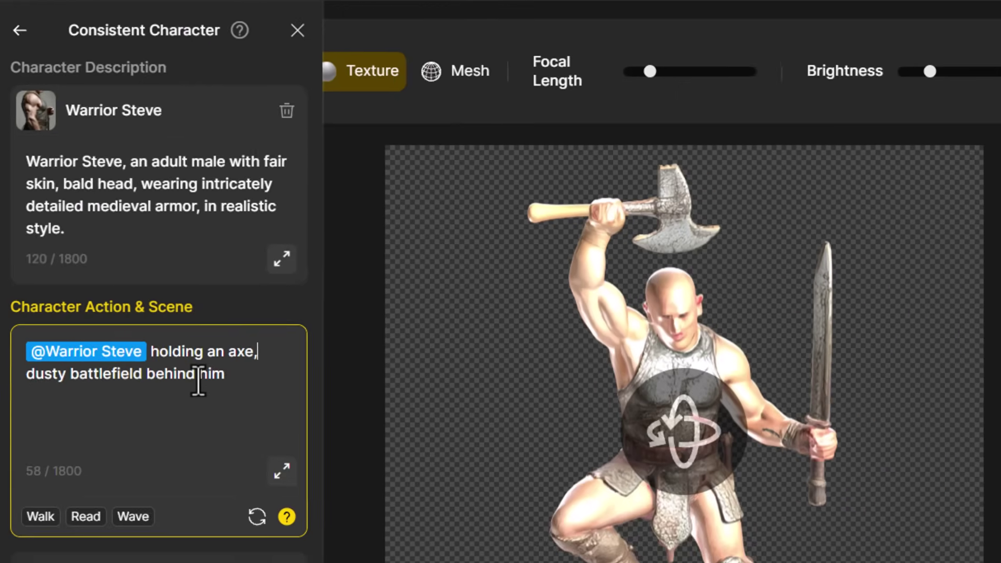
scroll(230, 443, "down", 4)
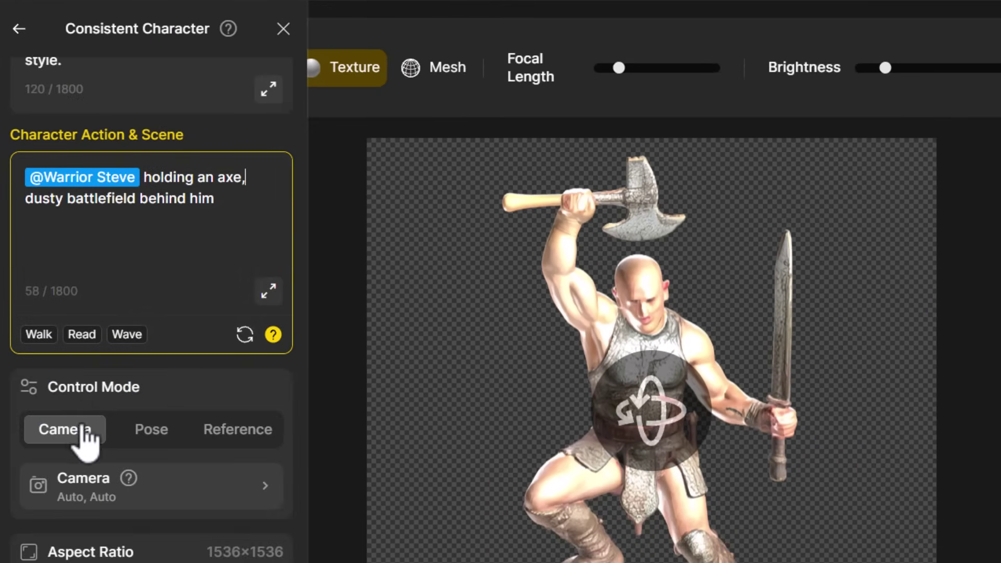
Set the shot to Upper Body with Left View and generate the image
left_click(82, 490)
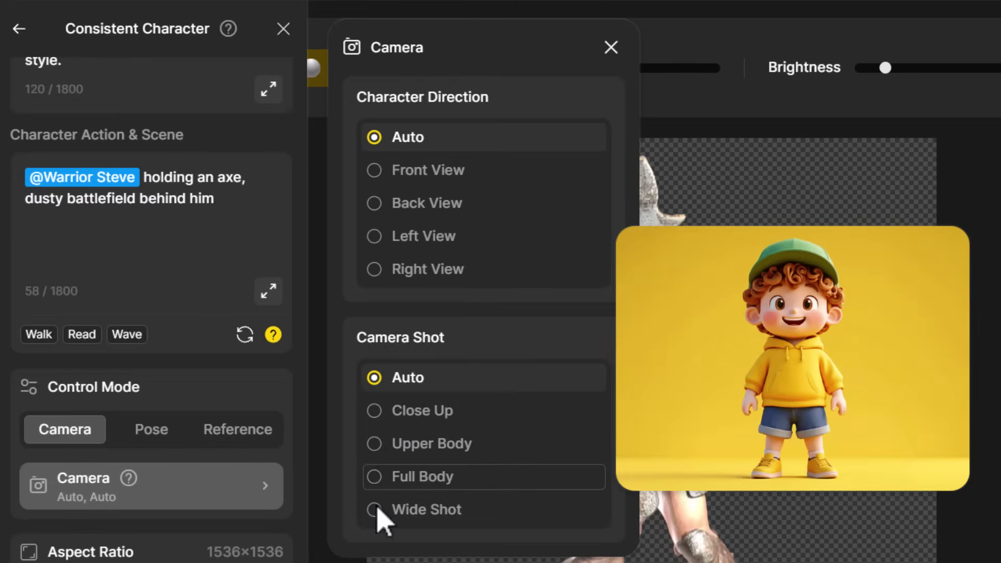
left_click(396, 444)
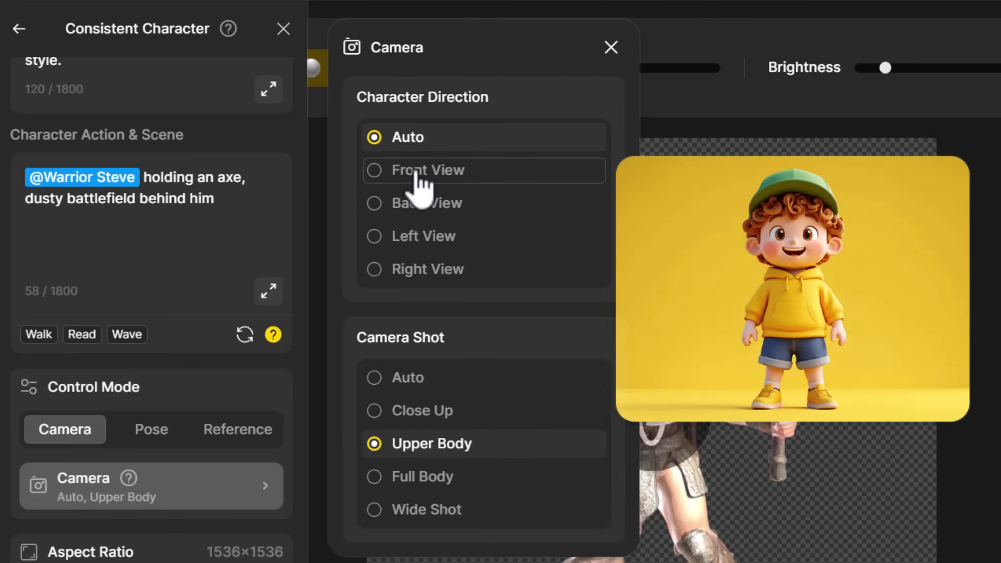
left_click(415, 241)
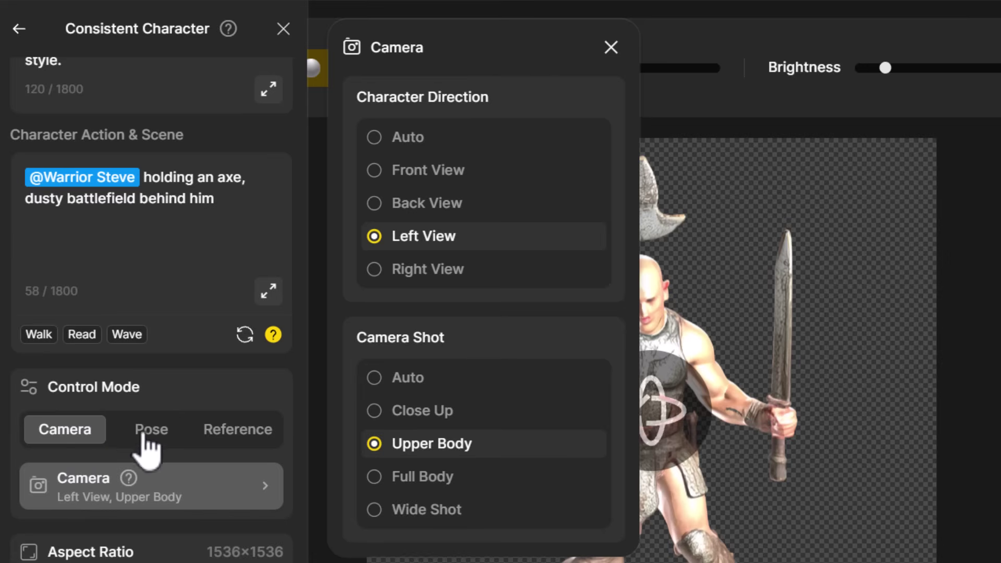
scroll(208, 420, "down", 5)
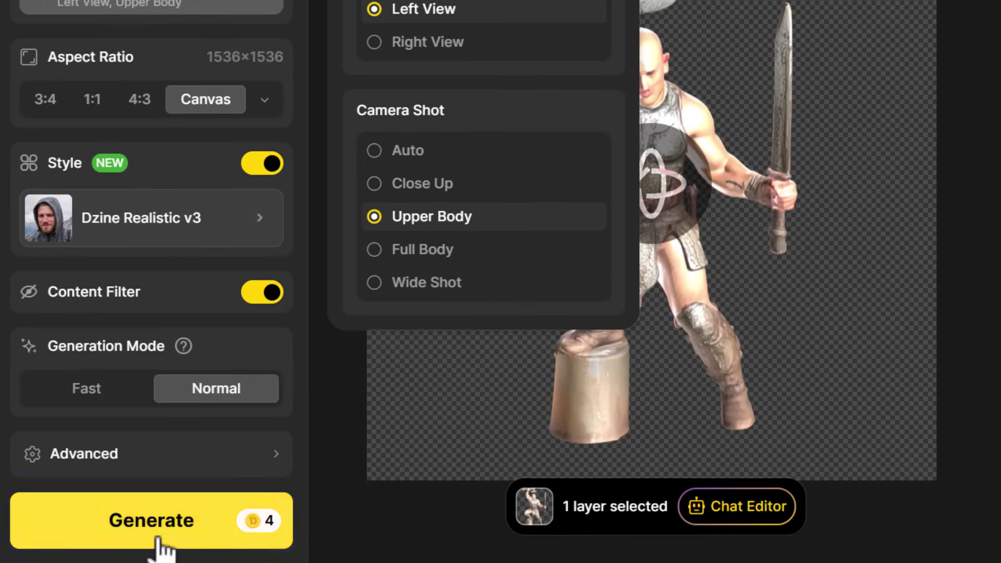
left_click(167, 518)
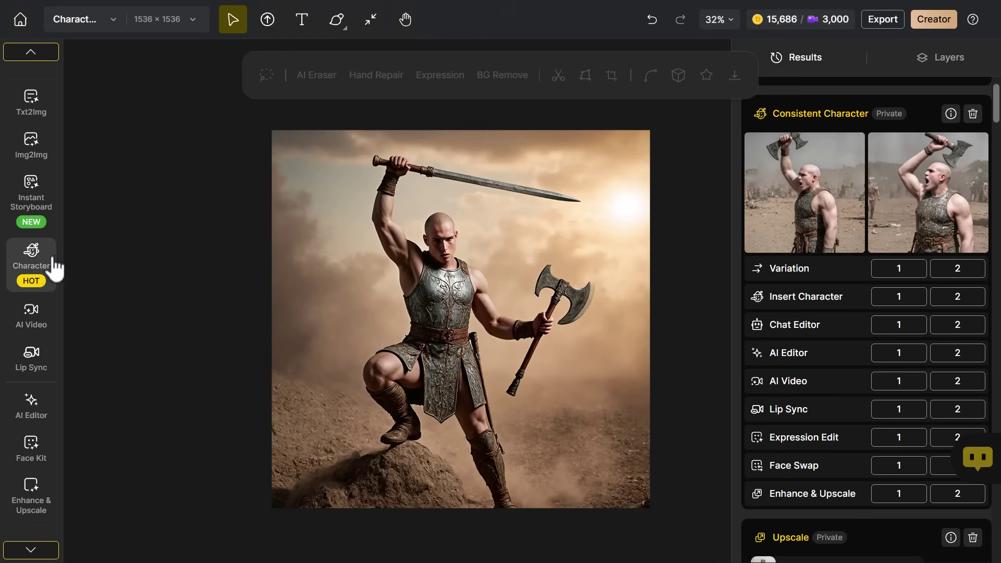
Crop the warrior image to an upper-body square and enlarge it to fill the canvas
left_click(451, 246)
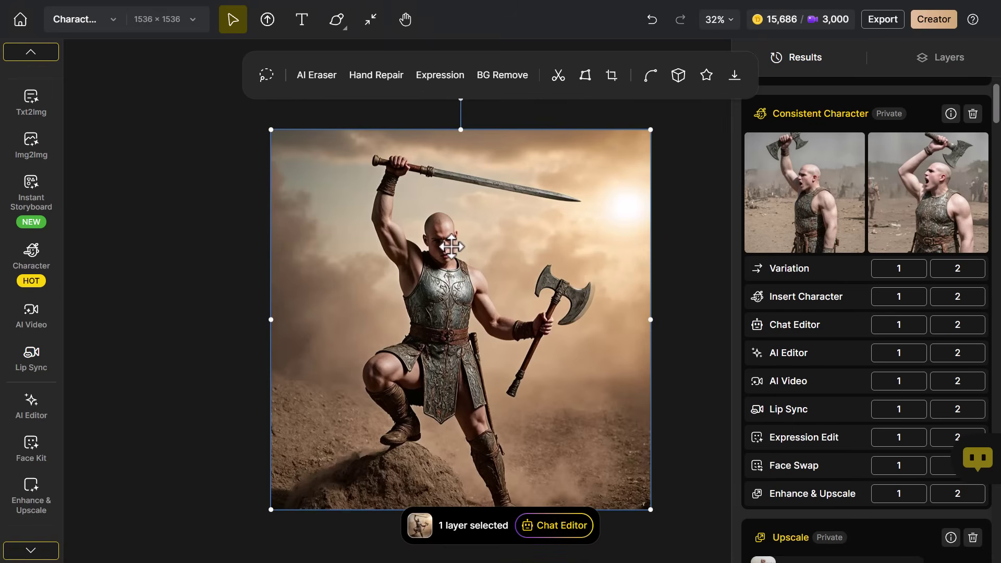
left_click_drag(451, 246, 544, 138)
left_click(612, 76)
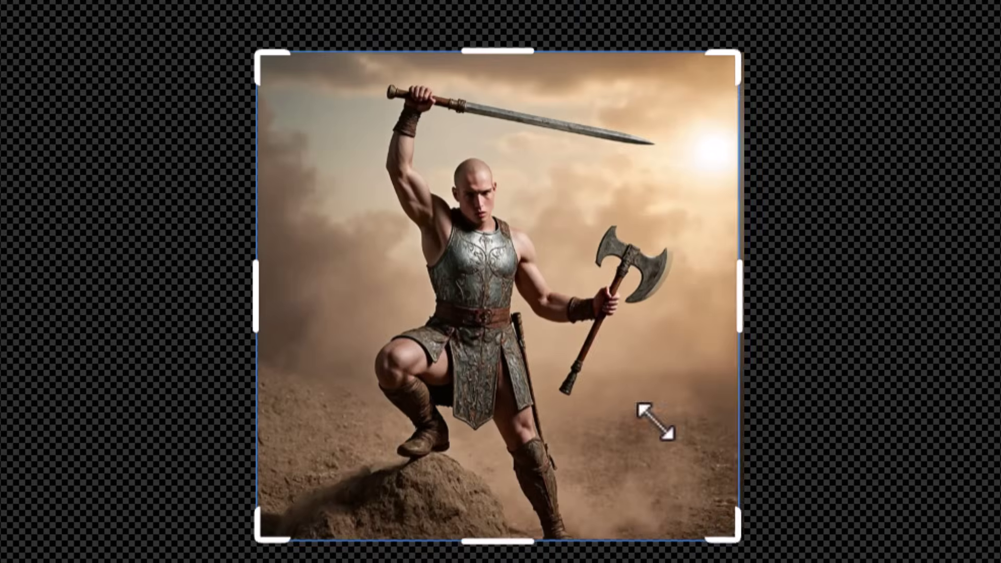
left_click_drag(622, 407, 571, 293)
left_click_drag(257, 52, 351, 73)
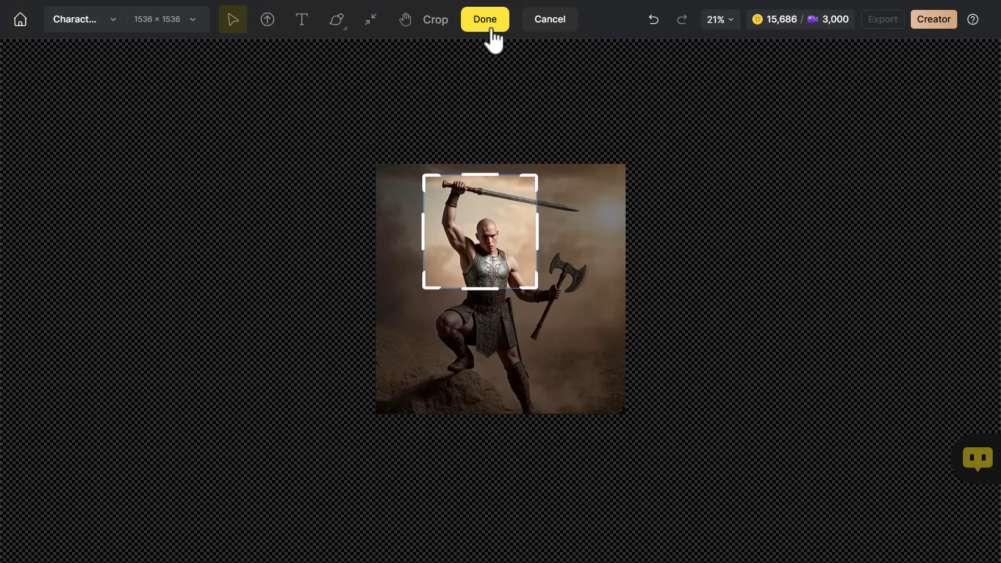
left_click(490, 26)
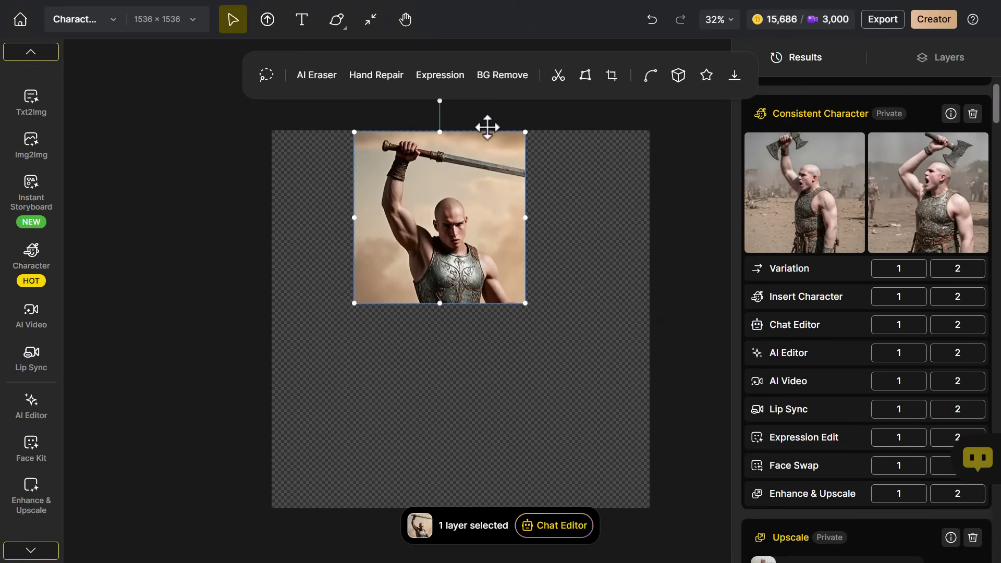
left_click_drag(438, 201, 346, 200)
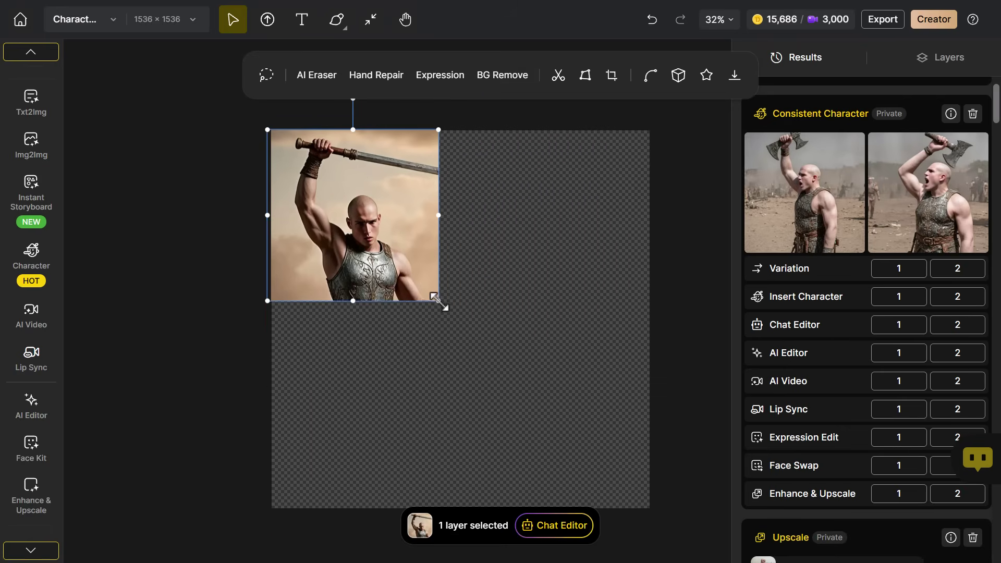
left_click_drag(438, 301, 652, 508)
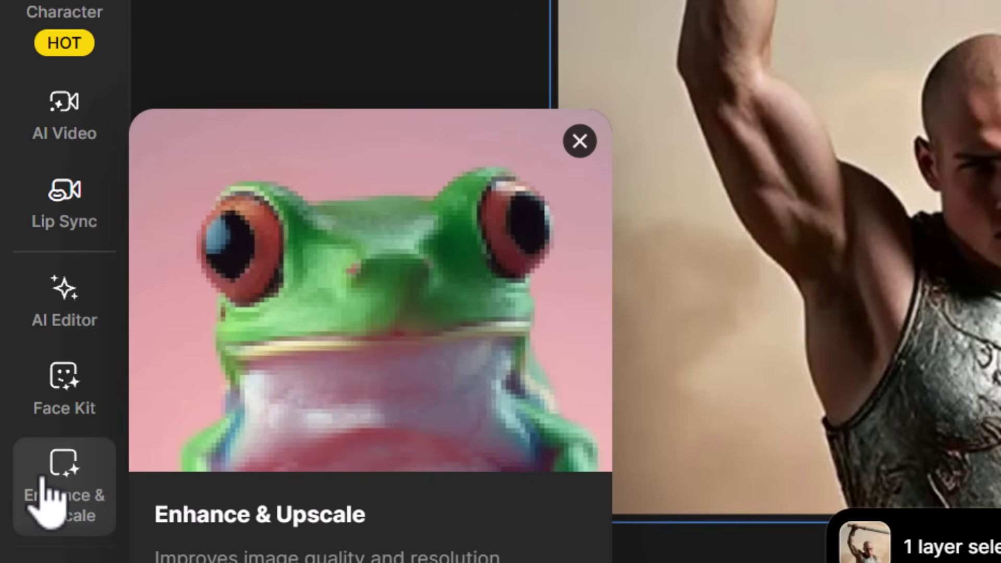
Enhance the cropped warrior at Detail strength and place the sharper result on the canvas
left_click(43, 495)
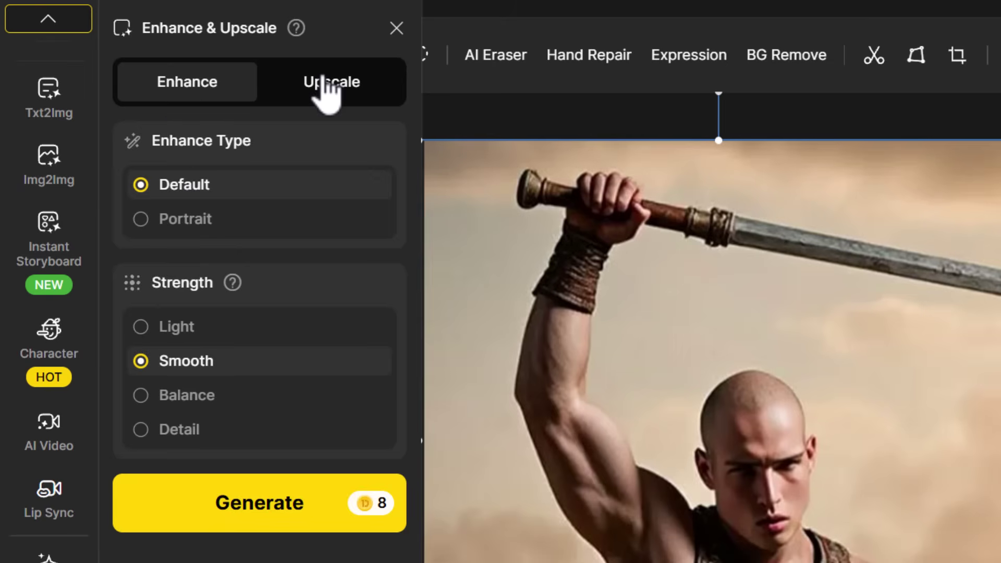
left_click(167, 435)
mouse_move(206, 232)
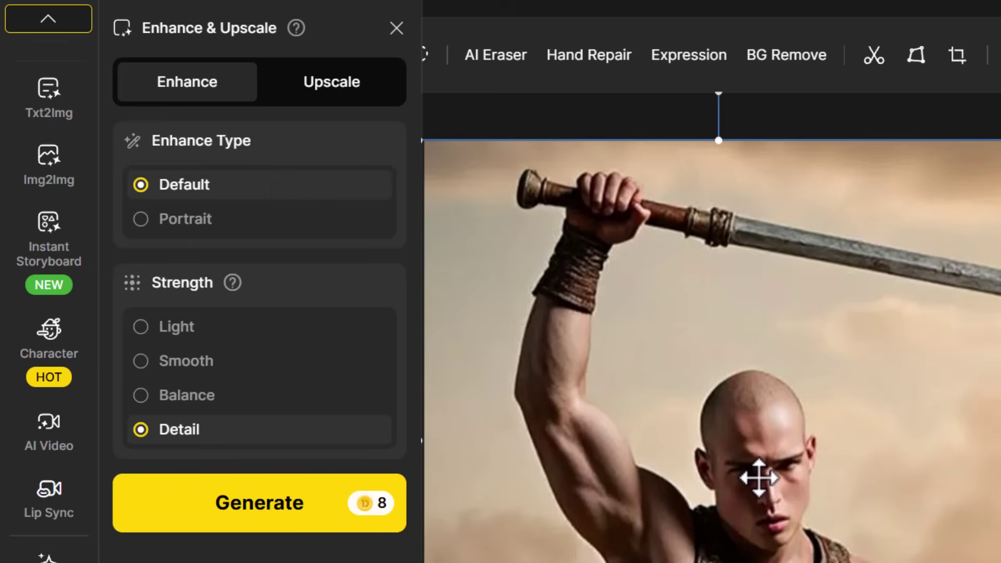
left_click(304, 518)
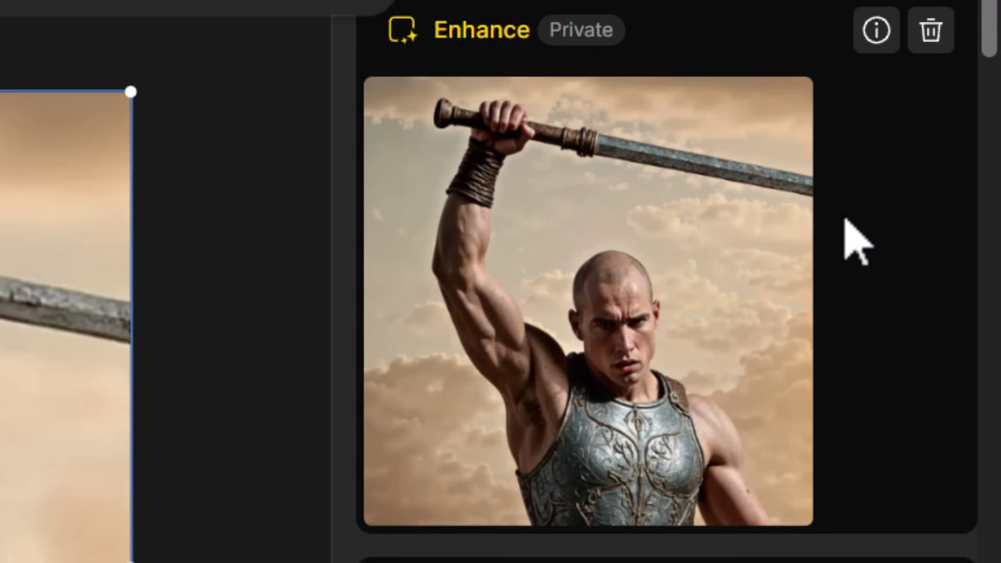
mouse_move(613, 281)
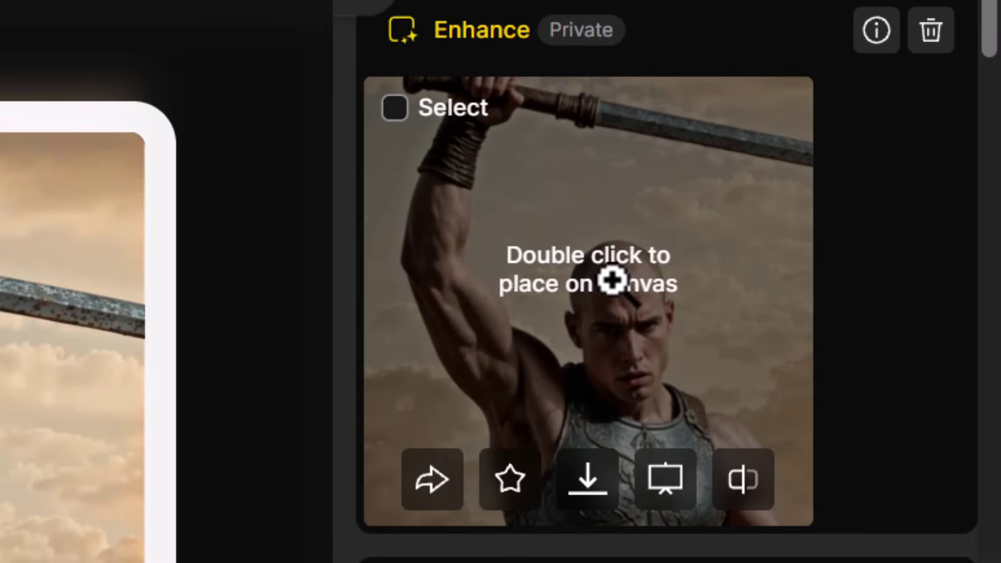
double_click(613, 281)
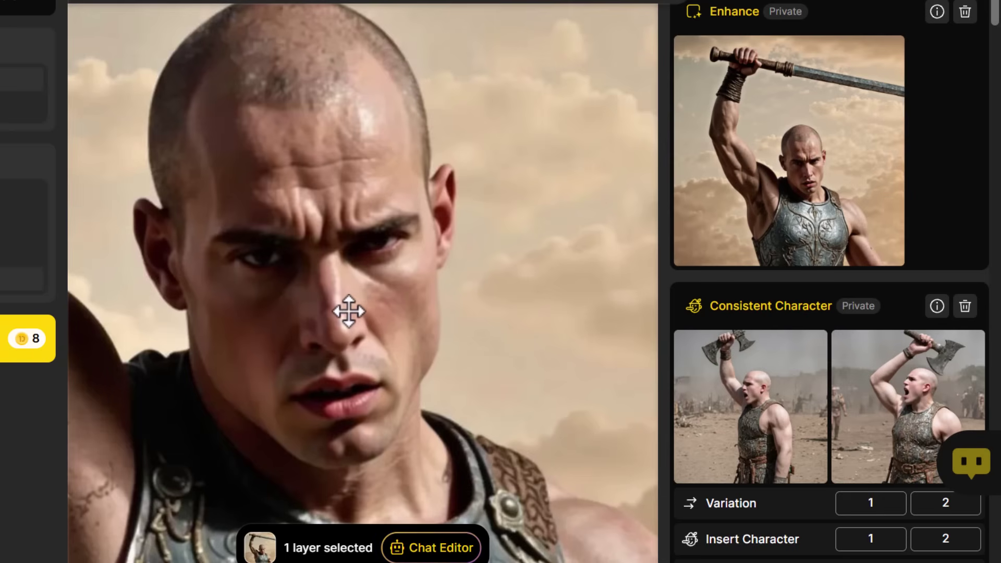
scroll(348, 312, "down", 8)
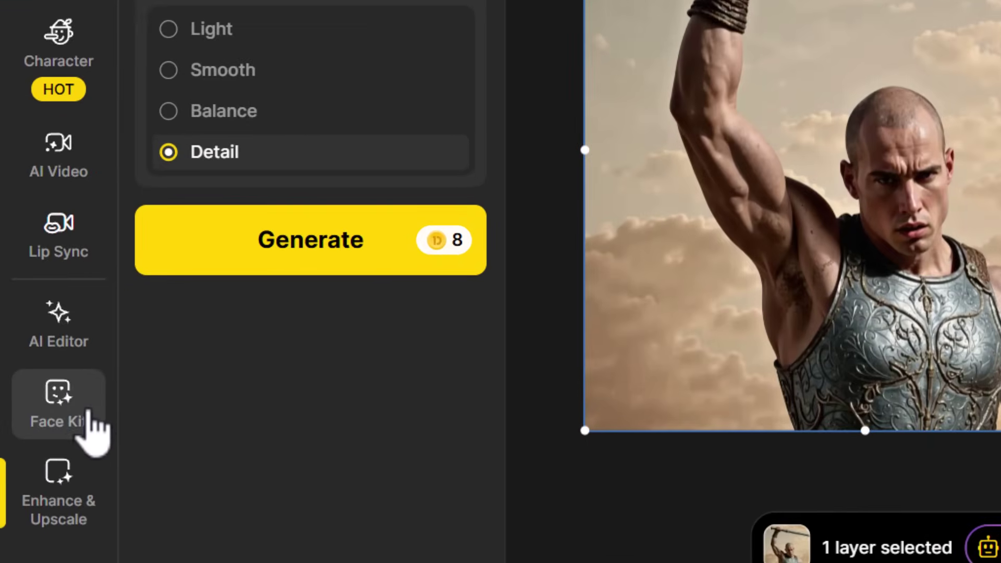
Face-swap the warrior using face.jpg and place the bottom-left result on the canvas
left_click(67, 400)
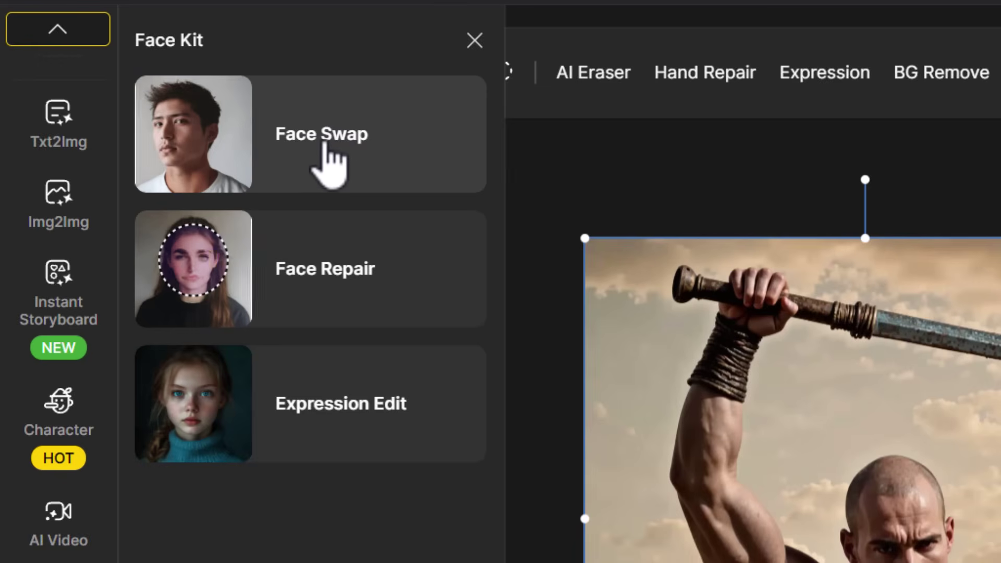
left_click(324, 148)
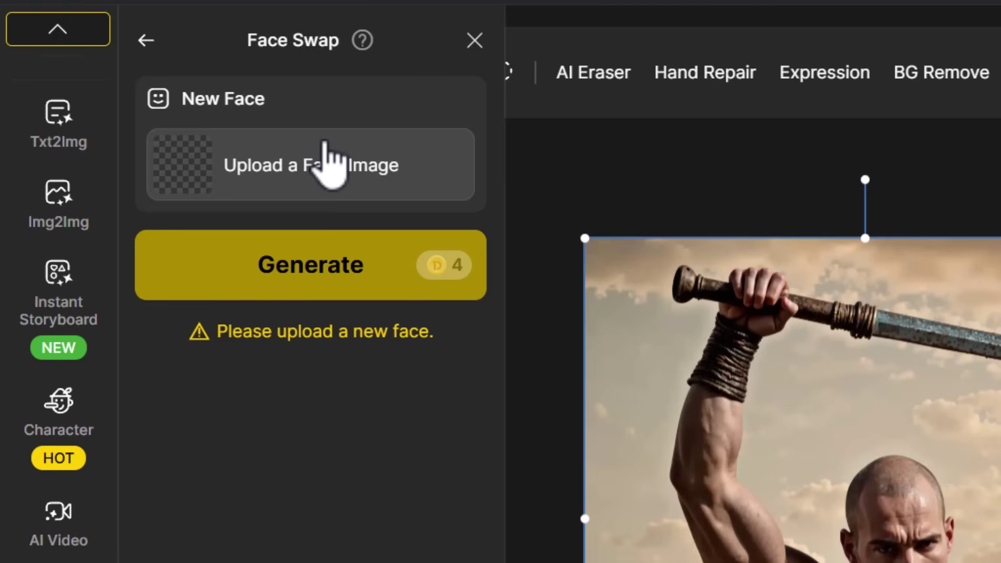
left_click(319, 172)
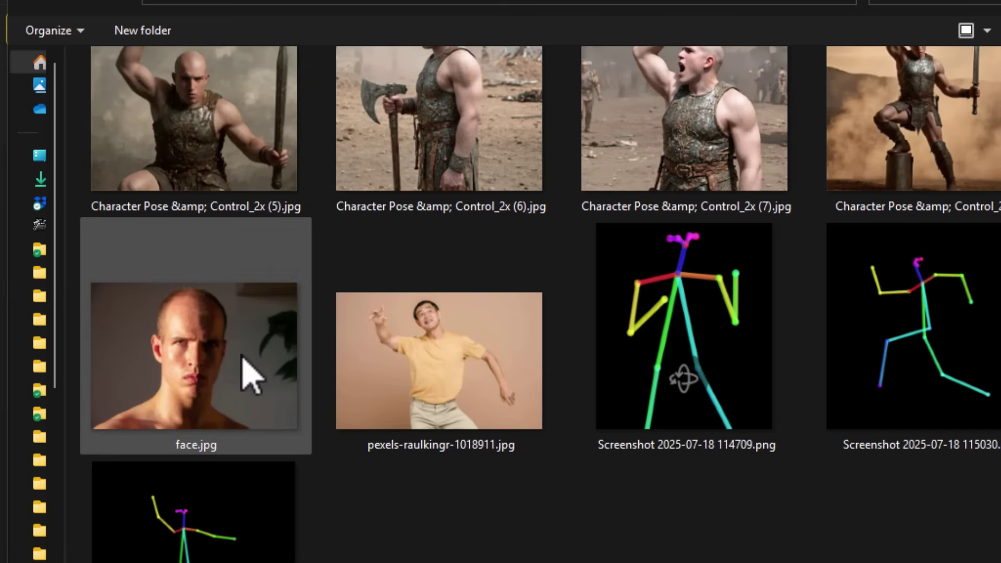
double_click(282, 310)
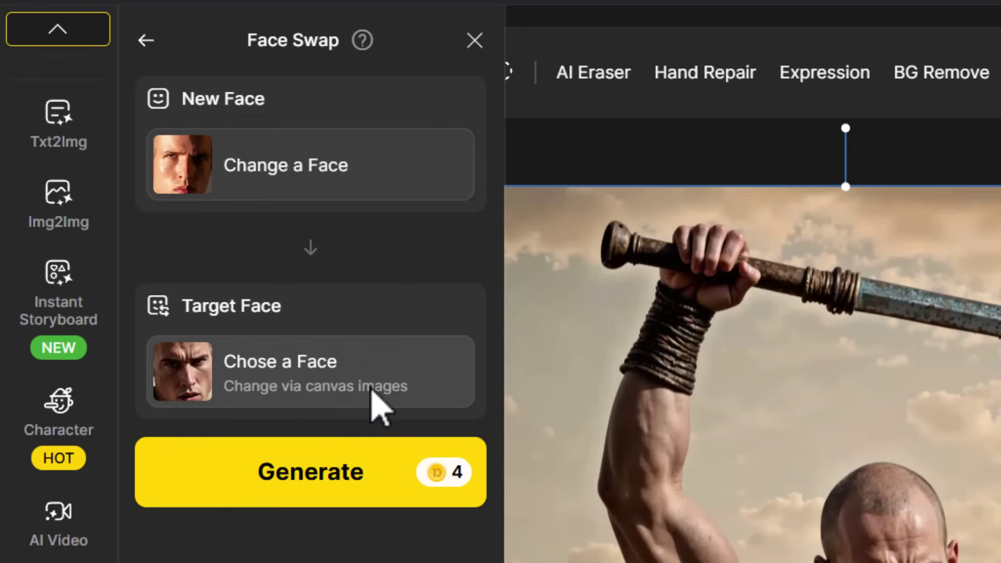
left_click(313, 503)
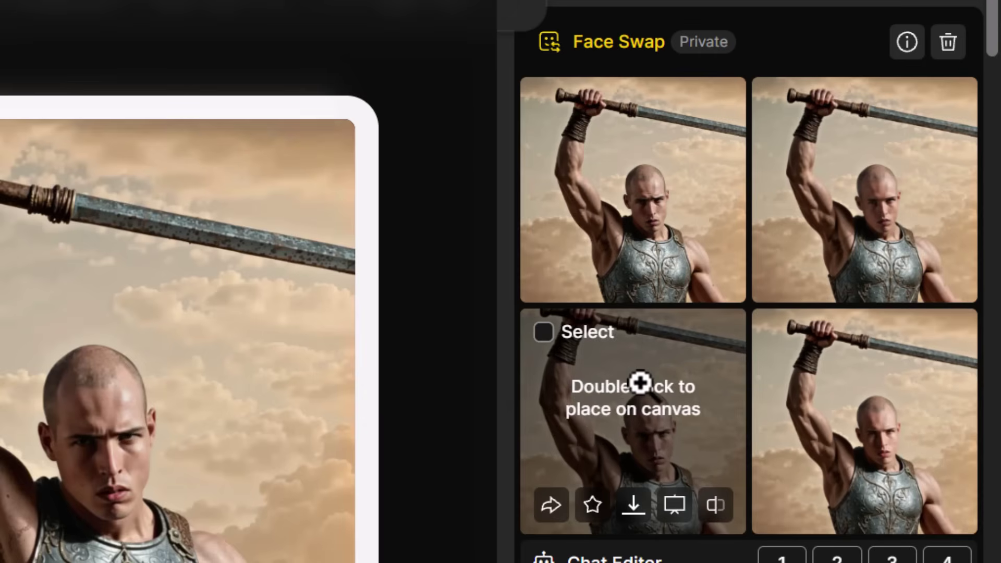
double_click(640, 383)
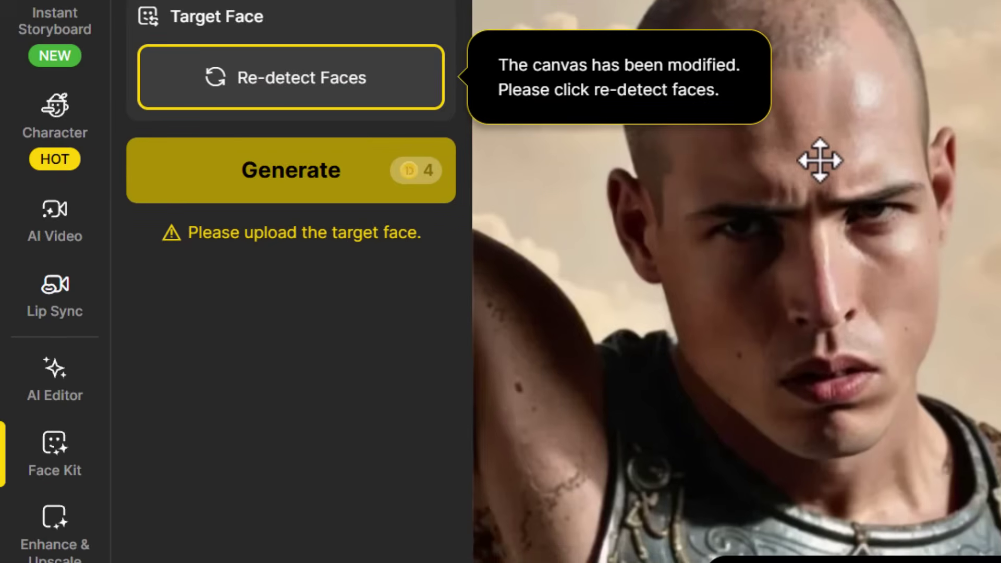
Start Expression Edit on the first warrior image, setting eyebrows to -14.46 and grin to 12.05
left_click(55, 465)
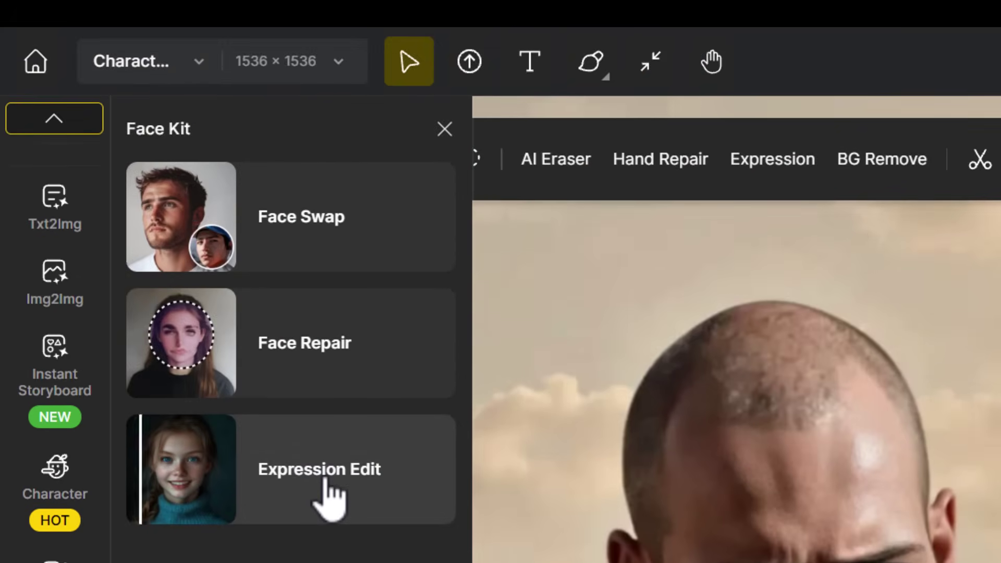
left_click(327, 483)
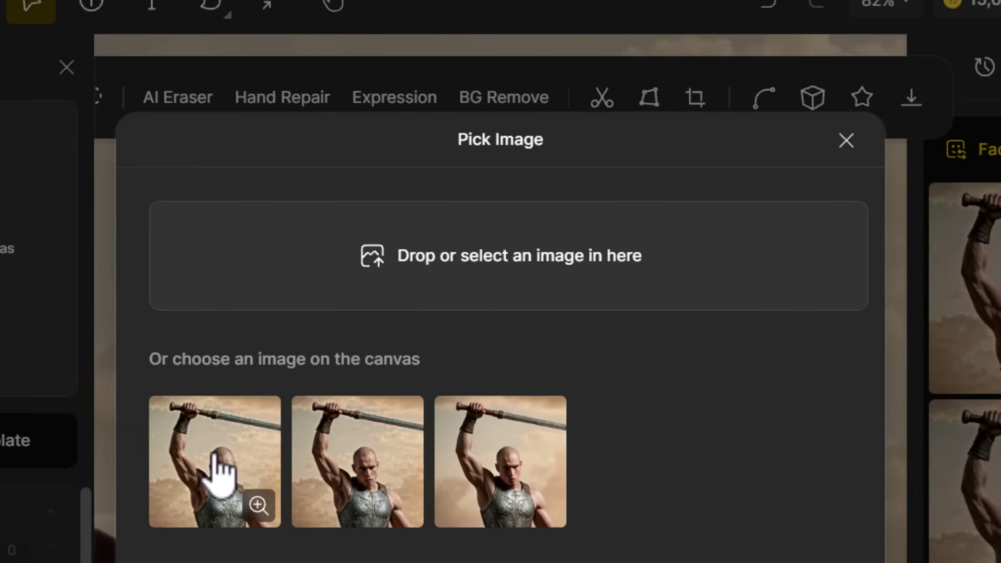
left_click(218, 472)
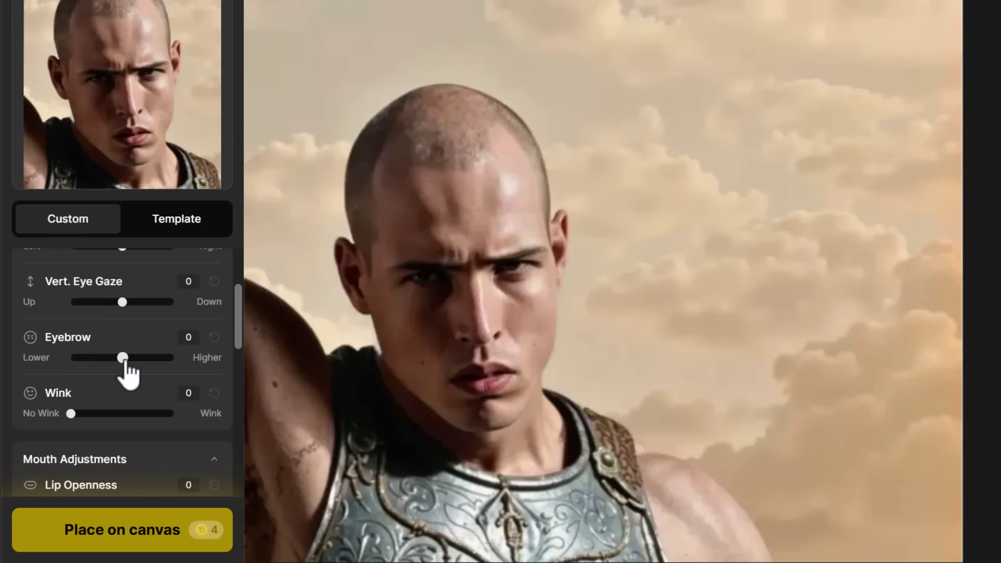
left_click_drag(118, 359, 99, 361)
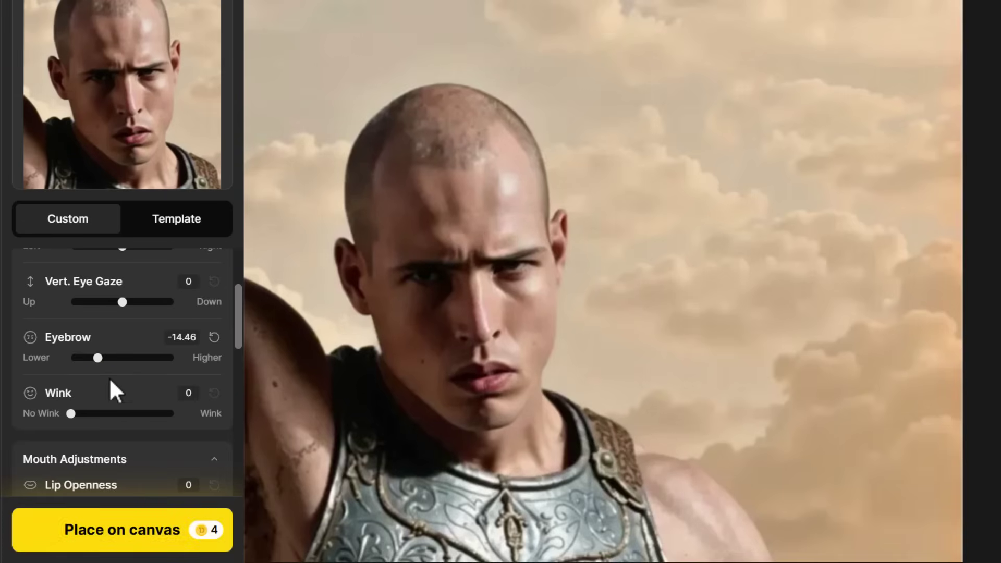
scroll(89, 389, "down", 2)
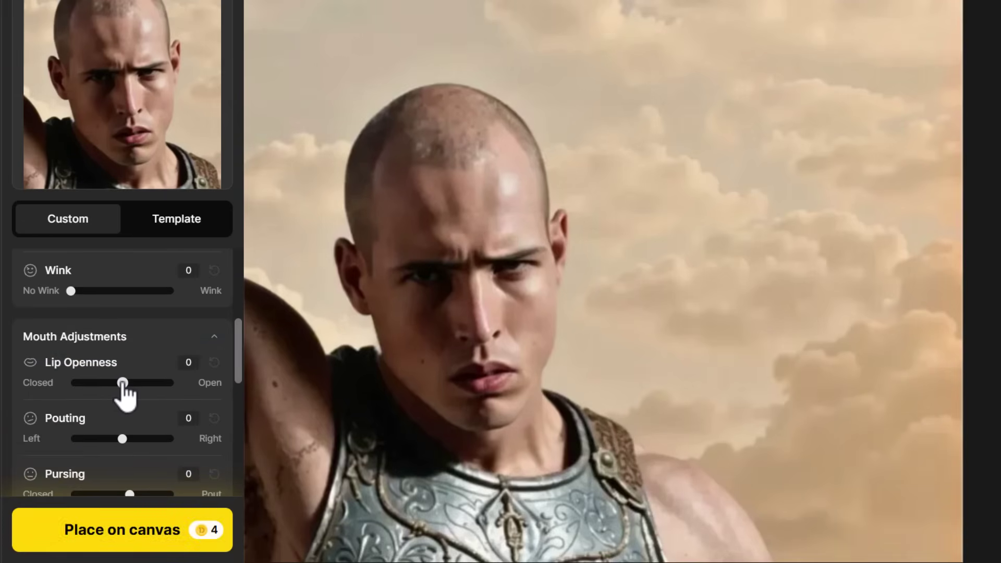
scroll(120, 398, "down", 3)
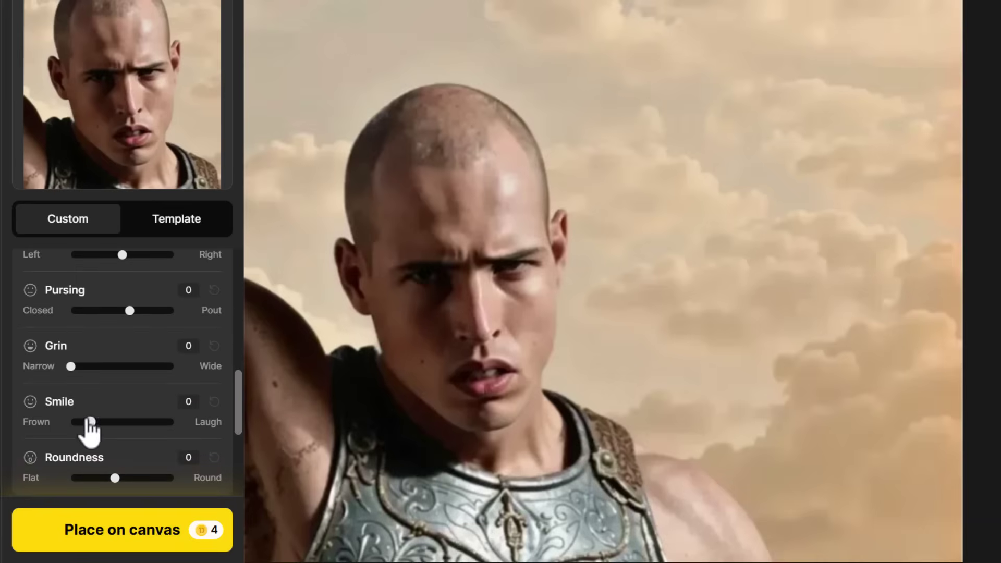
left_click_drag(75, 366, 155, 366)
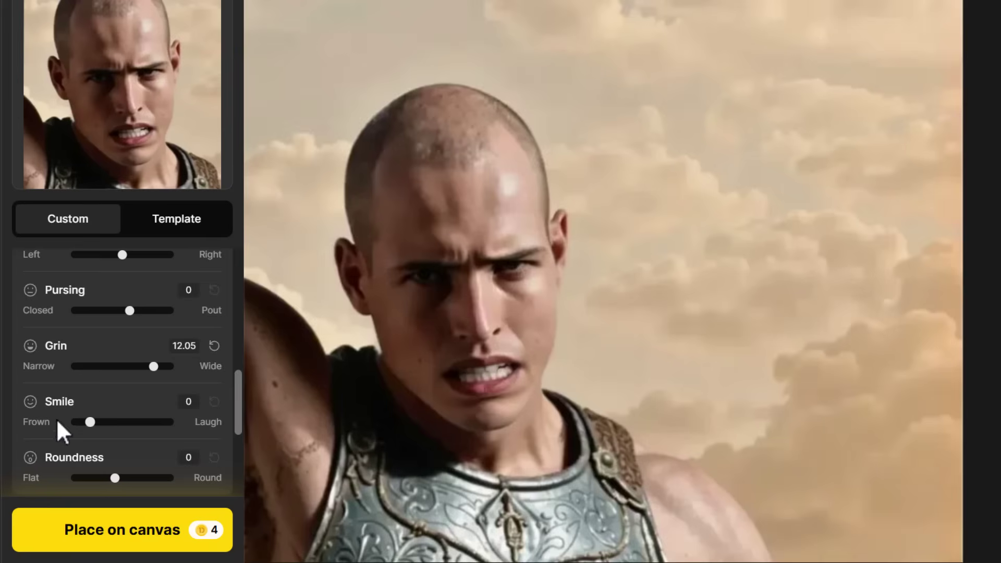
Reduce the smile to almost none, tilt the head slightly up and turn it slightly sideways
left_click_drag(90, 422, 163, 422)
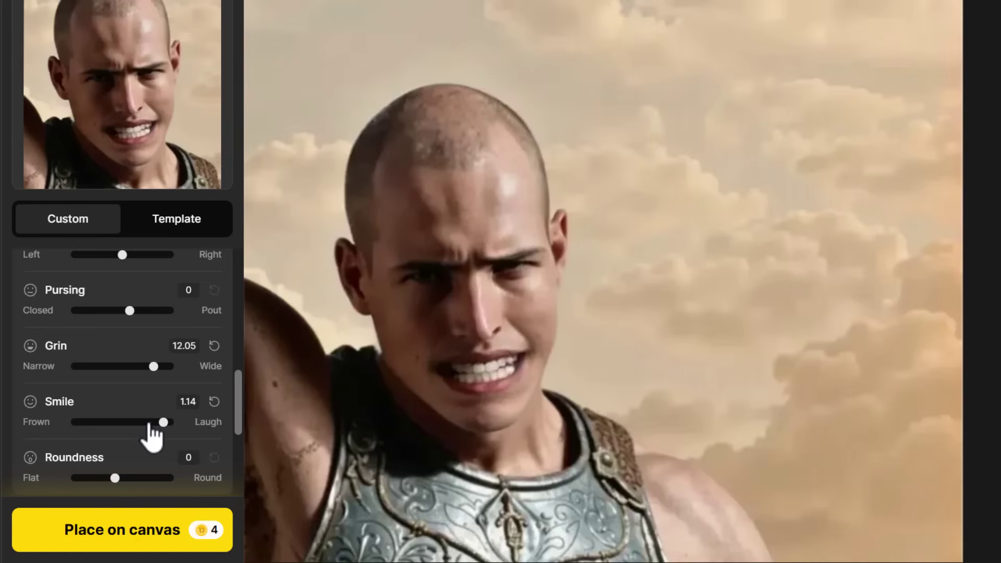
left_click_drag(150, 423, 95, 422)
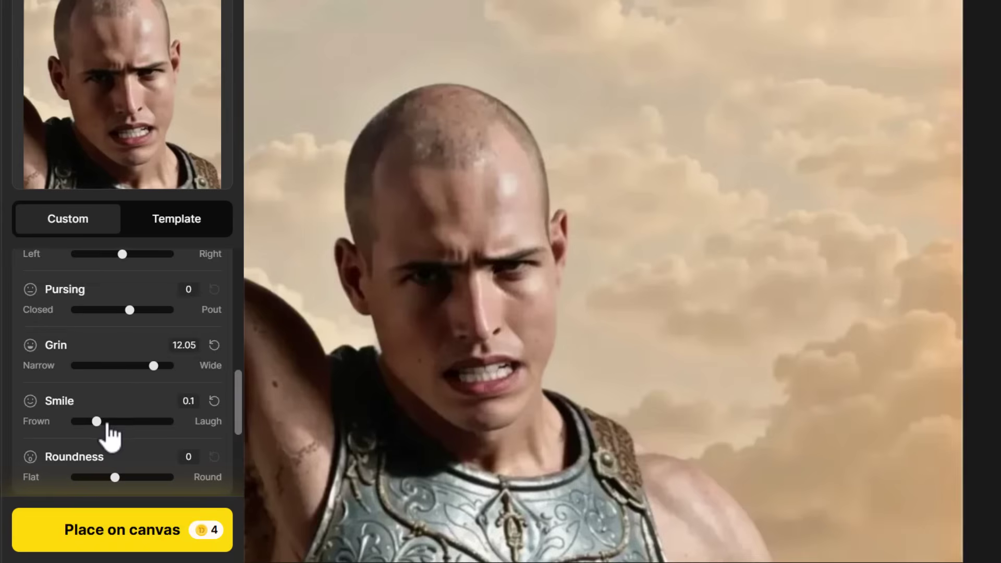
scroll(62, 421, "down", 3)
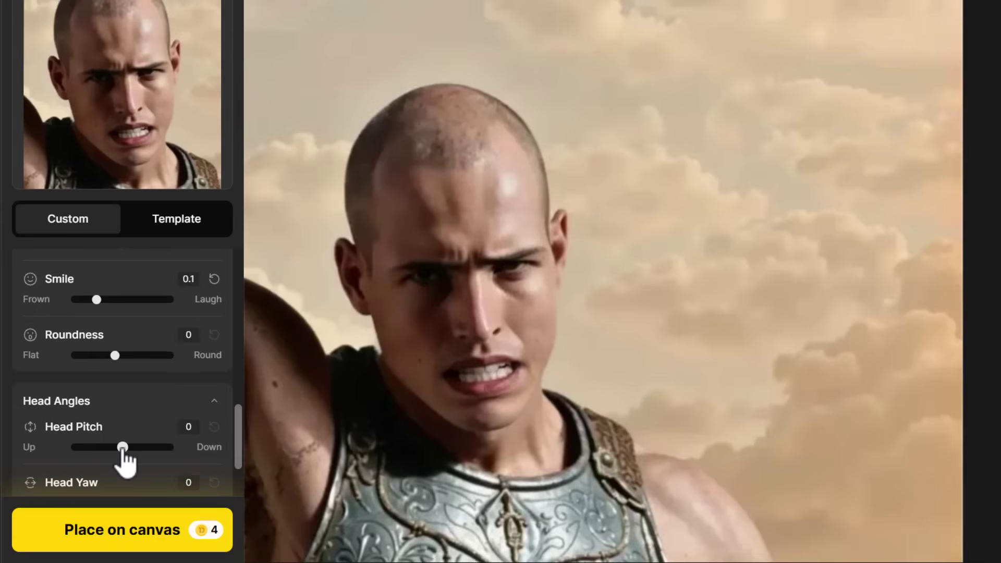
left_click_drag(123, 447, 92, 453)
scroll(99, 443, "down", 2)
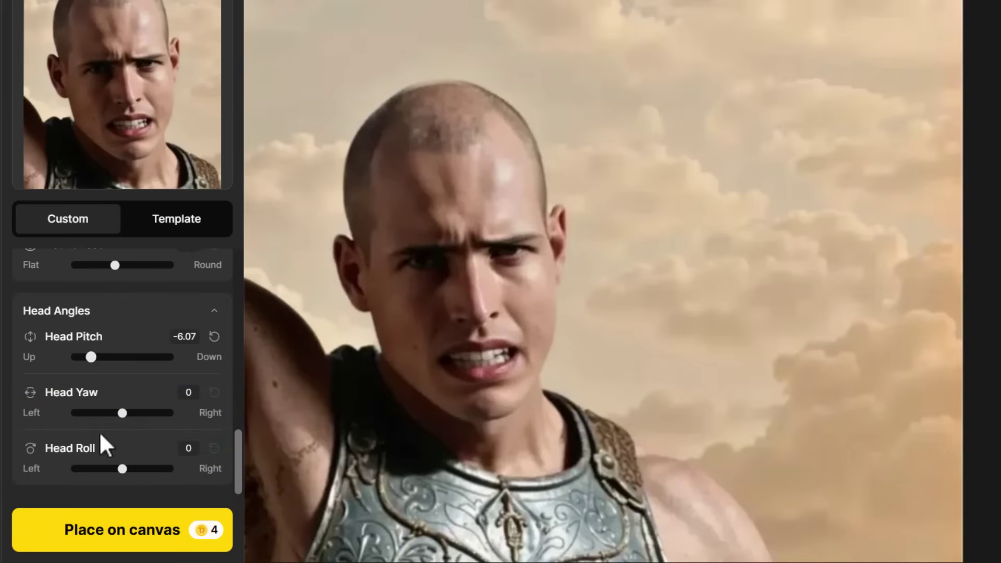
left_click_drag(123, 413, 144, 413)
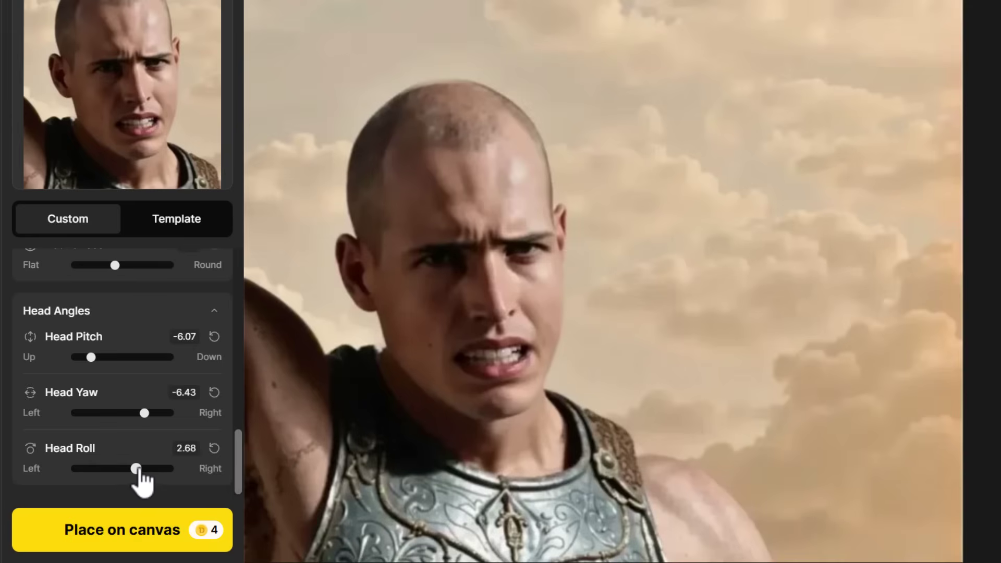
Apply the open-mouthed scream expression template and place that version on the canvas
scroll(151, 417, "up", 10)
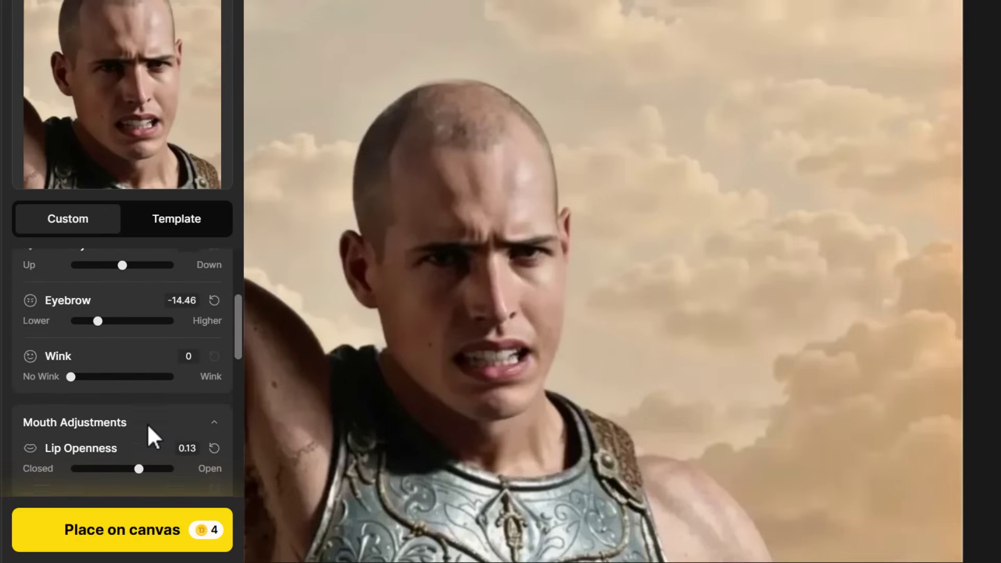
scroll(84, 381, "up", 3)
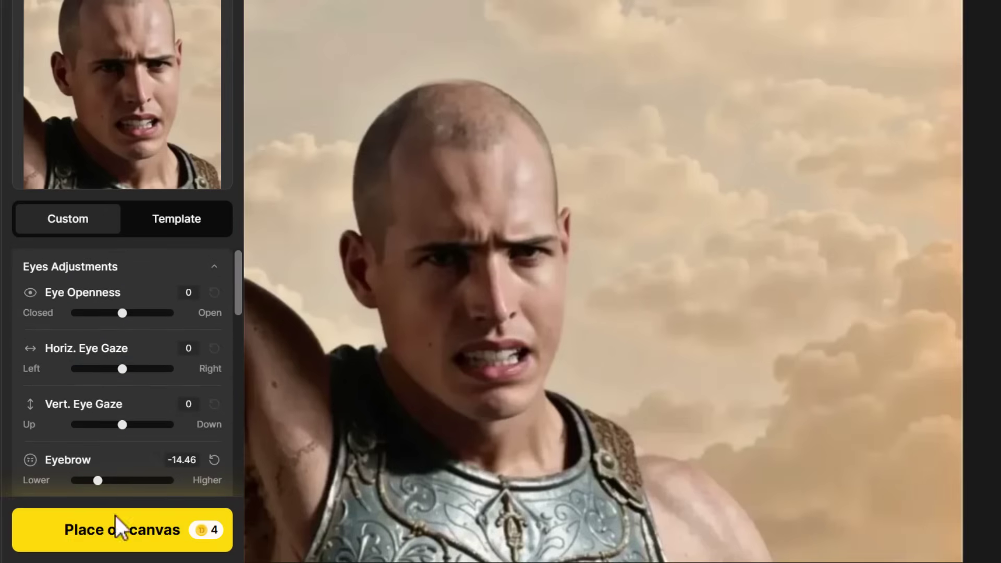
left_click(198, 230)
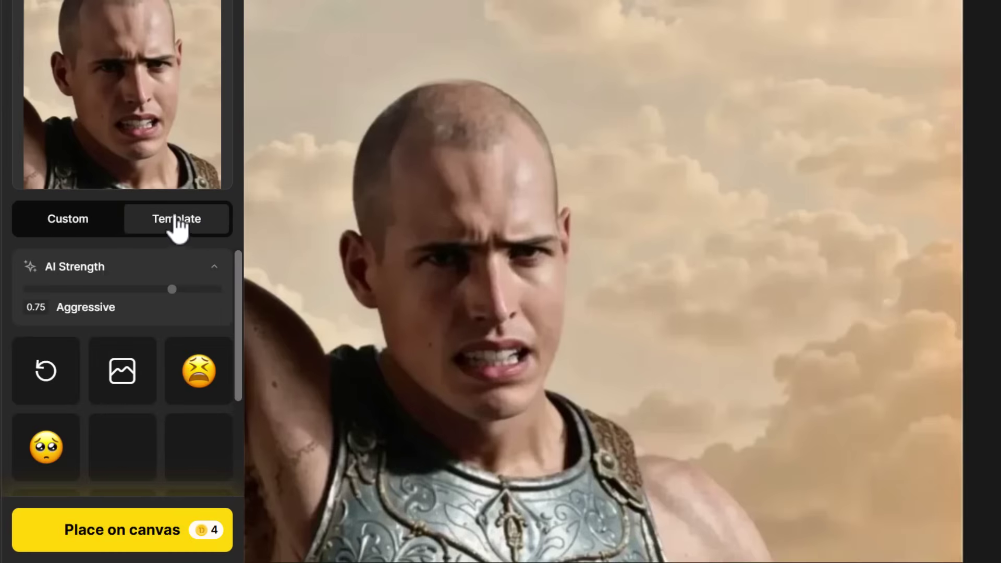
scroll(99, 344, "down", 3)
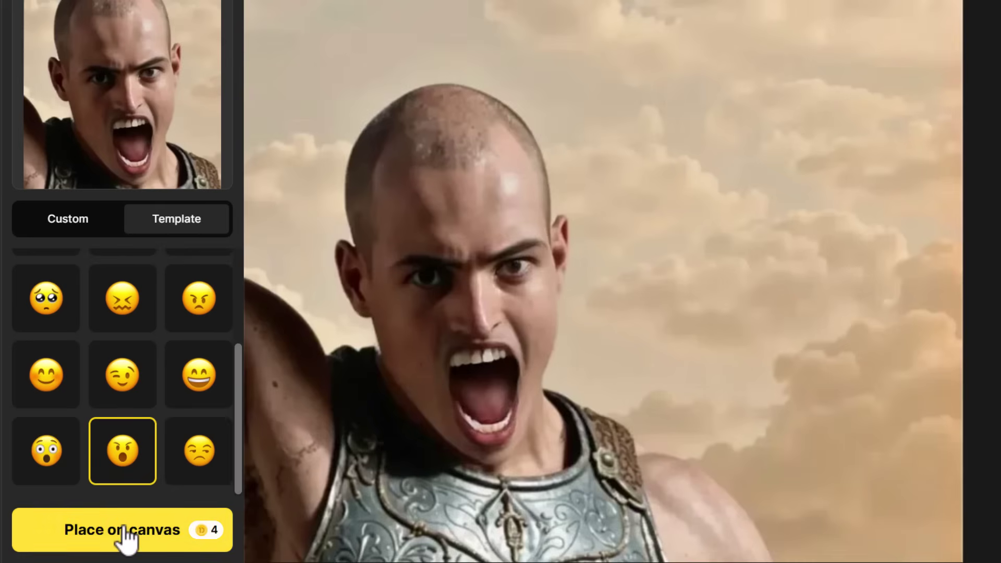
left_click(125, 540)
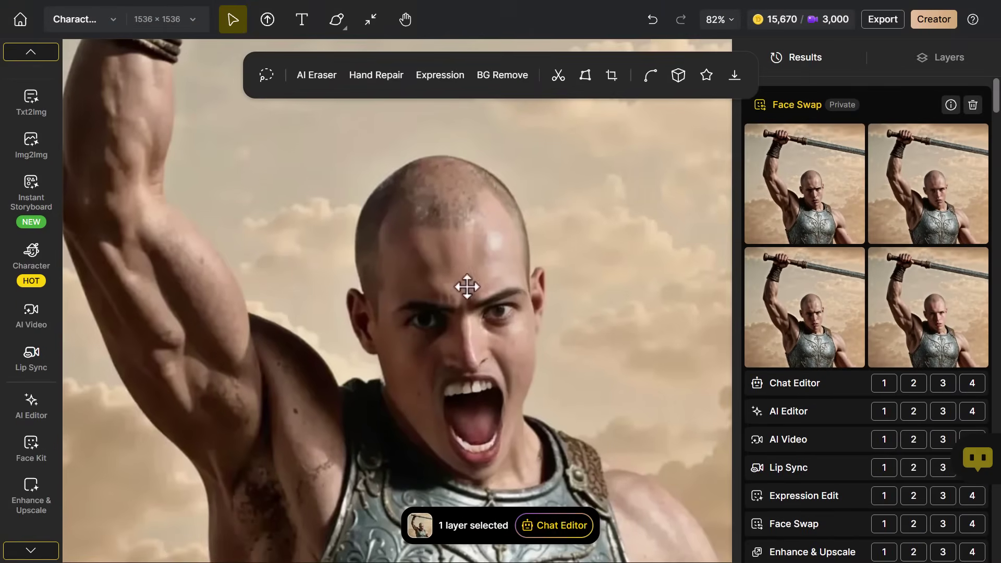
scroll(499, 349, "down", 5)
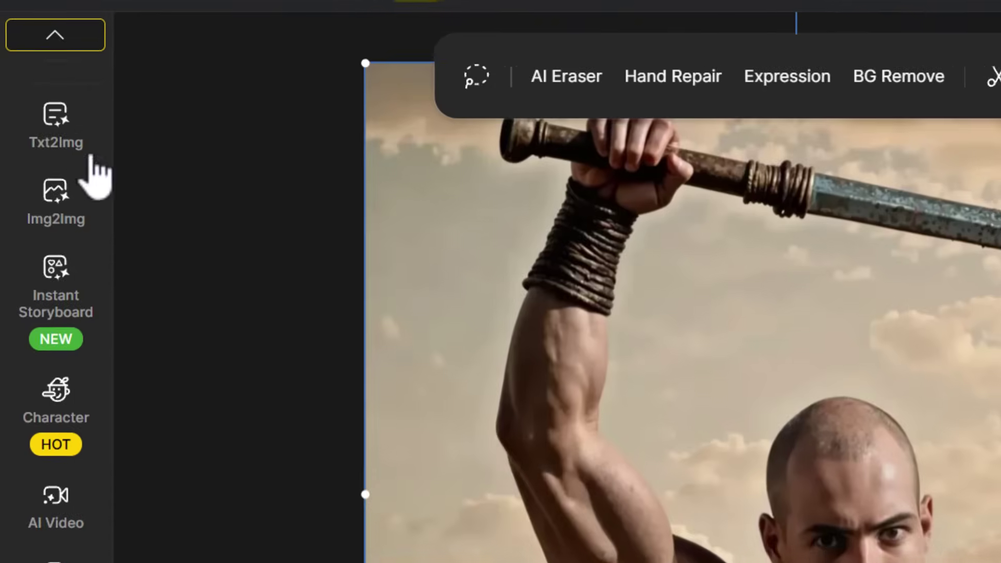
Set up a new Txt2Img generation using the Dzine Realistic v3 style
left_click(31, 100)
left_click(57, 128)
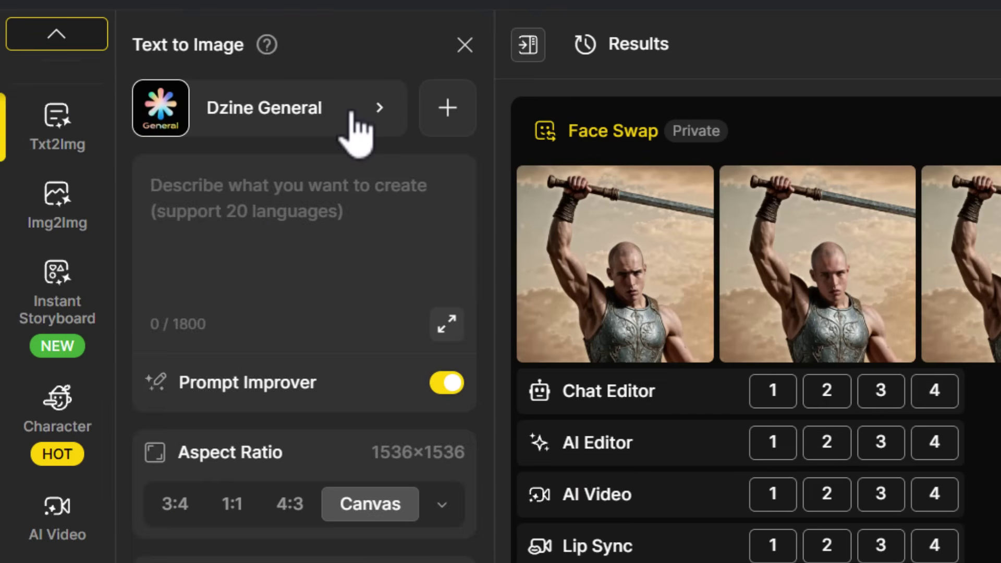
left_click(355, 133)
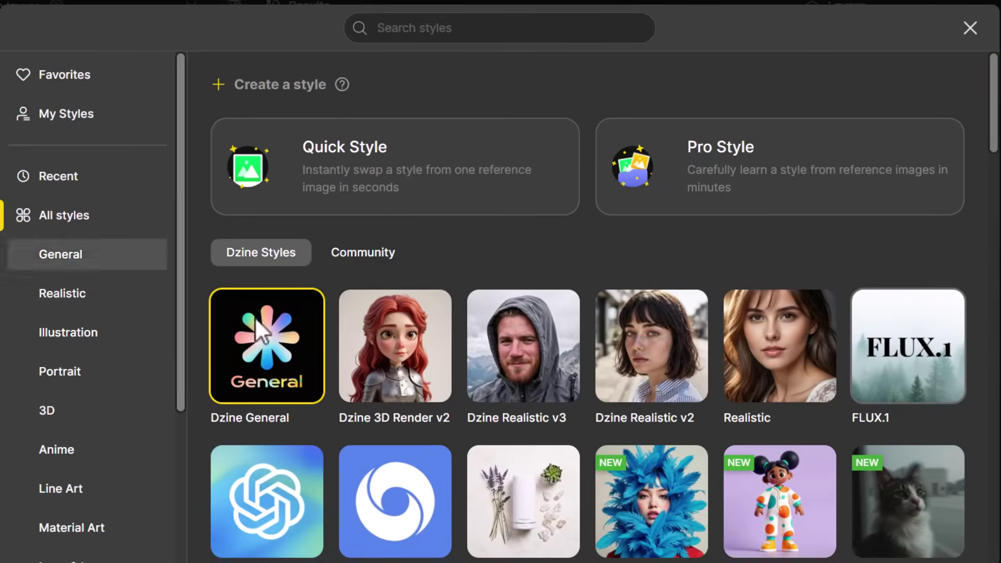
left_click(513, 339)
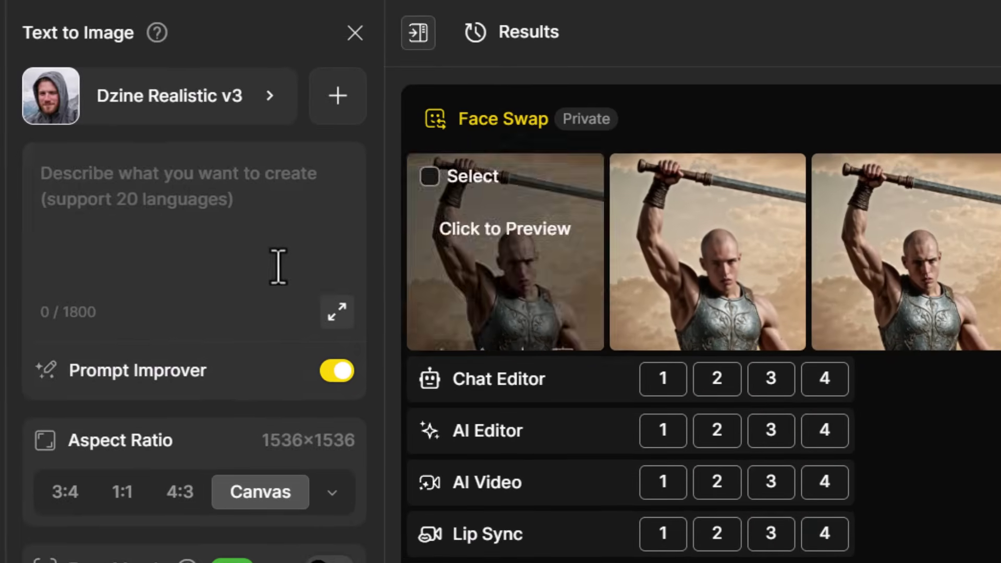
Paste the bald man in black suit temple prompt and switch Face Match on
left_click(15, 175)
type("a bald man in a black business suit walks into an ancient temple")
left_click(192, 170)
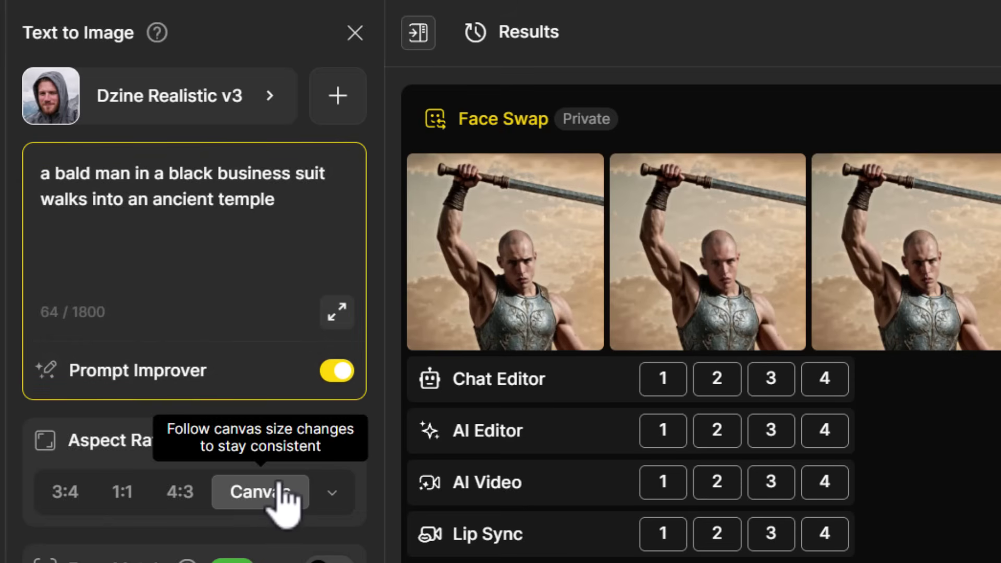
scroll(281, 438, "down", 2)
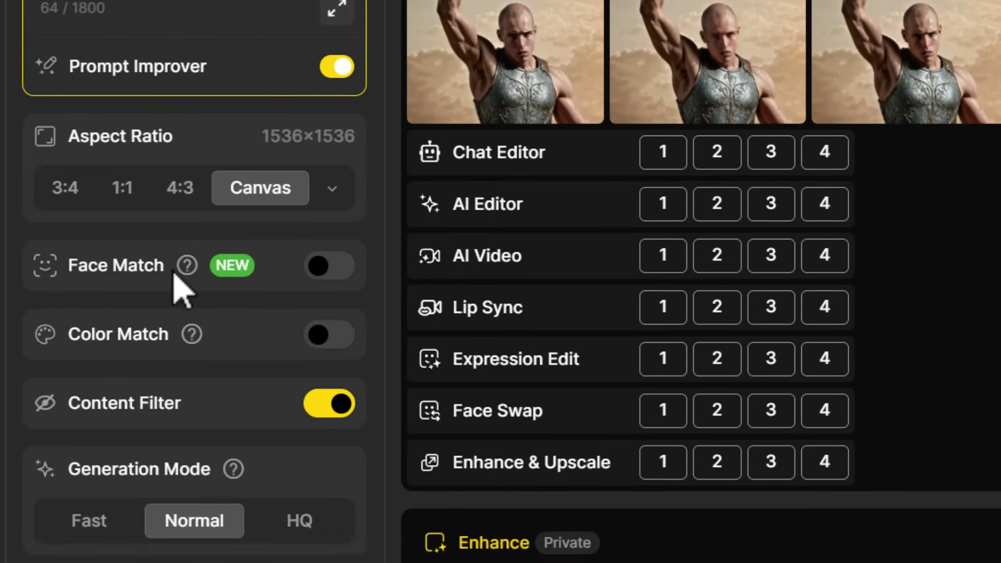
left_click(338, 267)
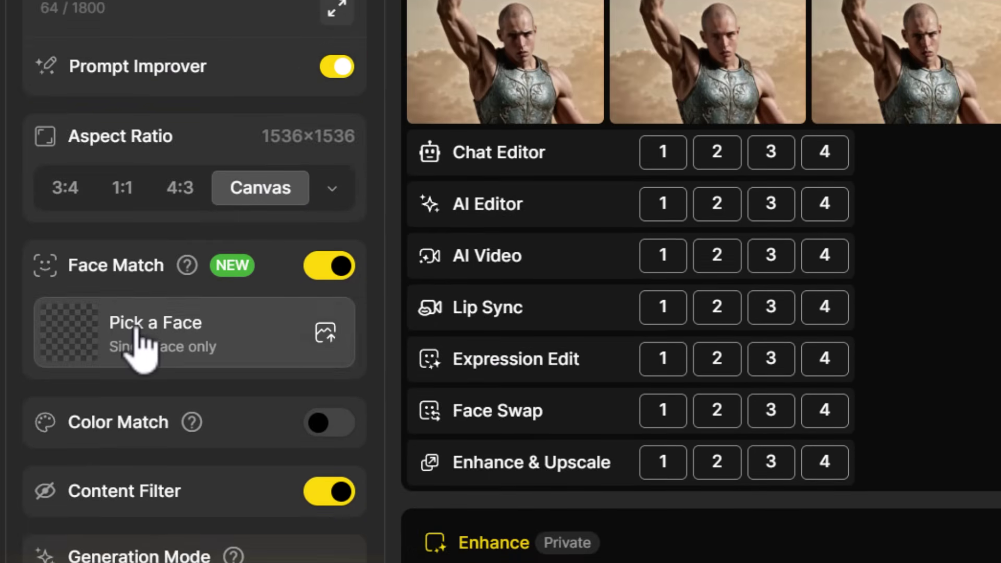
Upload face.jpg from the computer as the Face Match reference face
left_click(254, 341)
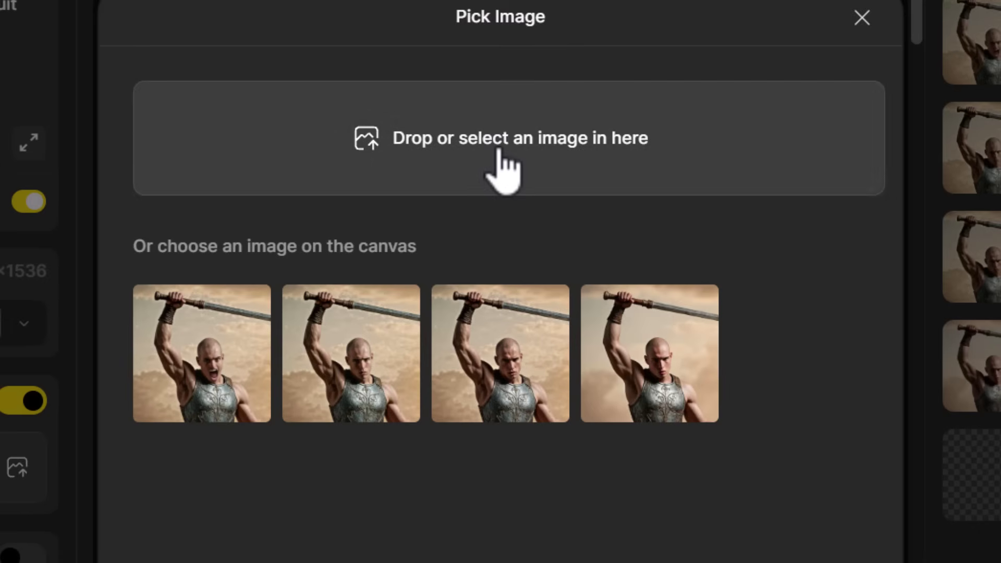
left_click(498, 152)
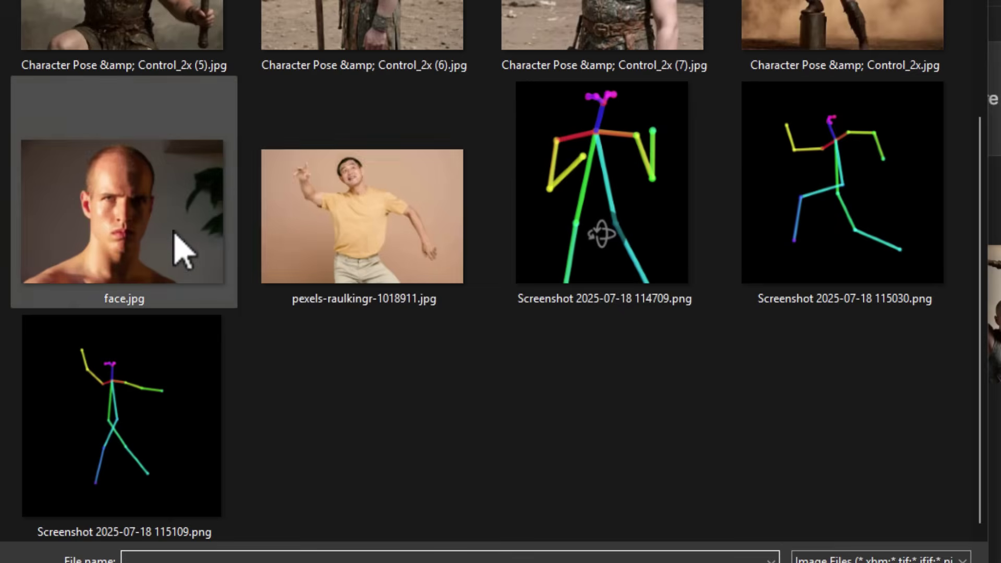
double_click(183, 246)
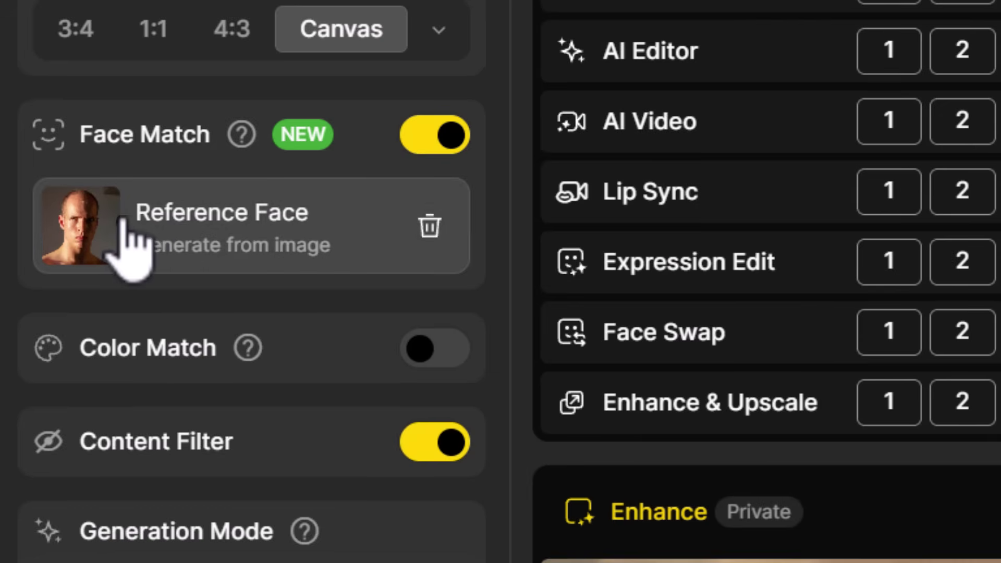
Set Generation Mode to HQ and review the 'ancient temple' wording in the prompt
scroll(219, 345, "down", 2)
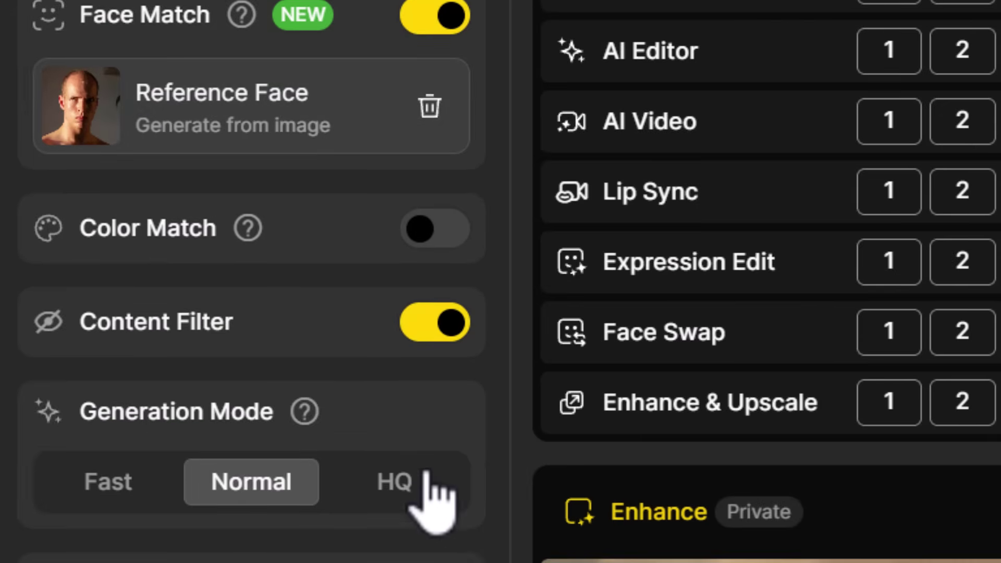
left_click(401, 484)
scroll(277, 357, "up", 15)
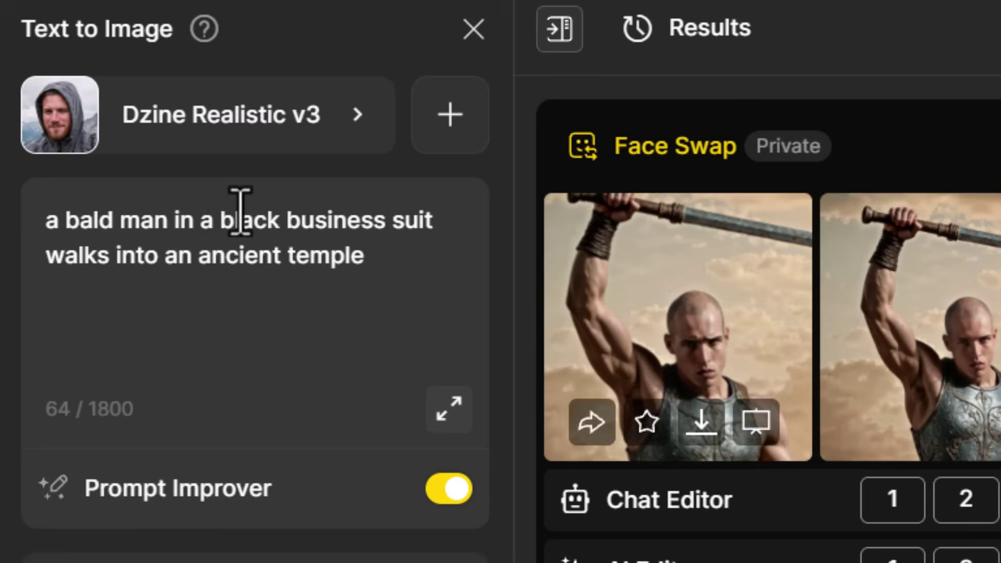
mouse_move(199, 255)
left_mouse_down()
mouse_move(362, 257)
mouse_move(194, 258)
left_mouse_up()
left_click(275, 312)
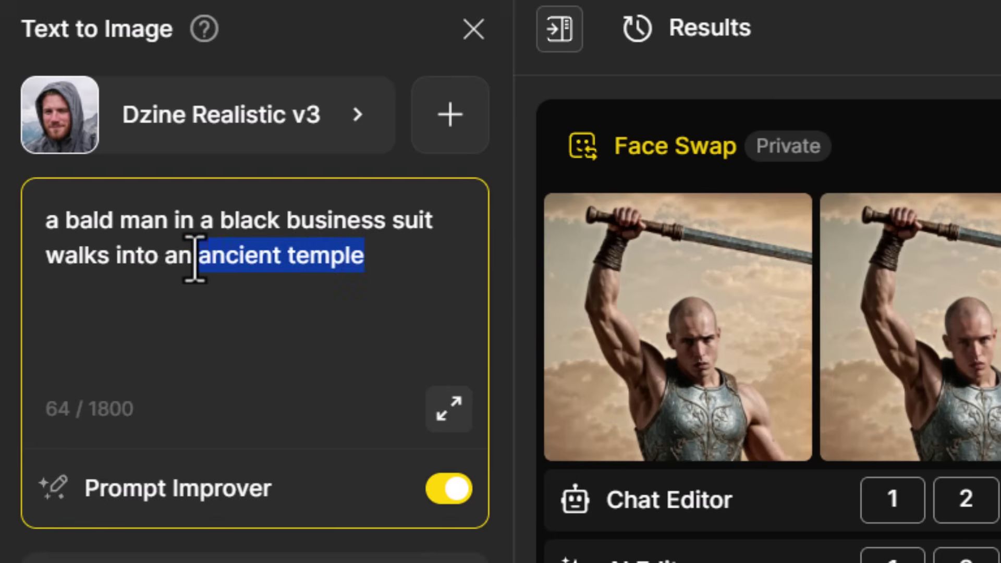
left_click(195, 258)
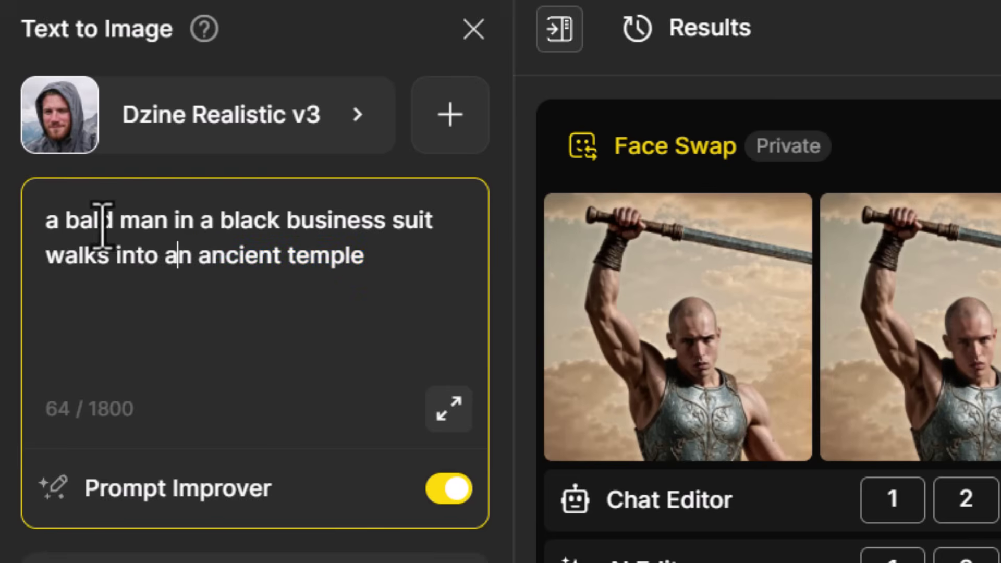
scroll(156, 502, "down", 5)
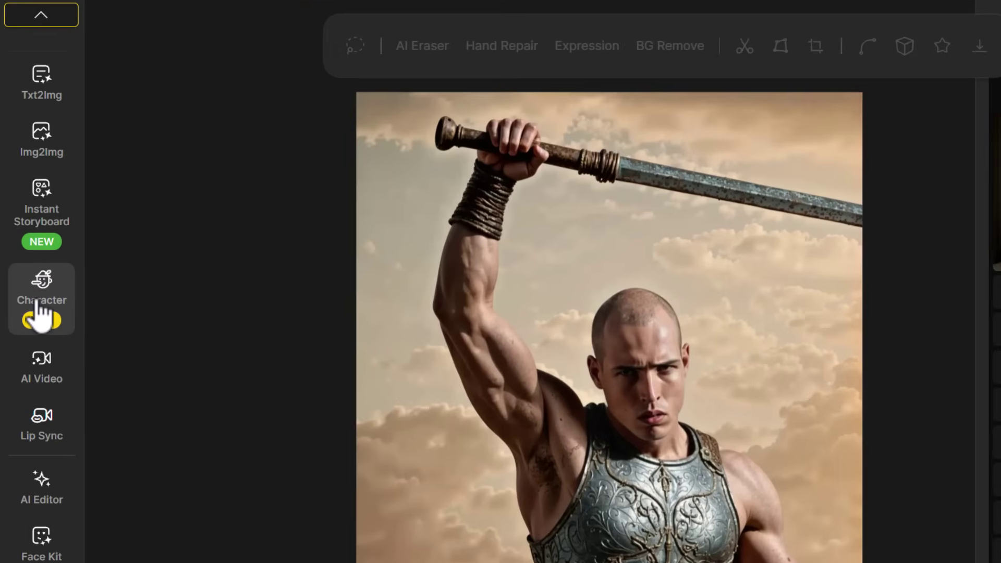
Open Character tools, browse the saved characters including Warrior Steve, then close the list
left_click(29, 270)
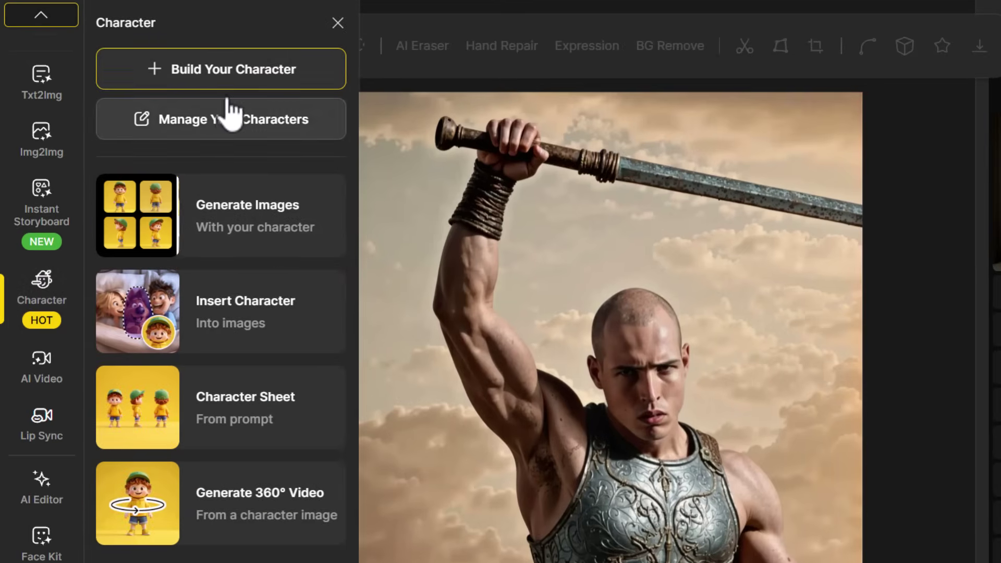
left_click(242, 120)
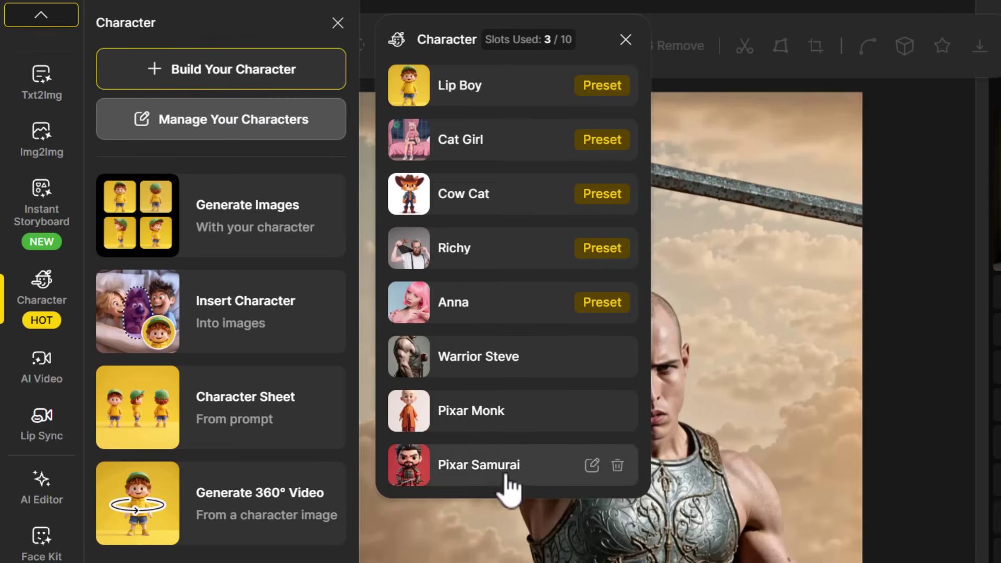
left_click(626, 40)
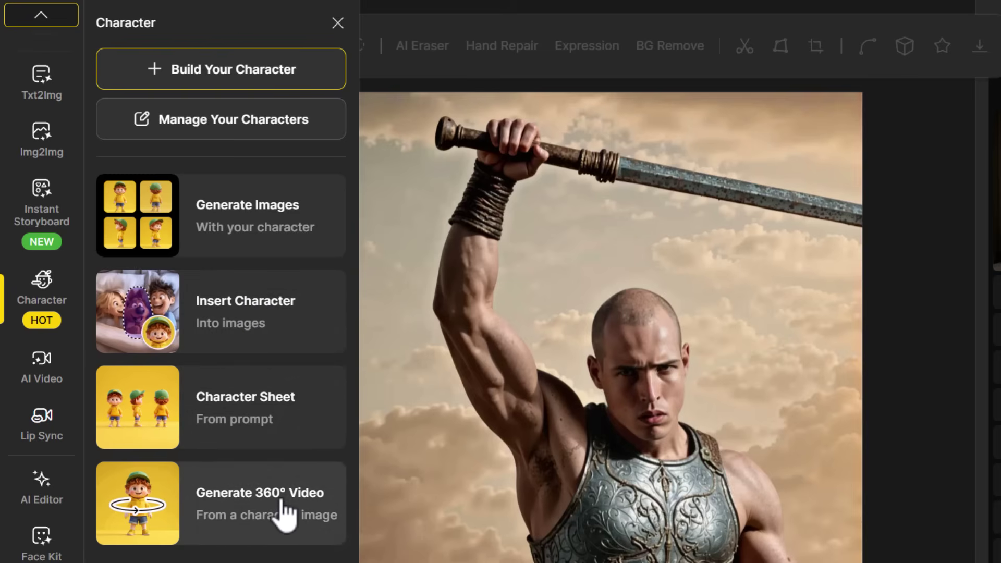
Generate a Dzine Realistic v3 character sheet from the pasted red-haired female warrior prompt
left_click(245, 422)
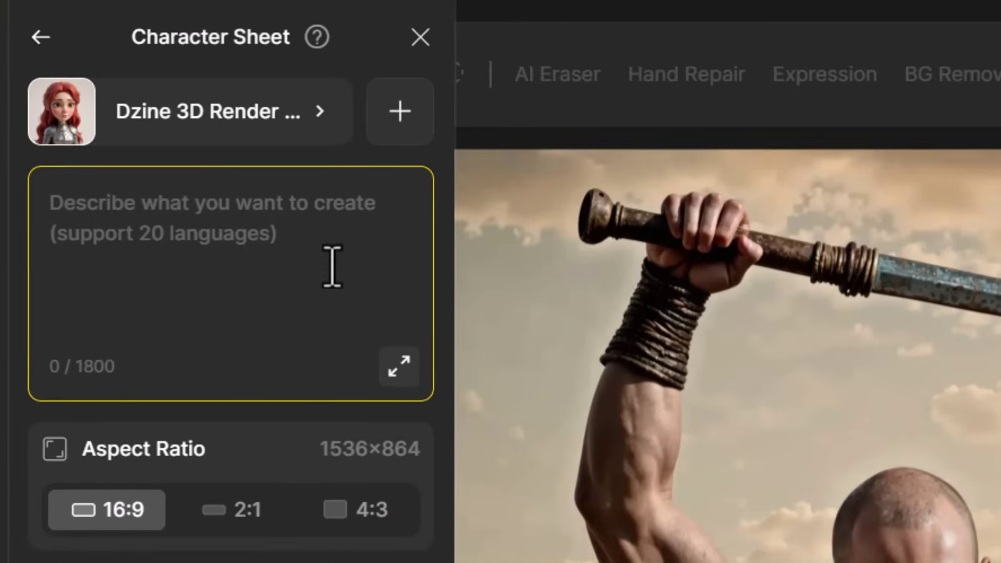
left_click(285, 310)
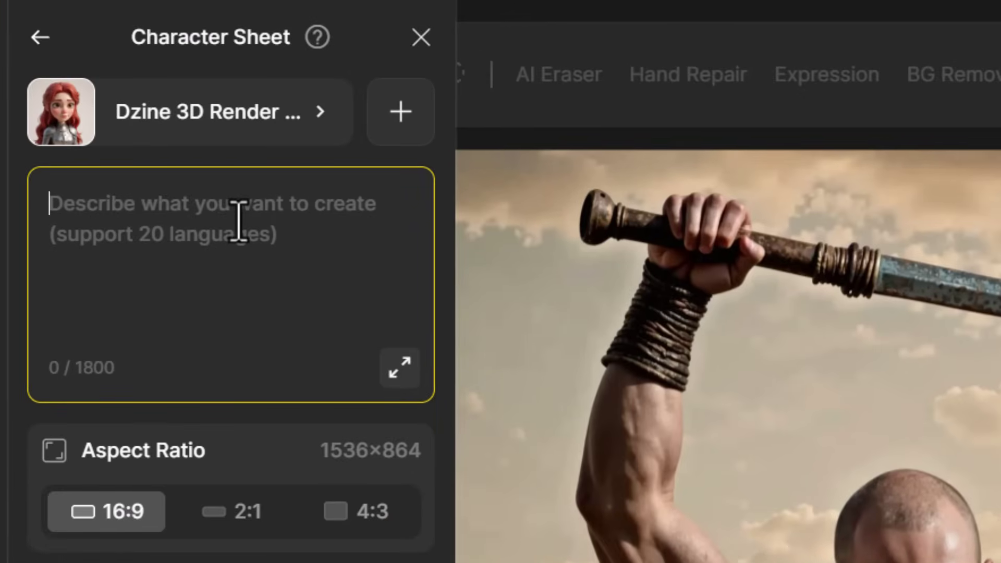
type("an ancient female warrior, red hair and armor")
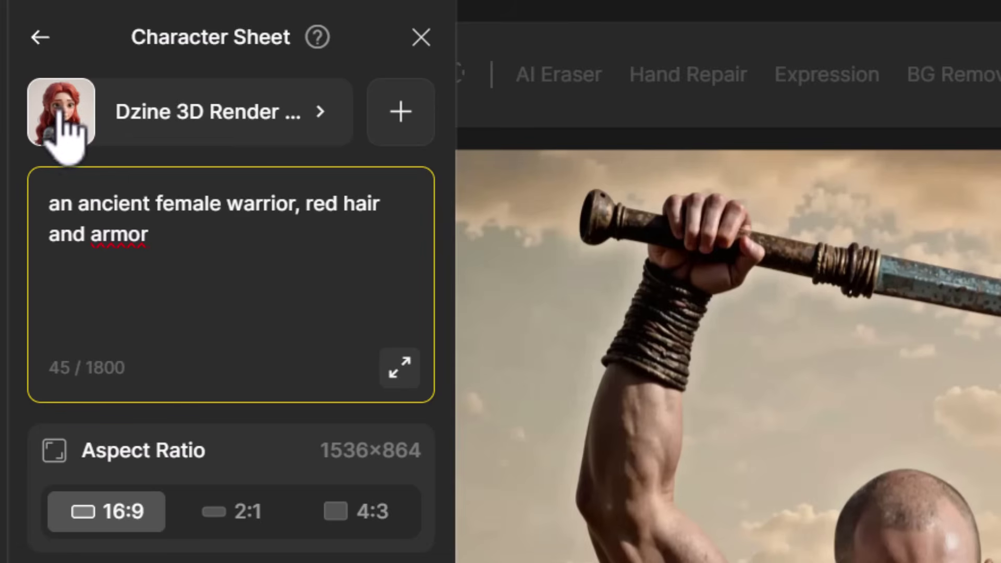
left_click(171, 126)
left_click(599, 196)
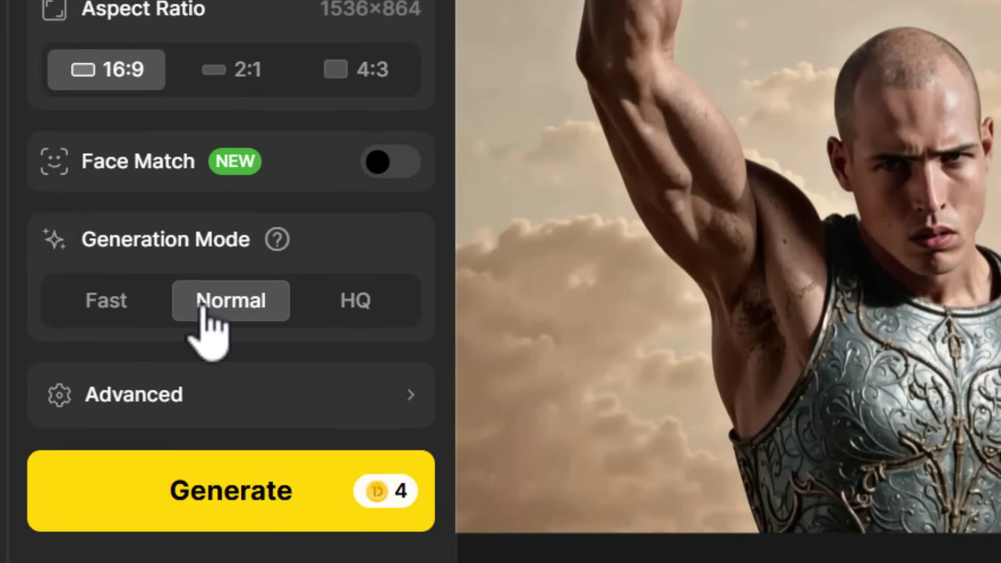
left_click(242, 509)
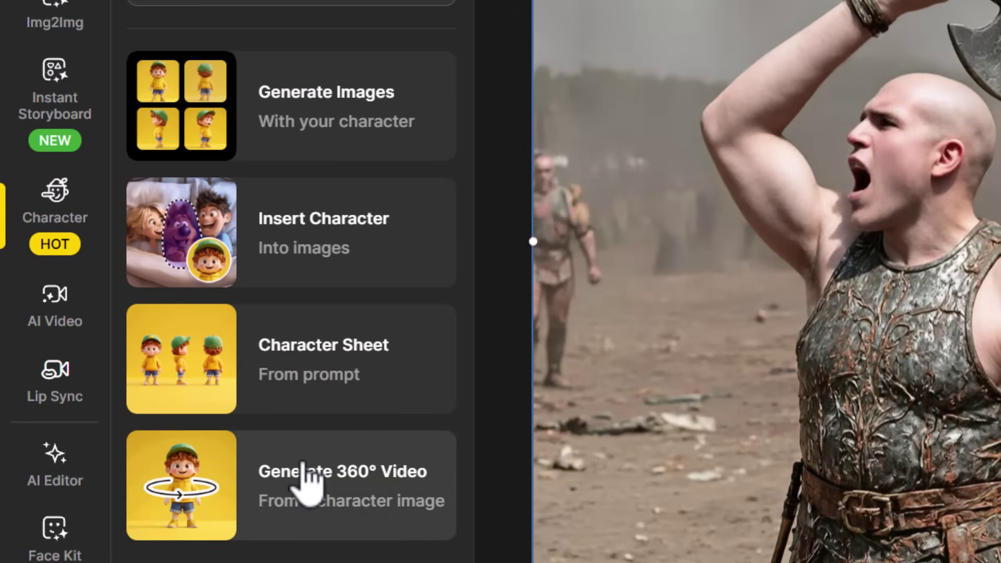
Generate a 5s 360° video of the axe-wielding warrior from the canvas image
left_click(308, 479)
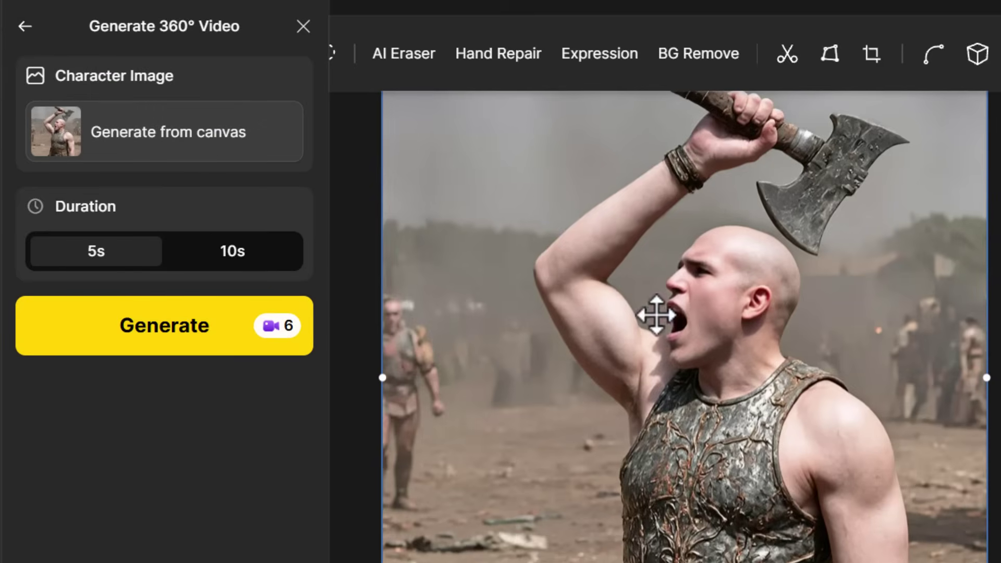
left_click(175, 334)
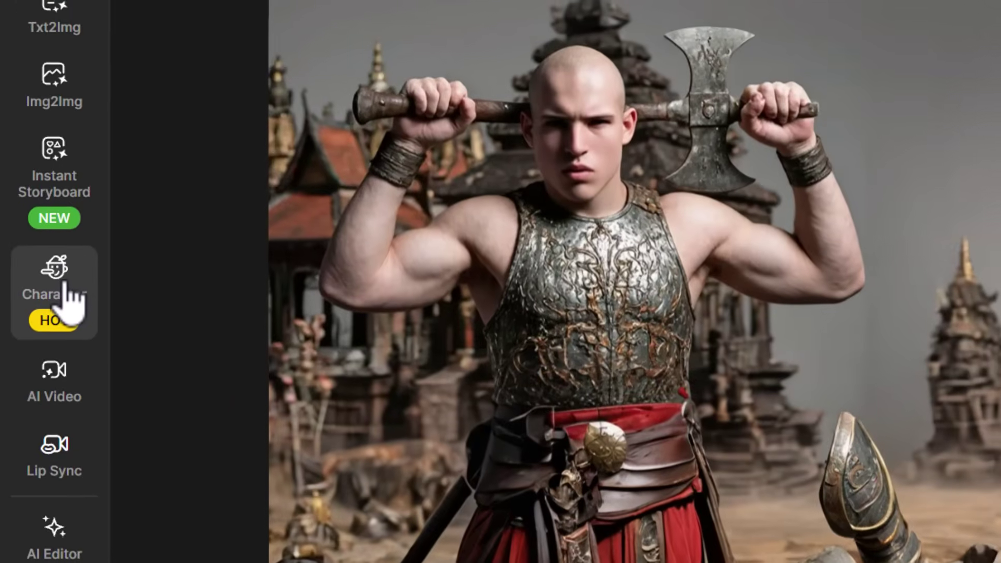
Start Insert Character, dismiss the tutorial, and choose Richy as the character
left_click(38, 310)
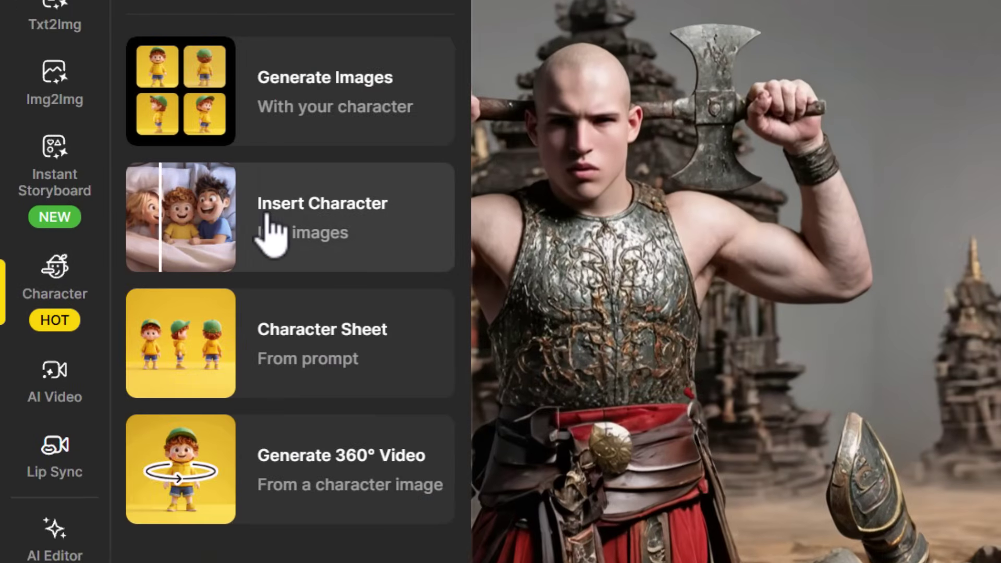
left_click(312, 237)
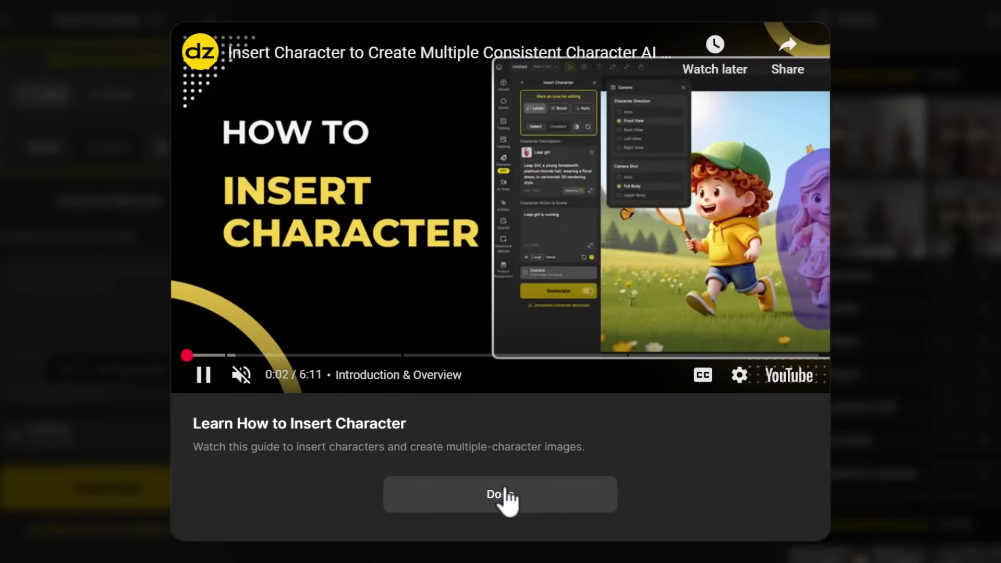
left_click(504, 494)
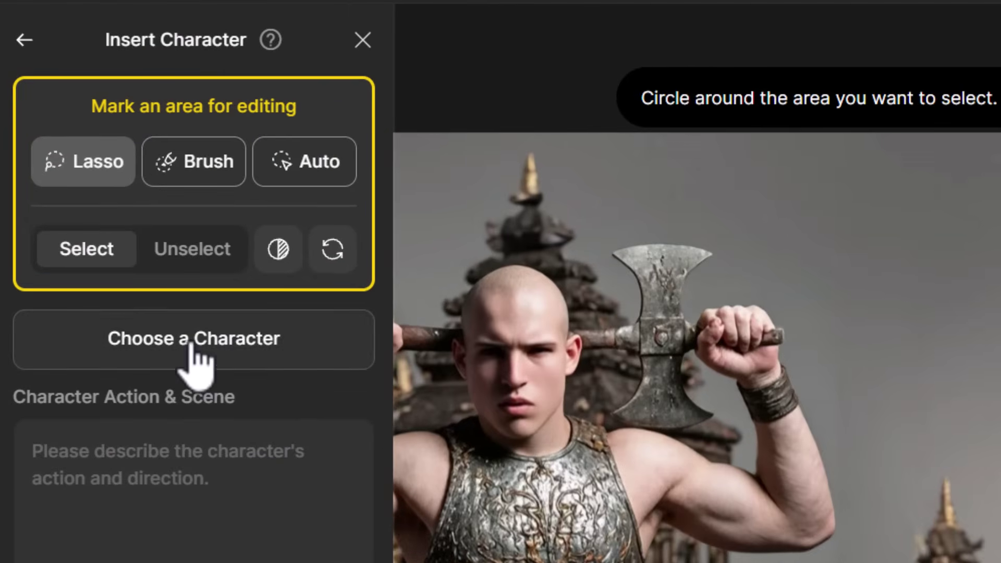
left_click(246, 365)
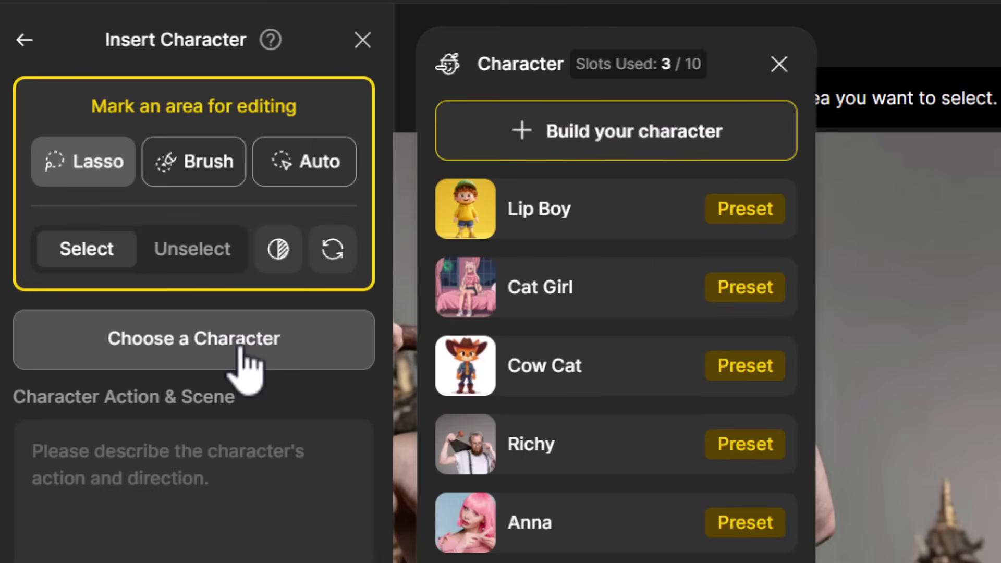
left_click(519, 465)
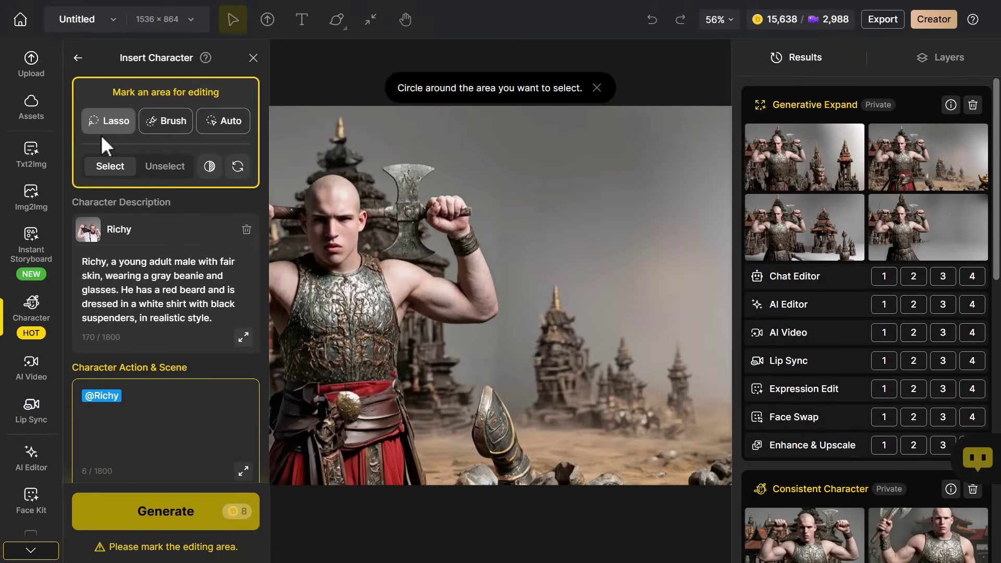
Brush-mask the area right of the warrior and generate Richy 'stands with his arms crossed looking happy'
left_click(160, 124)
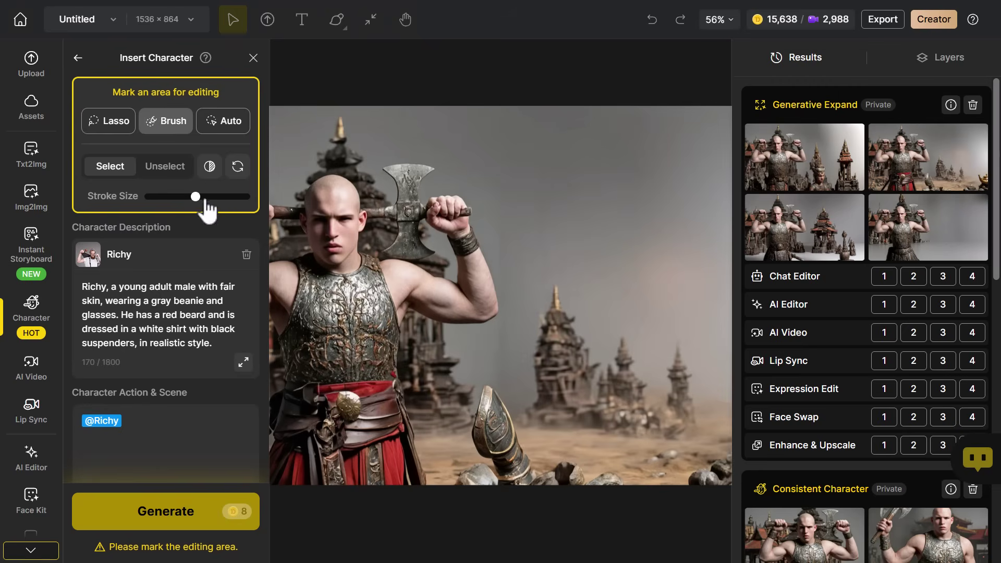
left_click_drag(249, 200, 256, 198)
mouse_move(648, 180)
left_mouse_down()
mouse_move(565, 347)
mouse_move(610, 206)
mouse_move(532, 329)
mouse_move(652, 452)
mouse_move(527, 197)
mouse_move(681, 480)
mouse_move(639, 224)
left_mouse_up()
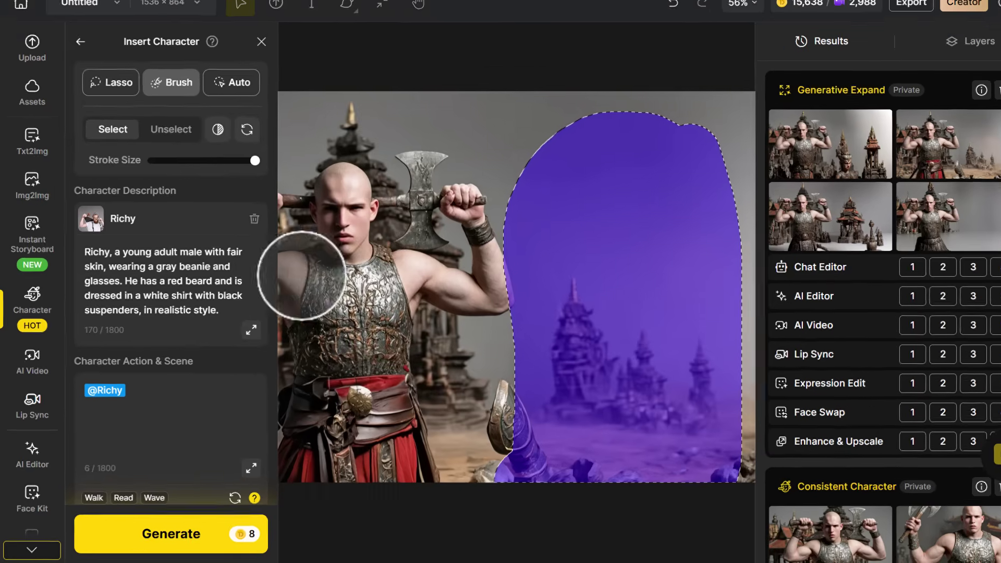
scroll(162, 254, "down", 1)
left_click(145, 337)
type("stands with his arms crossed looking happy")
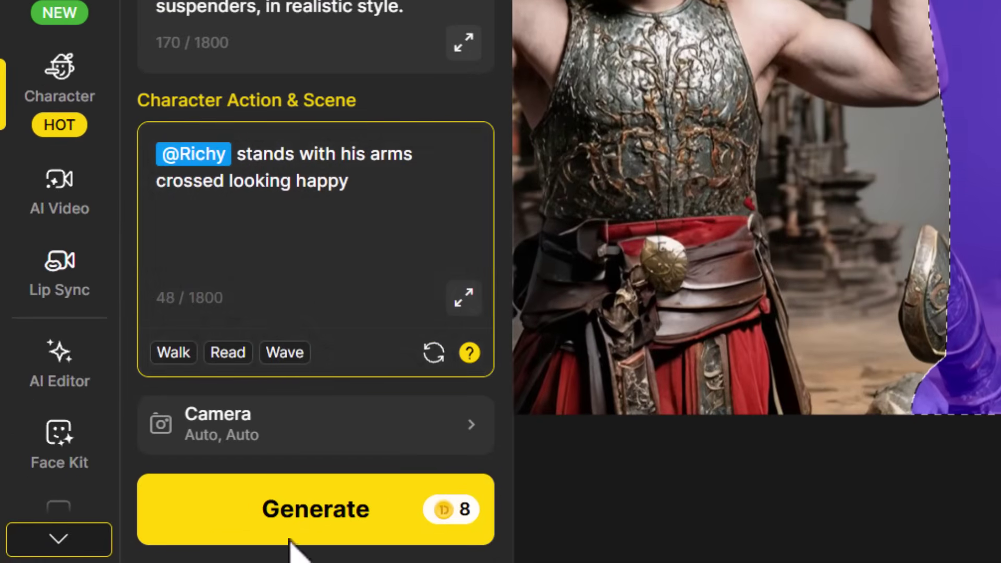
left_click(291, 510)
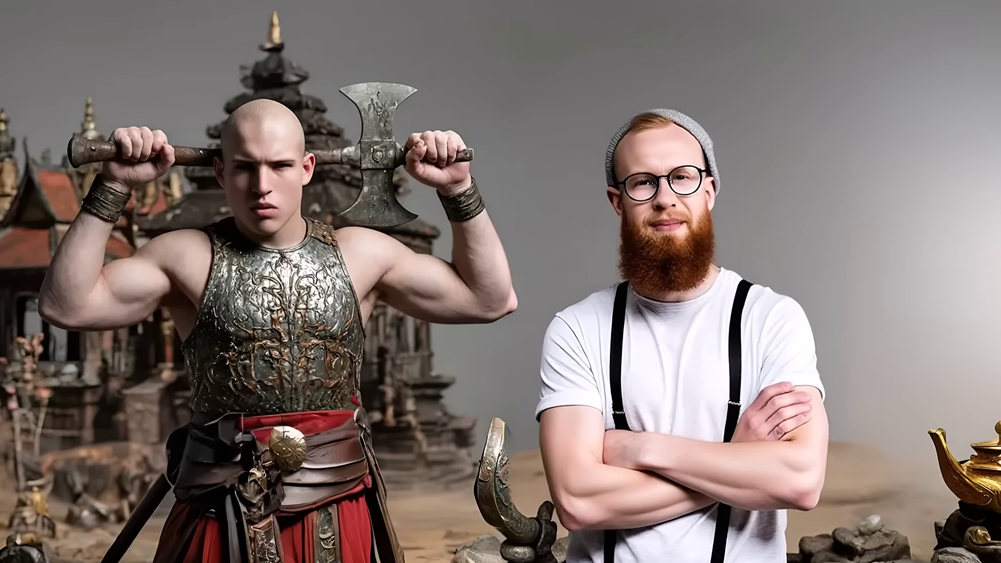